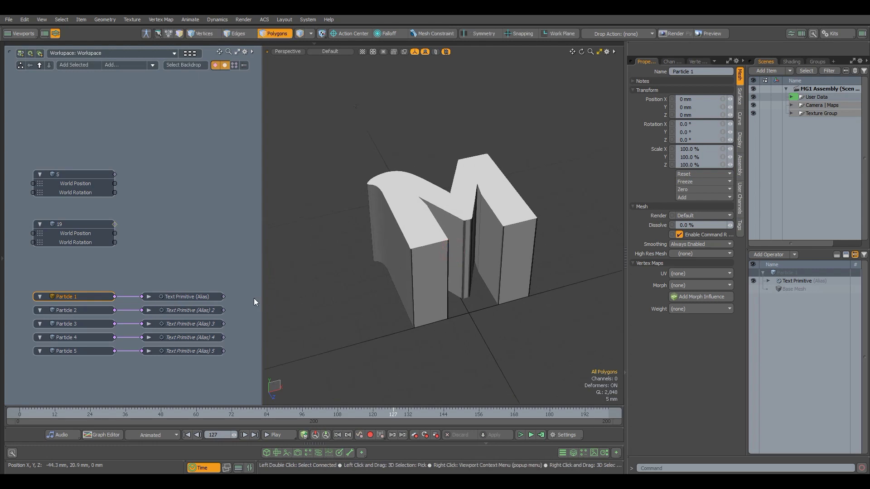
# Inspect the meshes Particle 2 to Particle 5 one after another, and clear the selection
pyautogui.click(86, 313)
pyautogui.click(84, 325)
pyautogui.click(84, 338)
pyautogui.click(86, 350)
pyautogui.click(94, 268)
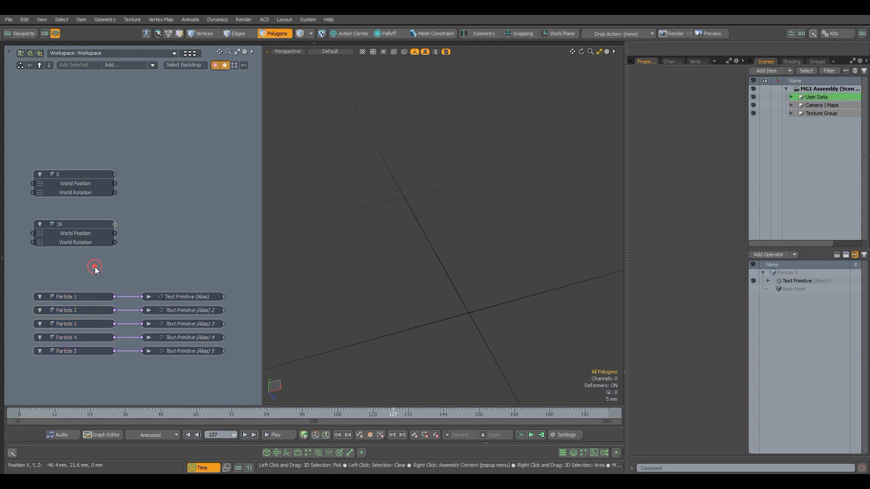
# Add the MG1 (Assembly) preset to the schematic and link the S mesh to its Curve input
pyautogui.click(135, 65)
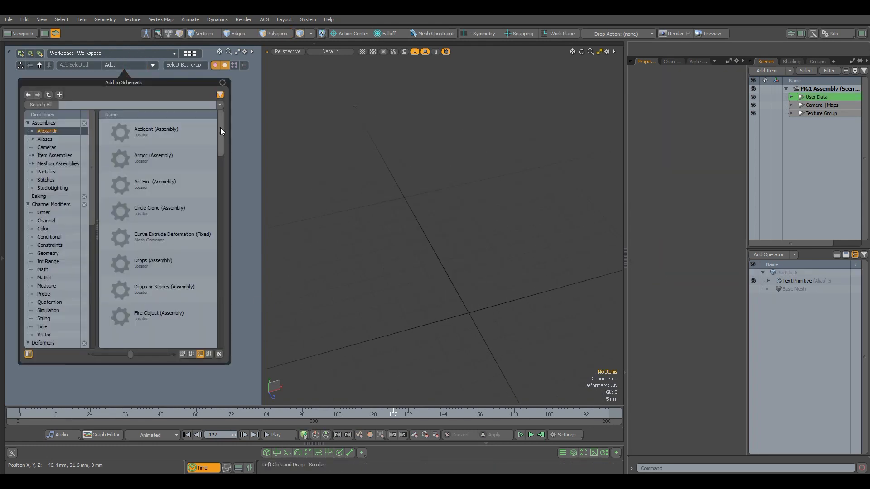
pyautogui.scroll(-1, 216, 179)
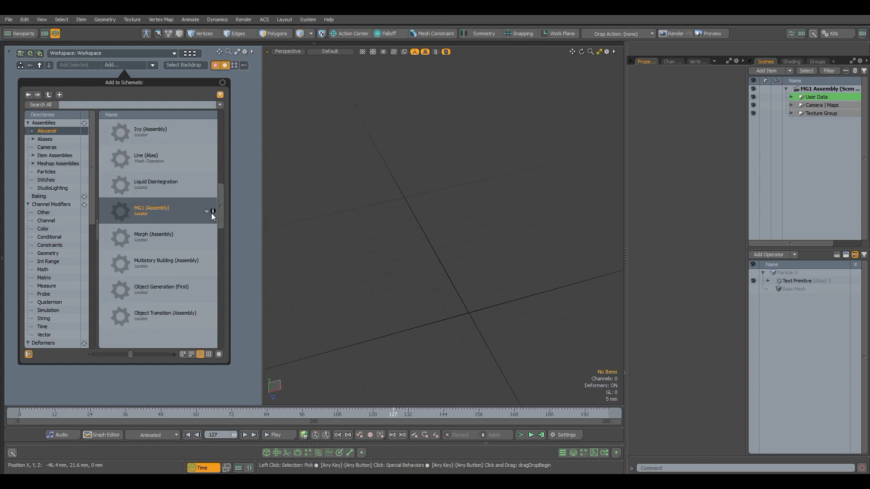
pyautogui.doubleClick(146, 213)
pyautogui.moveTo(166, 231); pyautogui.dragTo(141, 181)
pyautogui.click(170, 155)
pyautogui.click(88, 175)
pyautogui.press('a')
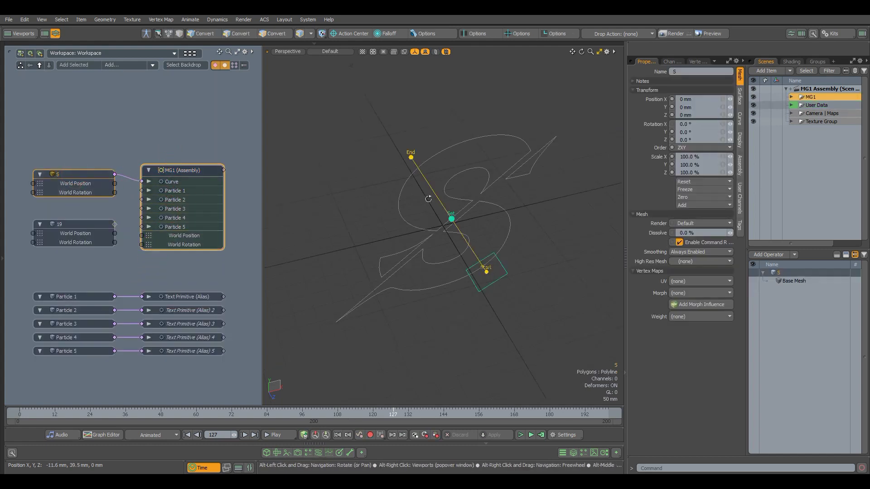
# Try moving and rotating the S mesh against the assembly, and undo the transforms
pyautogui.keyDown('alt'); pyautogui.moveTo(427, 197); pyautogui.dragTo(462, 198); pyautogui.keyUp('alt')
pyautogui.hotkey('ctrl', '3')
pyautogui.click(462, 233)
pyautogui.moveTo(139, 180)
pyautogui.mouseDown()
pyautogui.moveTo(131, 176)
pyautogui.moveTo(143, 183)
pyautogui.mouseUp()
pyautogui.click(77, 175)
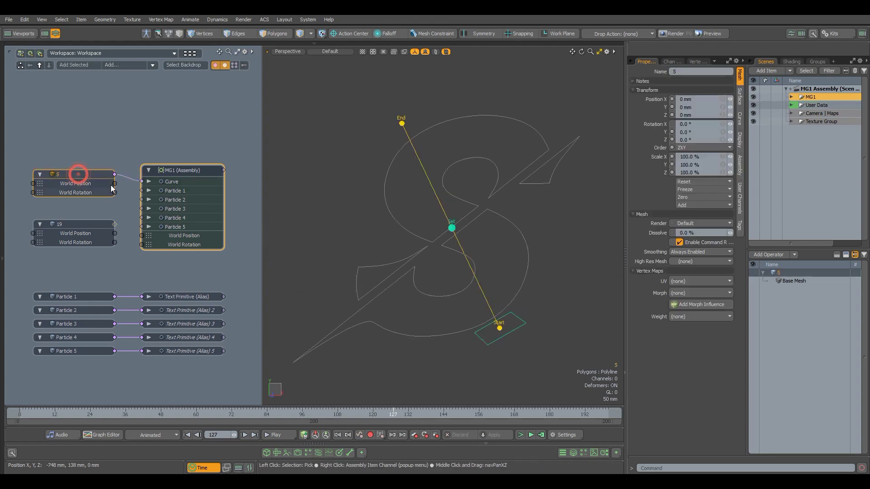
pyautogui.press('a')
pyautogui.moveTo(413, 222)
pyautogui.keyDown('alt'); pyautogui.mouseDown()
pyautogui.moveTo(378, 223)
pyautogui.moveTo(405, 230)
pyautogui.mouseUp(); pyautogui.keyUp('alt')
pyautogui.press('w')
pyautogui.hotkey('ctrl', 'z')
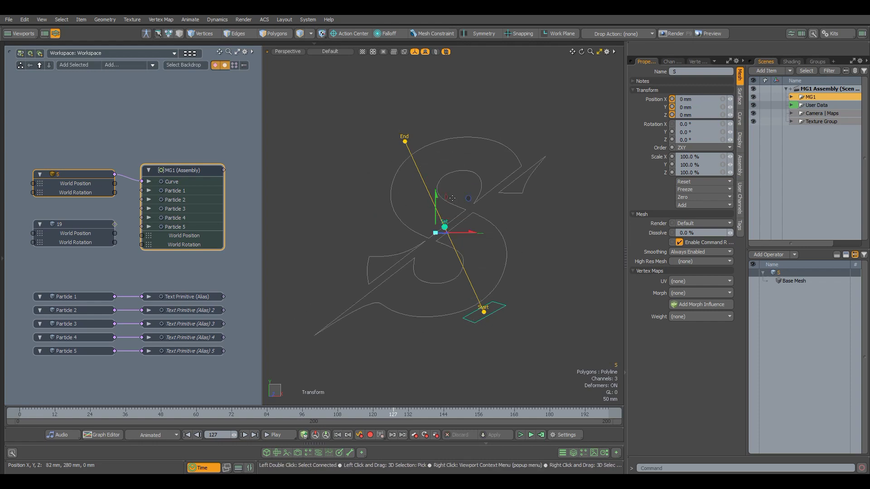
pyautogui.press('e')
pyautogui.moveTo(428, 191); pyautogui.dragTo(465, 201)
pyautogui.hotkey('ctrl', 'z')
pyautogui.press('q')
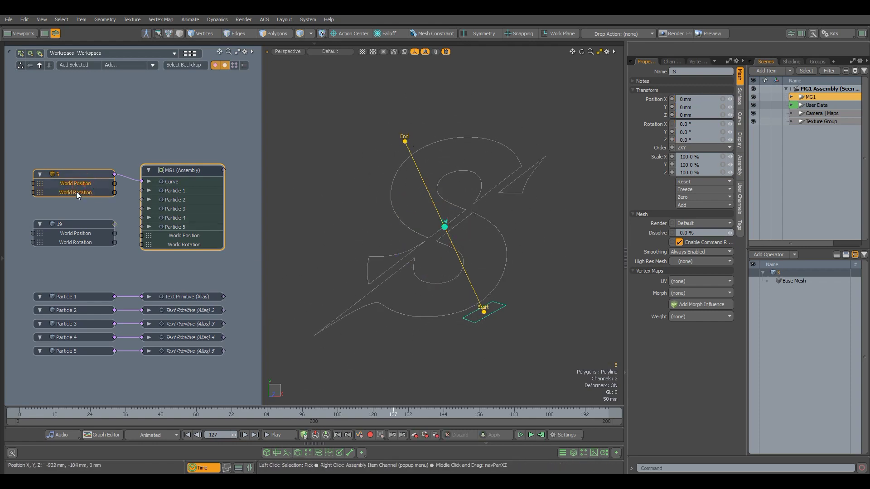
# Link the S mesh's World Position and World Rotation to the matching inputs of the MG1 assembly
pyautogui.rightClick(76, 175)
pyautogui.moveTo(78, 342)
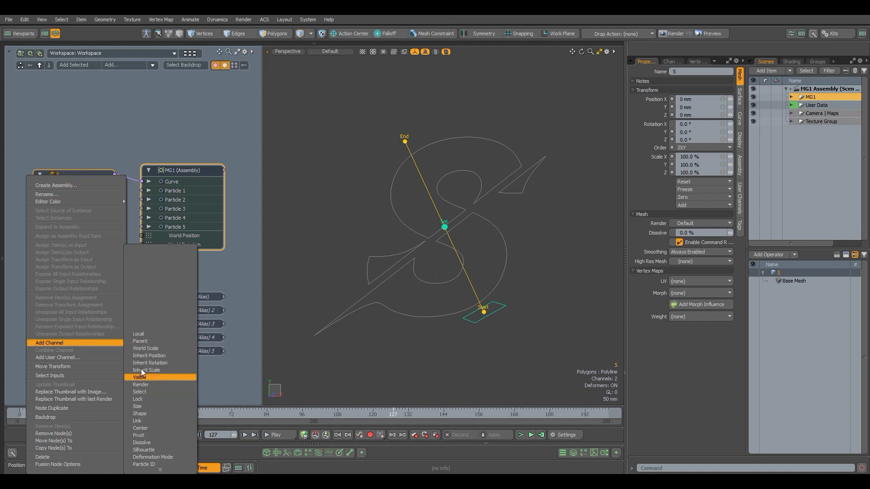
pyautogui.click(213, 276)
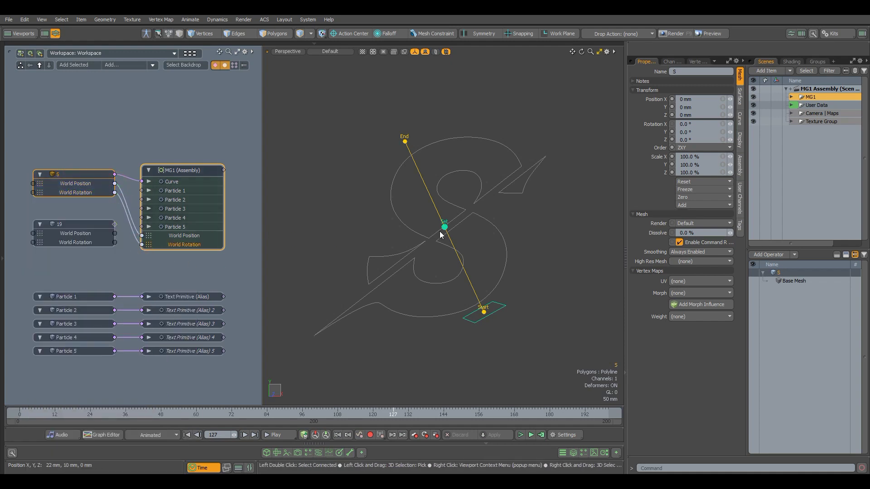
# Test that the linked assembly follows S by rotating and moving the mesh, undoing each transform
pyautogui.press('e')
pyautogui.moveTo(423, 195); pyautogui.dragTo(463, 235)
pyautogui.hotkey('ctrl', 'z')
pyautogui.press('w')
pyautogui.moveTo(468, 200); pyautogui.dragTo(439, 192)
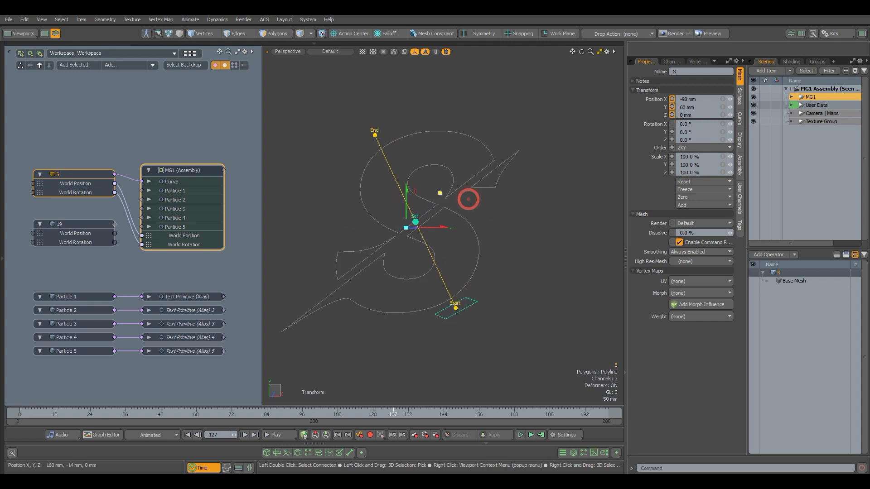
pyautogui.hotkey('ctrl', 'z')
# Open the user channels of the Main (MG1) locator, collapse the Mode 1 group and switch Edit off and on
pyautogui.keyDown('alt'); pyautogui.moveTo(437, 233); pyautogui.dragTo(464, 234); pyautogui.keyUp('alt')
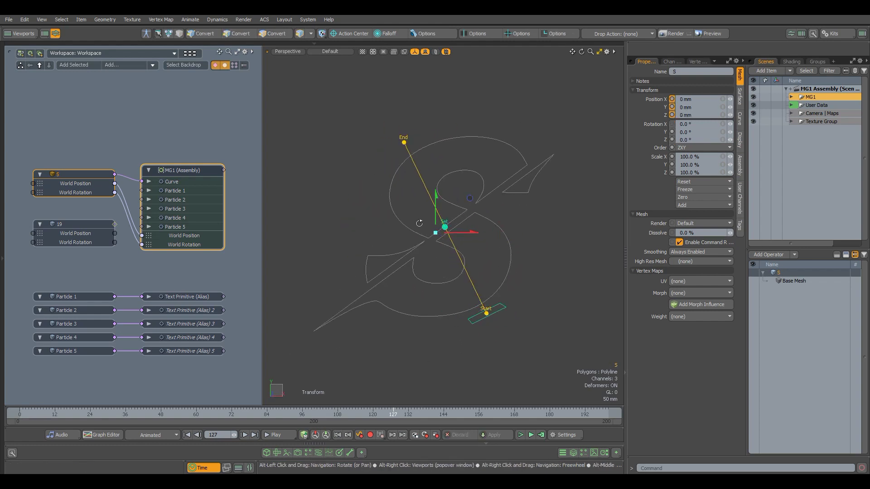
pyautogui.click(444, 231)
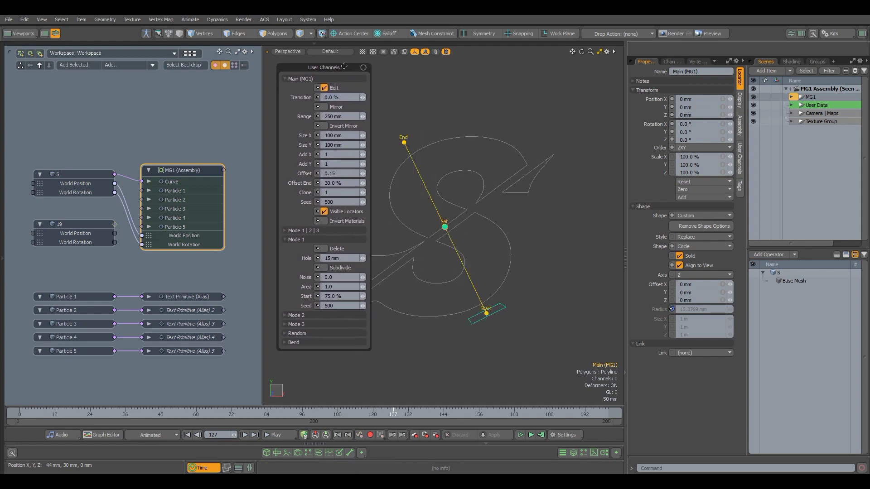
pyautogui.click(295, 239)
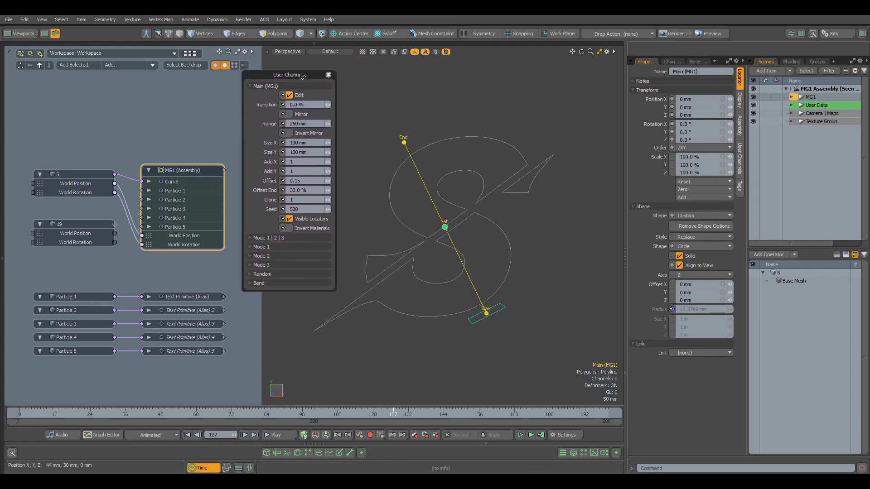
pyautogui.click(288, 97)
pyautogui.click(287, 97)
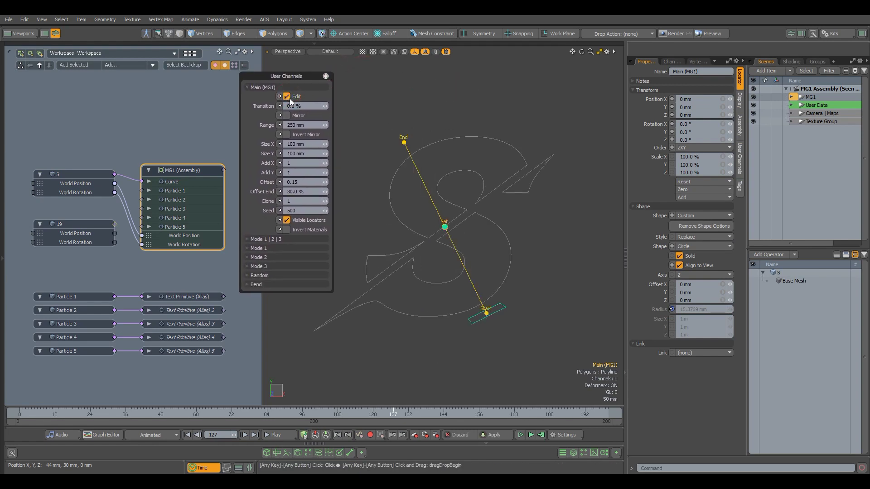
# Move the assembly's Start and End locators slightly outward from the S outline
pyautogui.click(403, 143)
pyautogui.moveTo(439, 109); pyautogui.dragTo(428, 80)
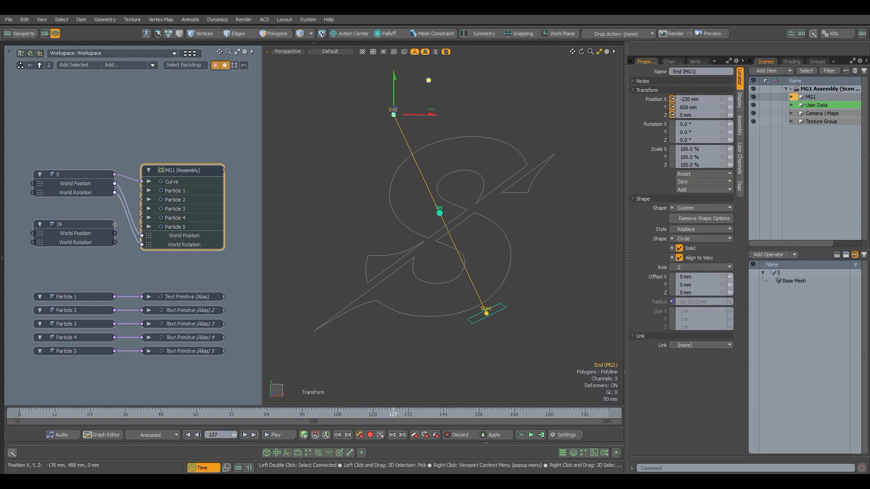
pyautogui.hotkey('ctrl', 'z')
pyautogui.click(489, 314)
pyautogui.moveTo(521, 279); pyautogui.dragTo(525, 288)
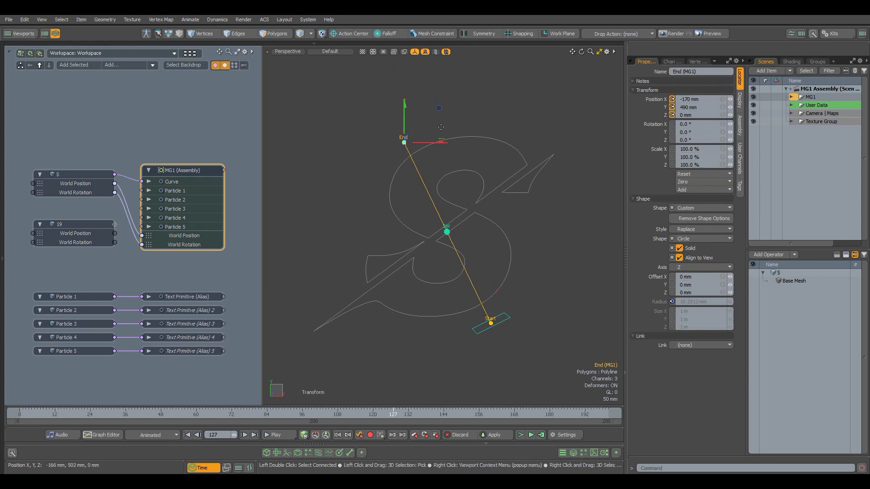
pyautogui.click(433, 106)
# Turn off Edit for Main (MG1) and keyframe Transition from 0% at frame 0 to 100% at frame 192
pyautogui.click(444, 226)
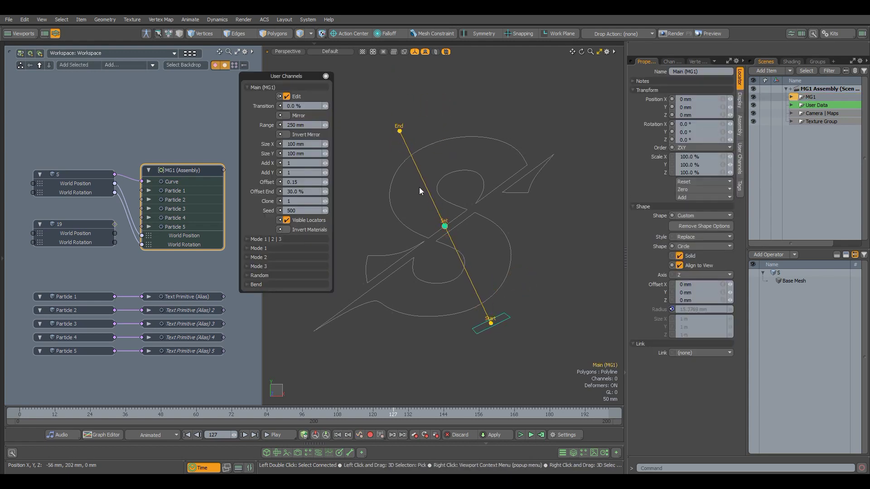
pyautogui.click(283, 96)
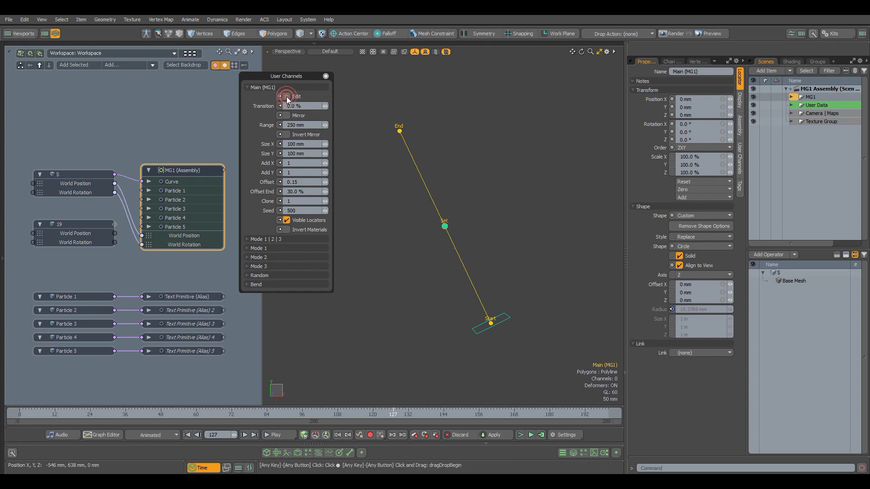
pyautogui.click(19, 412)
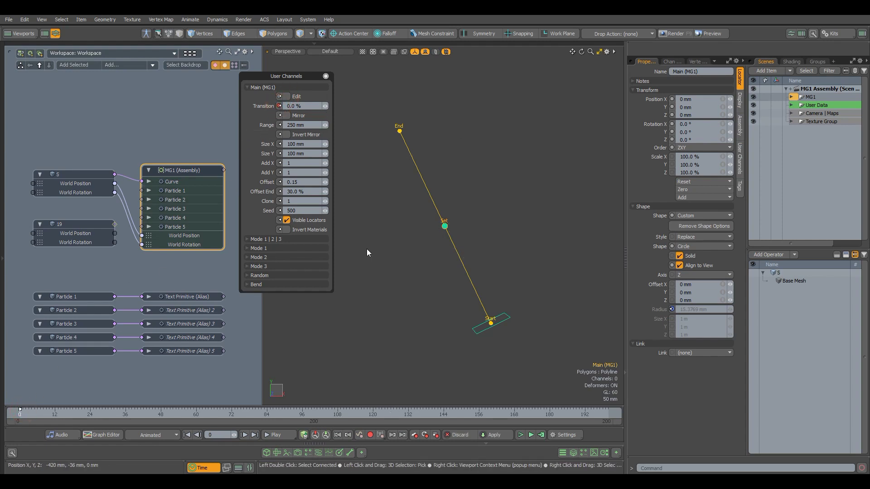
pyautogui.click(584, 414)
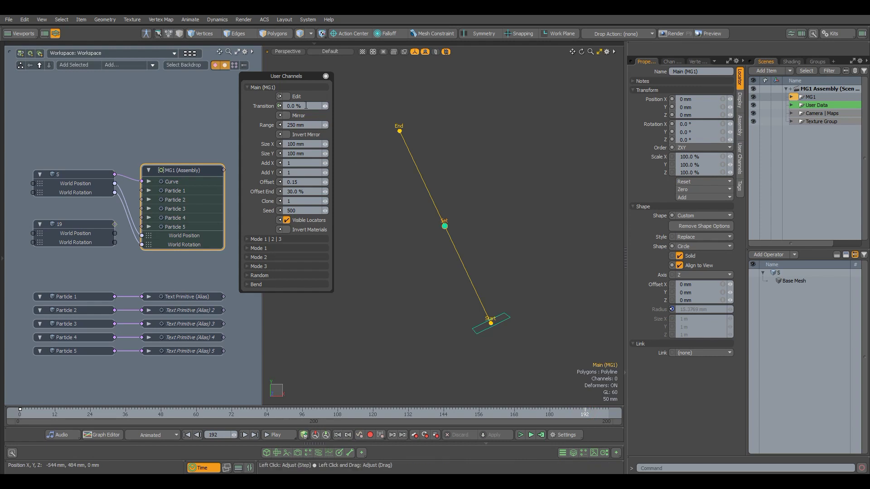
pyautogui.write('100')
pyautogui.press('Return')
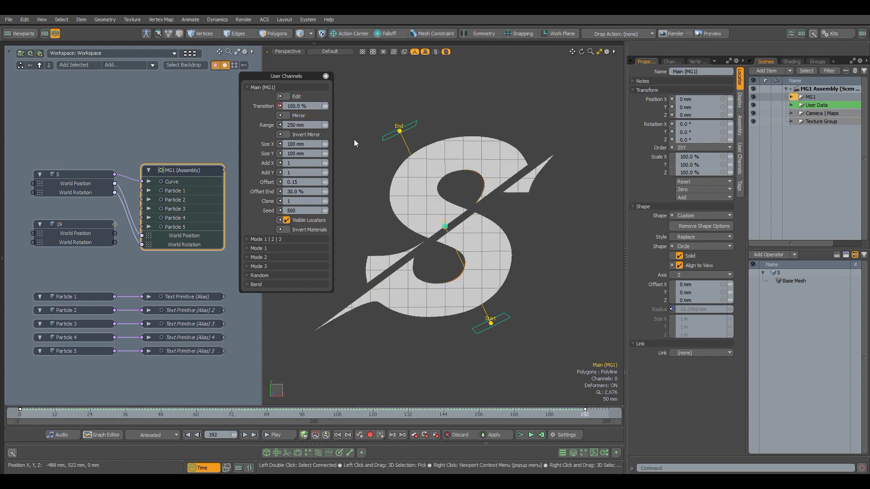
# View the S at an angle and play back the transition animation
pyautogui.keyDown('alt'); pyautogui.moveTo(411, 167); pyautogui.dragTo(441, 175); pyautogui.keyUp('alt')
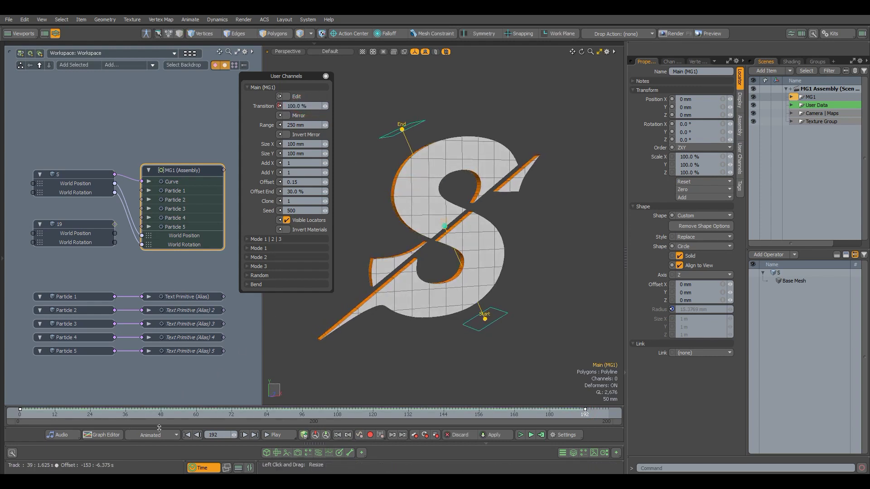
pyautogui.click(272, 436)
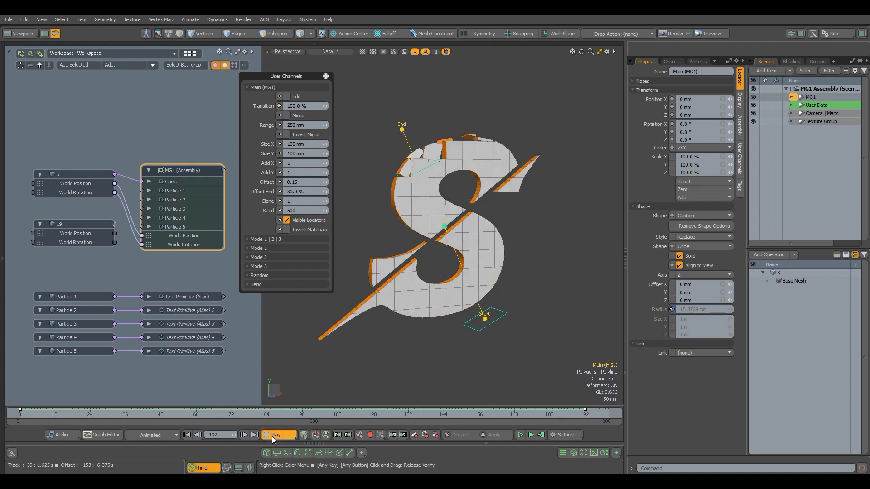
pyautogui.click(272, 437)
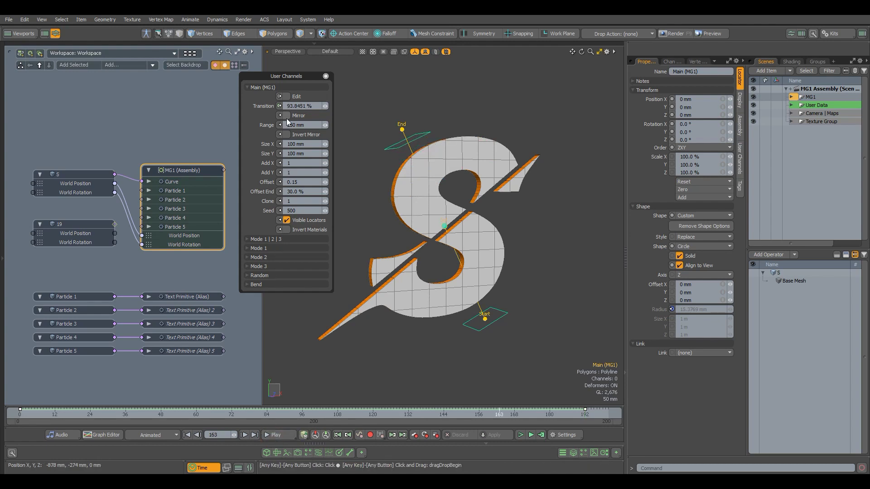
# Enable Mirror for Main (MG1), play the mirrored transition and park the timeline at frame 60
pyautogui.click(274, 435)
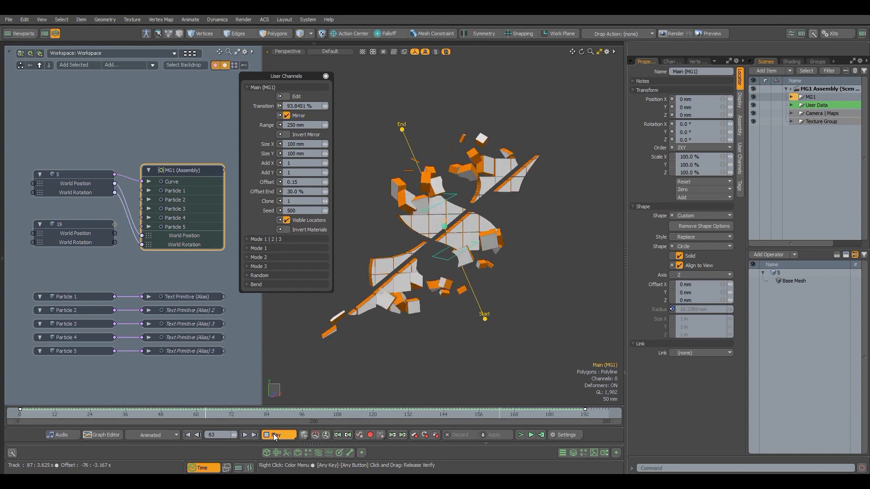
pyautogui.click(273, 435)
pyautogui.moveTo(215, 415); pyautogui.dragTo(196, 411)
pyautogui.click(195, 412)
pyautogui.click(294, 116)
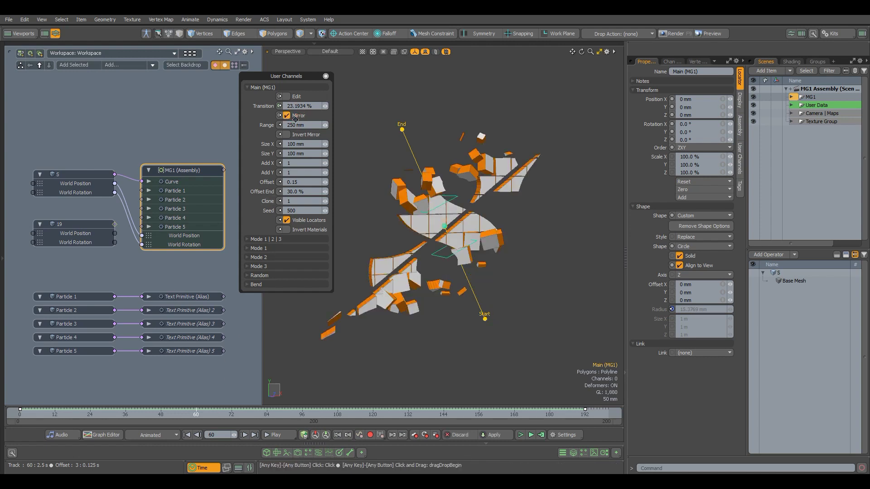
# Try Invert Mirror by playing the animation from frame 0 and checking frame 54, and switch the option off again
pyautogui.click(291, 134)
pyautogui.moveTo(47, 411); pyautogui.dragTo(20, 412)
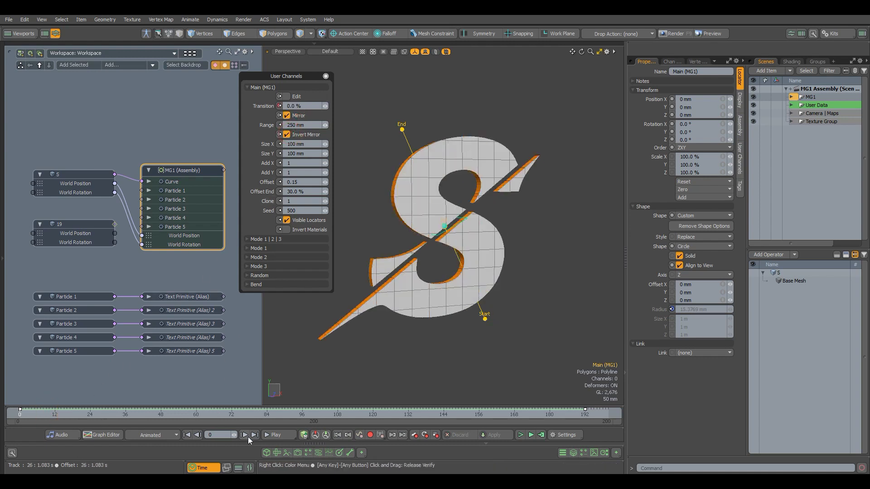
pyautogui.click(275, 435)
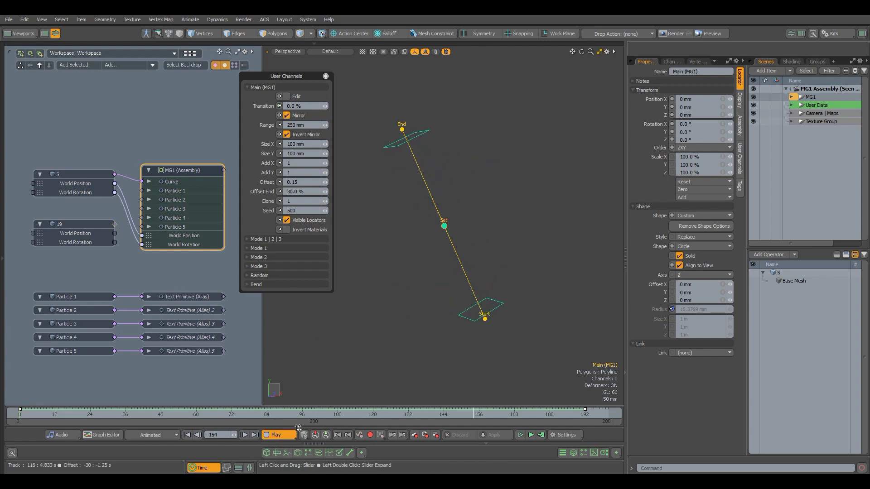
pyautogui.click(281, 434)
pyautogui.click(282, 434)
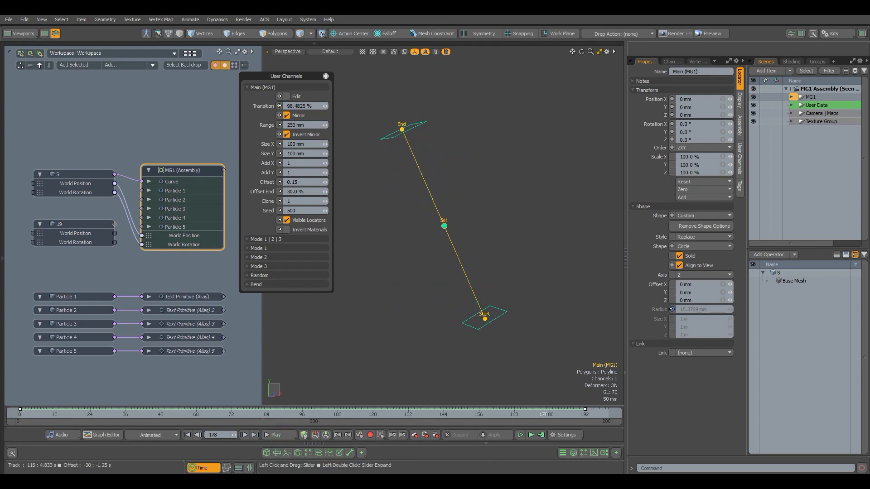
pyautogui.click(179, 411)
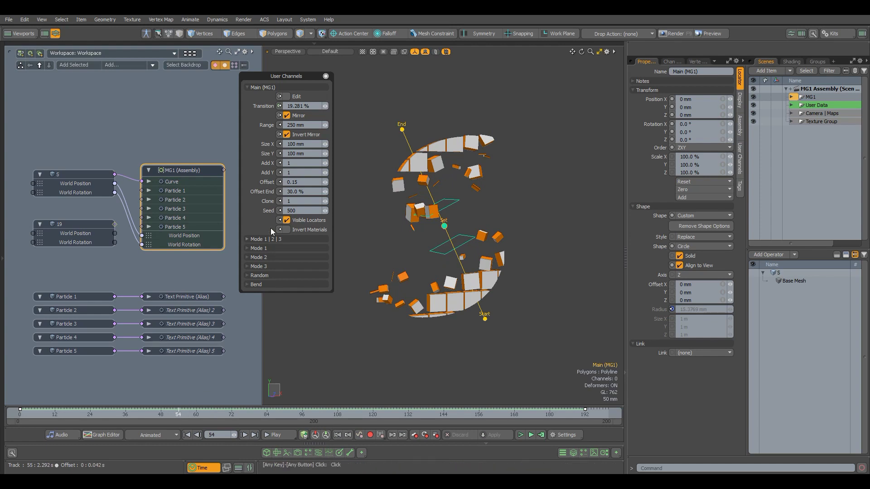
pyautogui.click(287, 134)
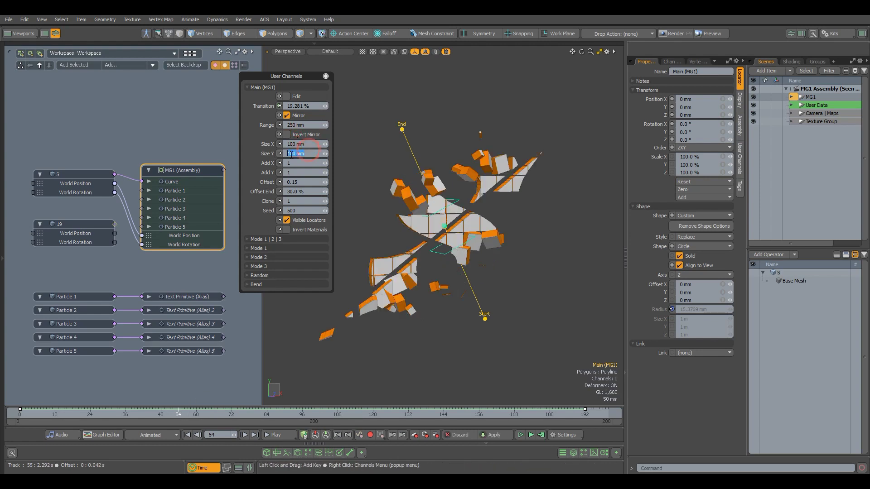
# Set the fragments' Size Y to 1.5 m and Size X to 65 mm, and scrub to frame 150 to check them
pyautogui.click(311, 155)
pyautogui.write('1.5')
pyautogui.press('Return')
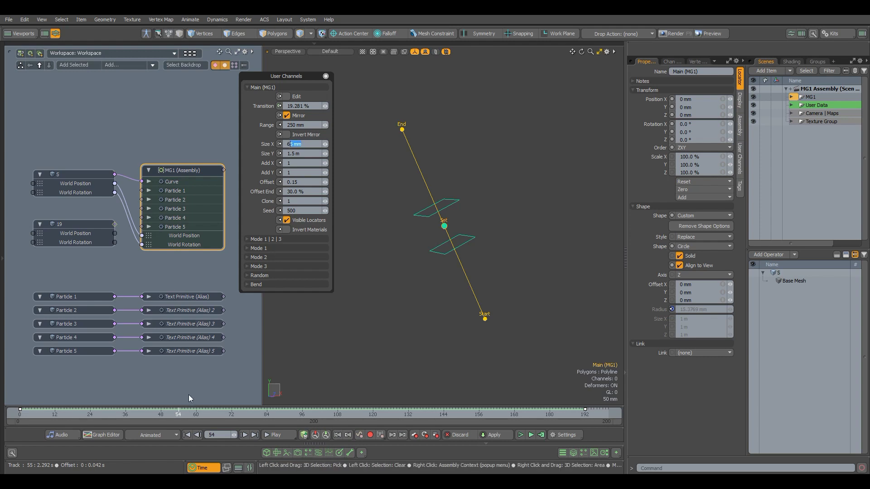
pyautogui.moveTo(223, 414); pyautogui.dragTo(461, 414)
# Set Size Y to 1.25 m and scrub the timeline to preview the strip-shaped fragments
pyautogui.moveTo(302, 154); pyautogui.dragTo(260, 154)
pyautogui.write('1.25')
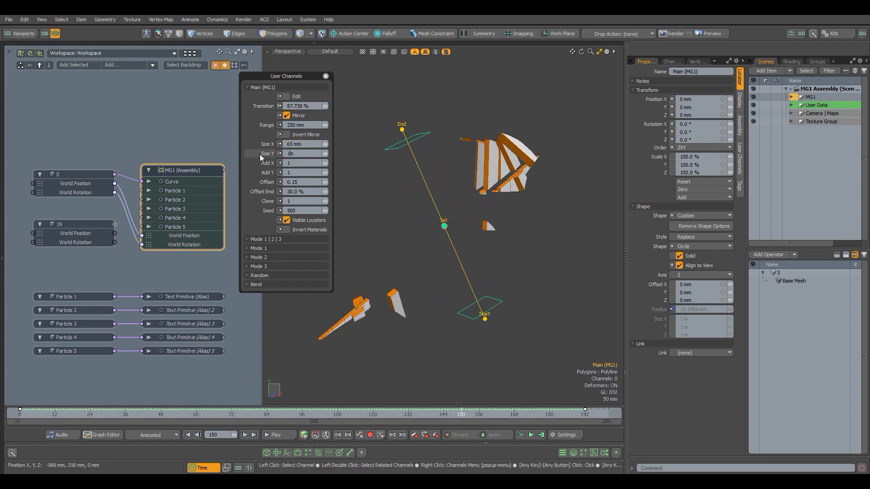
pyautogui.press('Return')
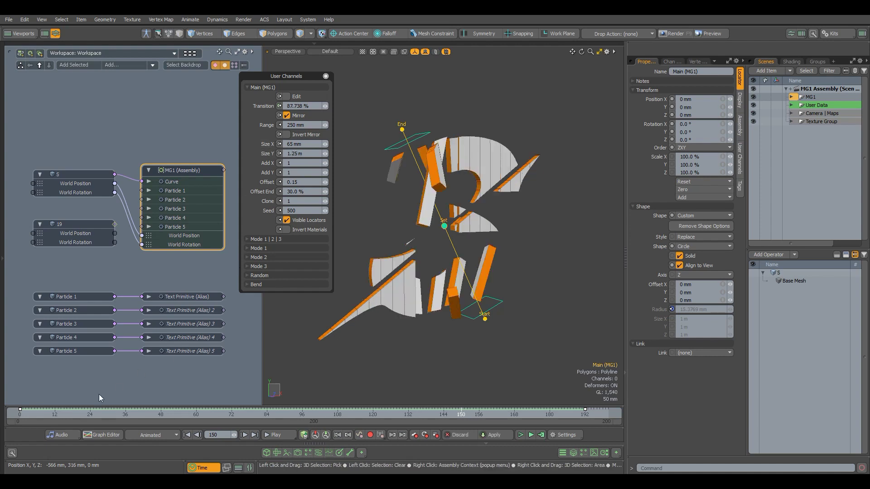
pyautogui.click(33, 414)
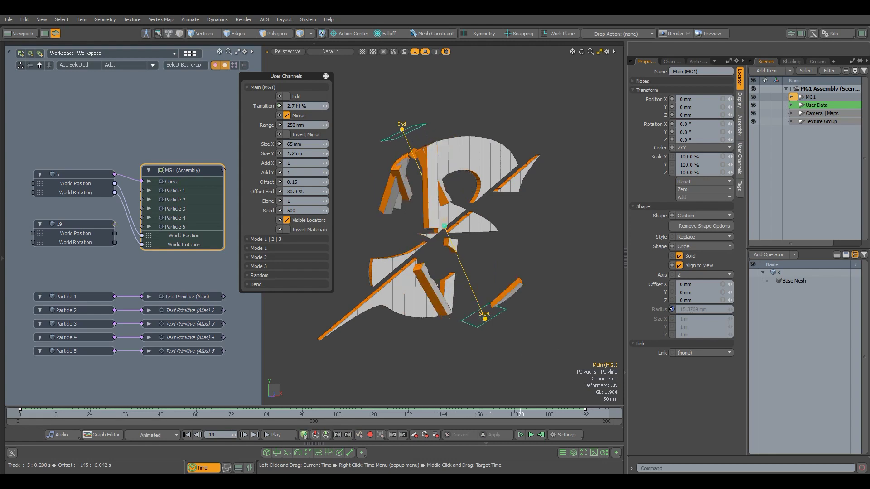
# Move the Start locator to about X 438 mm, Y -720 mm and the End locator to about X -548 mm, Y 878 mm
pyautogui.keyDown('alt'); pyautogui.moveTo(555, 301); pyautogui.dragTo(545, 328); pyautogui.keyUp('alt')
pyautogui.click(490, 323)
pyautogui.press('w')
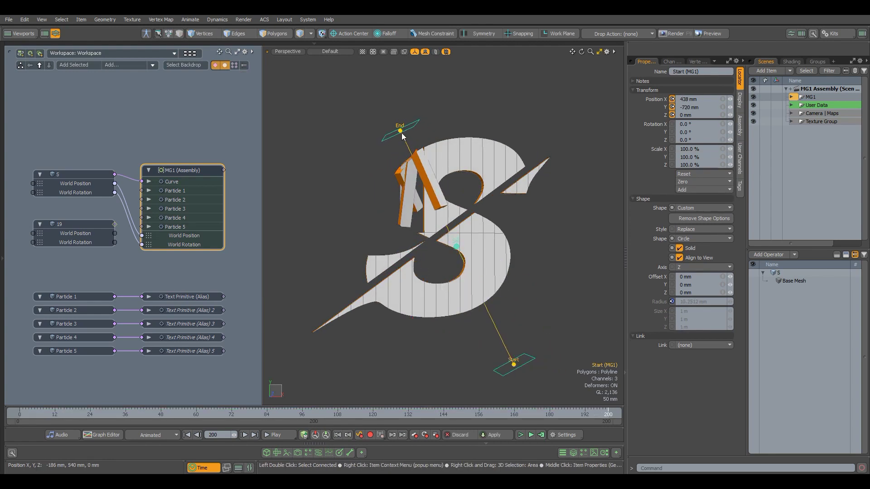
pyautogui.click(401, 132)
pyautogui.press('w')
pyautogui.moveTo(436, 95); pyautogui.dragTo(371, 39)
pyautogui.scroll(-2, 413, 205)
pyautogui.keyDown('alt'); pyautogui.moveTo(414, 206); pyautogui.dragTo(475, 289); pyautogui.keyUp('alt')
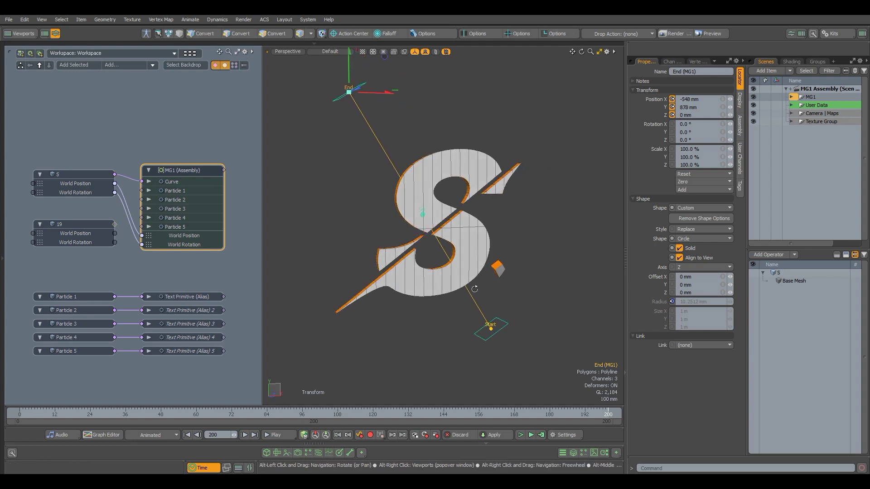
# Shift the Start locator slightly in the viewport, reselect Main (MG1) and scrub the timeline to frame 99
pyautogui.click(491, 325)
pyautogui.moveTo(491, 327); pyautogui.dragTo(518, 347)
pyautogui.click(433, 221)
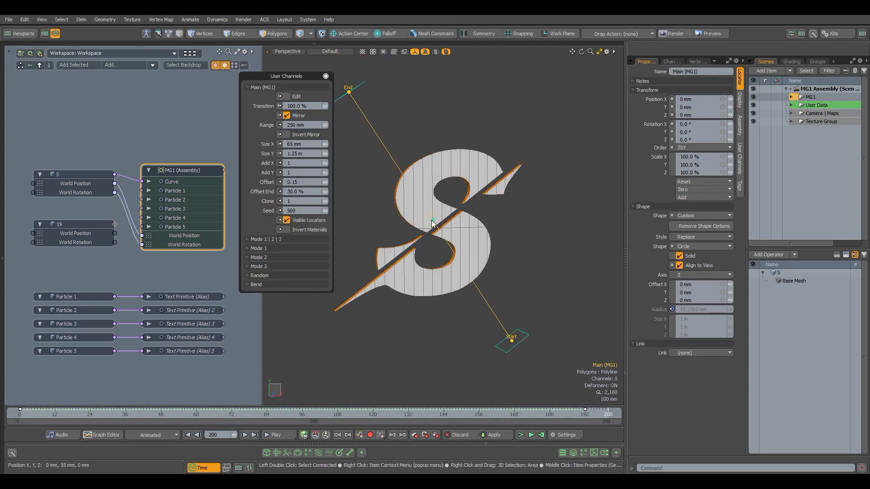
pyautogui.click(222, 413)
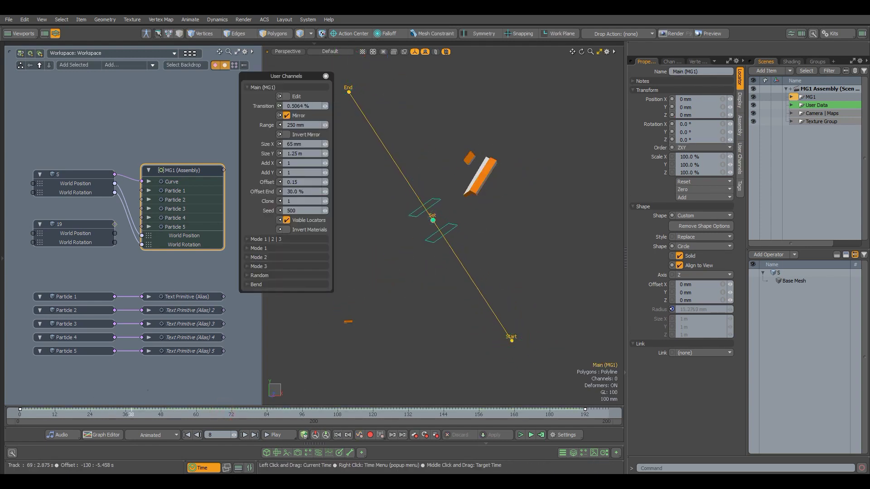
pyautogui.moveTo(131, 414); pyautogui.dragTo(411, 414)
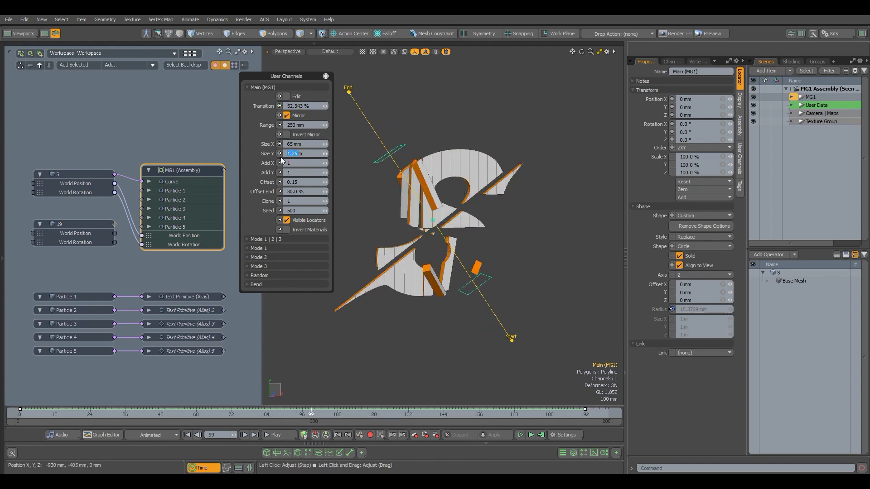
# Set the fragments' Size Y to 100 mm, try Size X values of 1.2, 1.4 and 1.5 m, and settle on 1 m
pyautogui.click(306, 144)
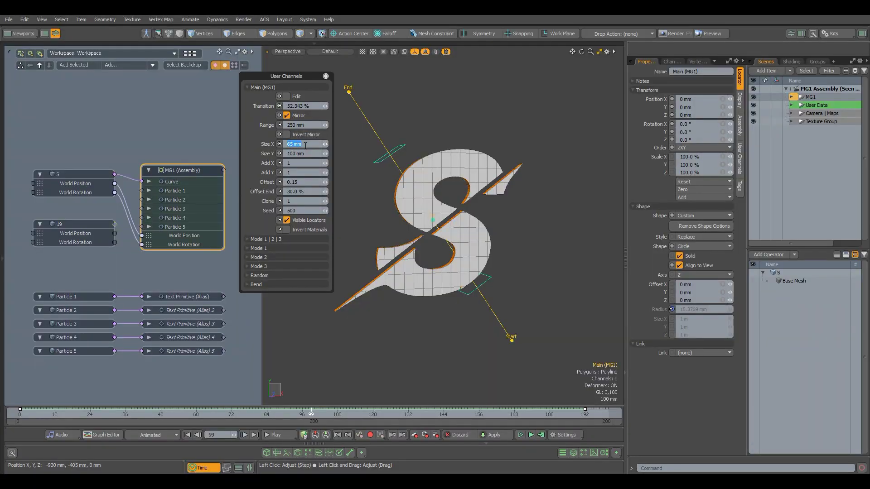
pyautogui.moveTo(305, 145); pyautogui.dragTo(288, 146)
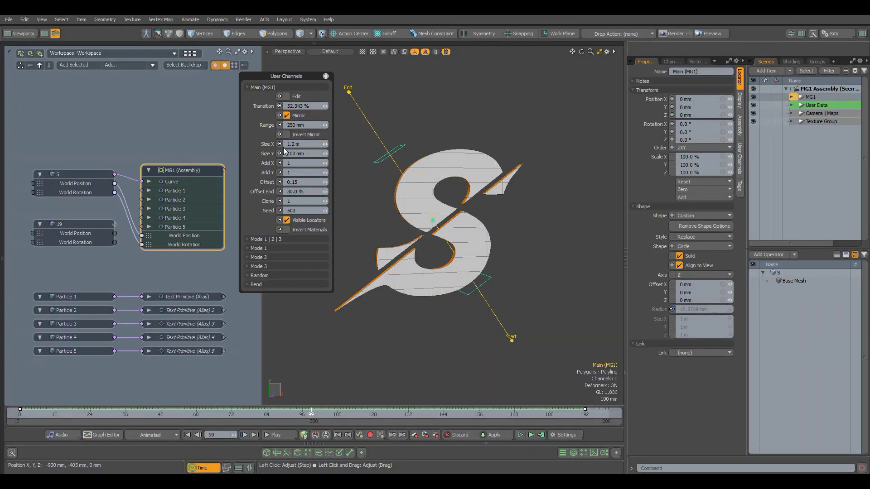
pyautogui.press('BackSpace')
pyautogui.press('BackSpace')
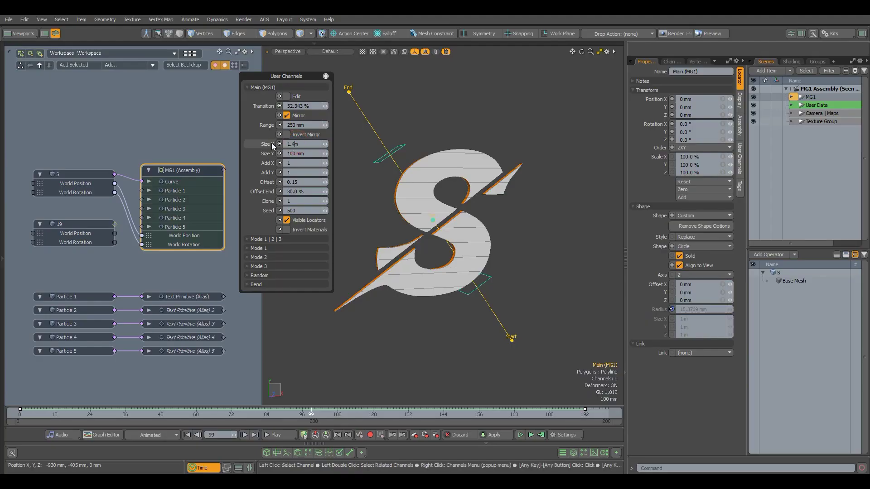
pyautogui.write('.4')
pyautogui.press('Return')
pyautogui.write('5')
pyautogui.press('Return')
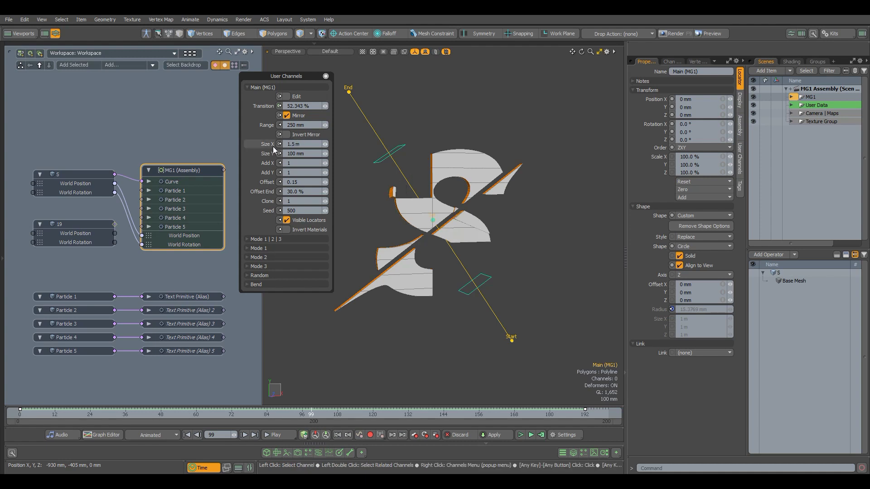
pyautogui.press('Return')
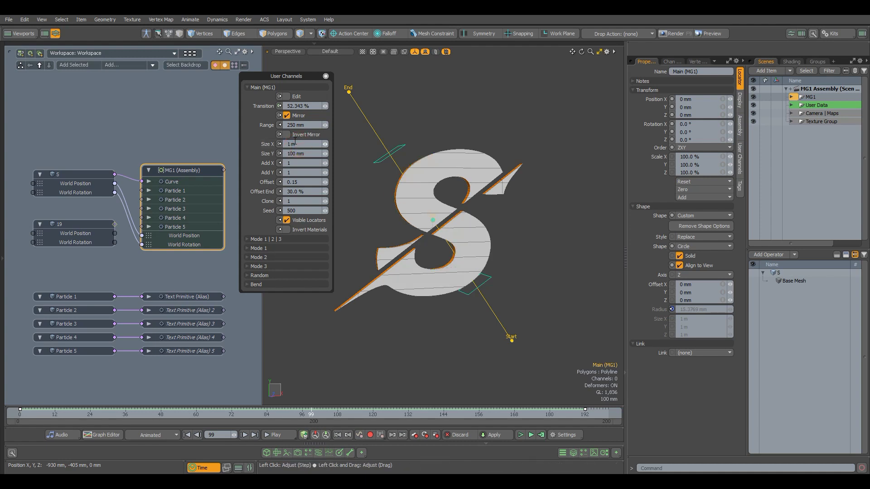
# In Edit mode, bring the End and Start locators closer to the S, Start to about X 430 mm, Y -555 mm, and turn Edit off
pyautogui.click(288, 97)
pyautogui.click(348, 93)
pyautogui.press('w')
pyautogui.moveTo(382, 58); pyautogui.dragTo(415, 105)
pyautogui.press('space')
pyautogui.click(512, 341)
pyautogui.press('w')
pyautogui.moveTo(543, 306); pyautogui.dragTo(523, 273)
pyautogui.press('space')
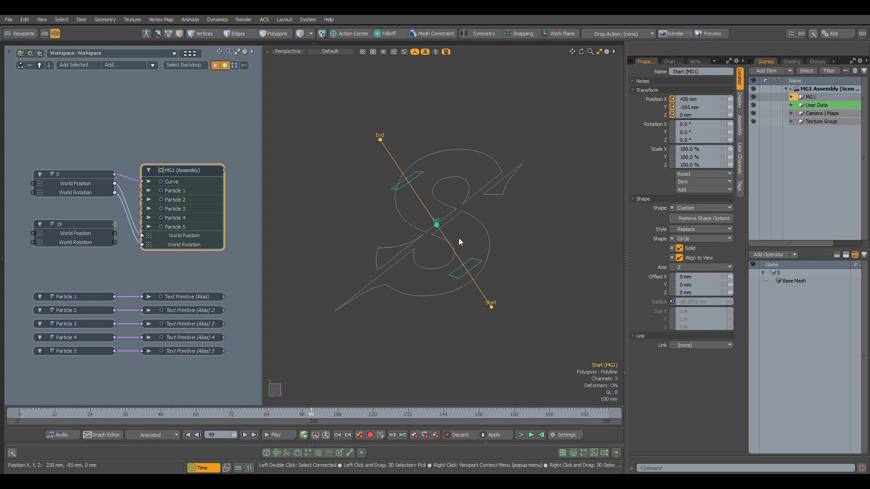
pyautogui.click(436, 225)
pyautogui.click(299, 97)
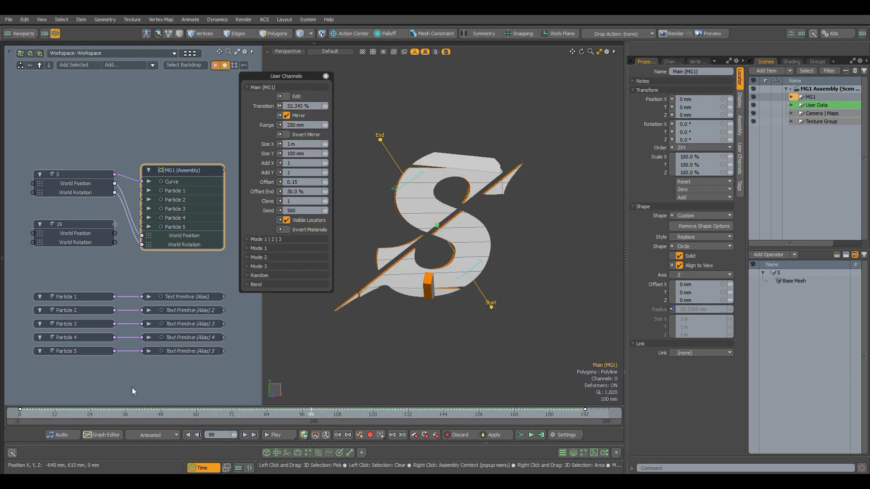
# Preview the horizontal strips by scrubbing to frame 88, and set Size X to 100 mm
pyautogui.moveTo(38, 413); pyautogui.dragTo(325, 413)
pyautogui.moveTo(70, 413); pyautogui.dragTo(146, 413)
pyautogui.moveTo(266, 413); pyautogui.dragTo(278, 413)
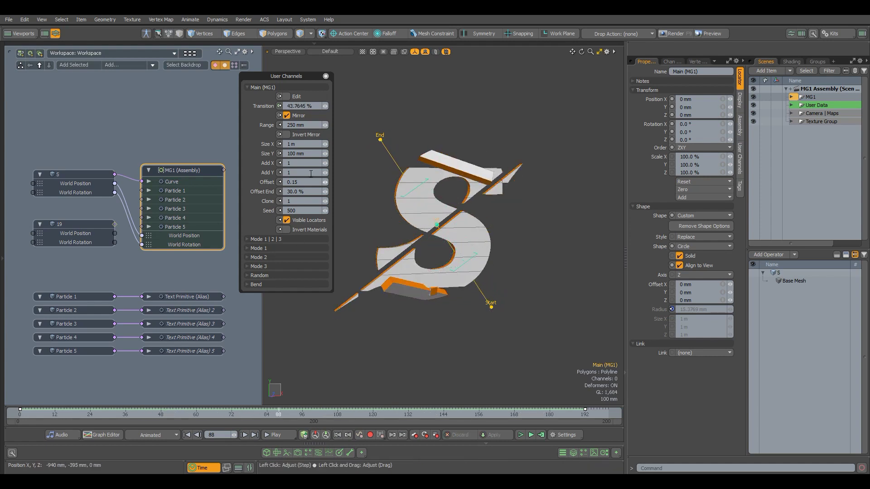
pyautogui.press('Return')
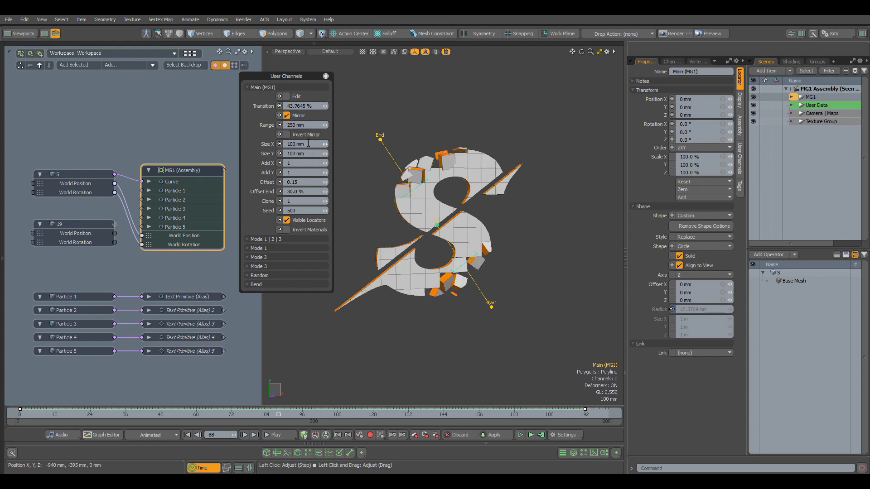
# In Front view with Edit on, nudge End inward and Start to about X 385 mm, Y -525 mm, and turn Edit off from Main (MG1)
pyautogui.press('KP_2')
pyautogui.scroll(2, 429, 210)
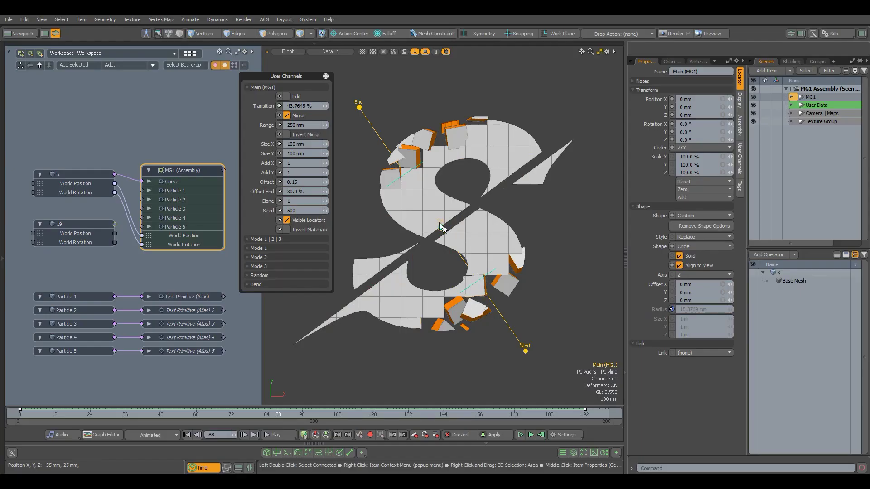
pyautogui.click(290, 97)
pyautogui.click(359, 108)
pyautogui.press('w')
pyautogui.moveTo(401, 67); pyautogui.dragTo(417, 84)
pyautogui.press('space')
pyautogui.click(525, 351)
pyautogui.press('w')
pyautogui.moveTo(569, 308)
pyautogui.mouseDown()
pyautogui.moveTo(558, 296)
pyautogui.moveTo(561, 306)
pyautogui.mouseUp()
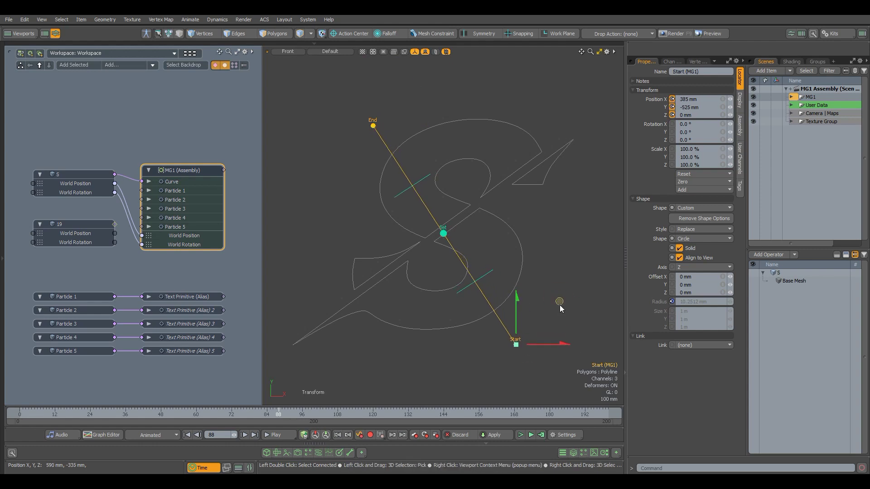
pyautogui.press('space')
pyautogui.click(443, 237)
pyautogui.click(286, 96)
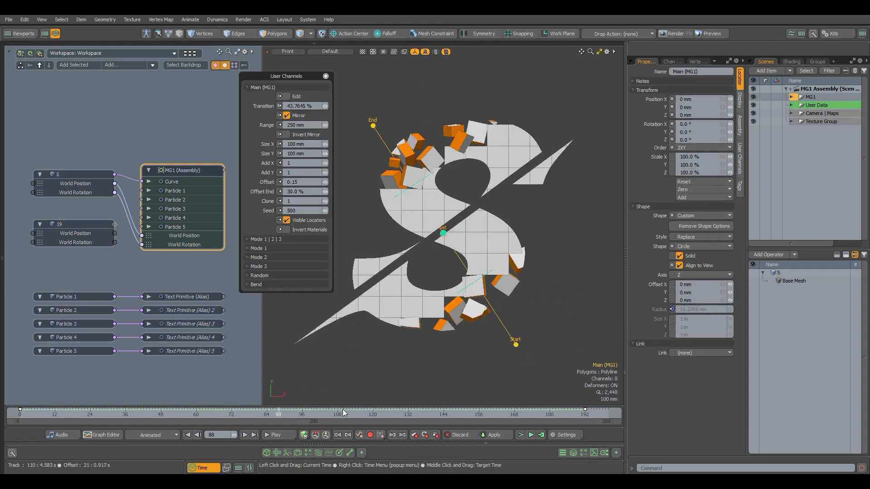
# Scrub through the adjusted transition and examine the gaps between the fragments up close at frame 46
pyautogui.moveTo(337, 411); pyautogui.dragTo(357, 411)
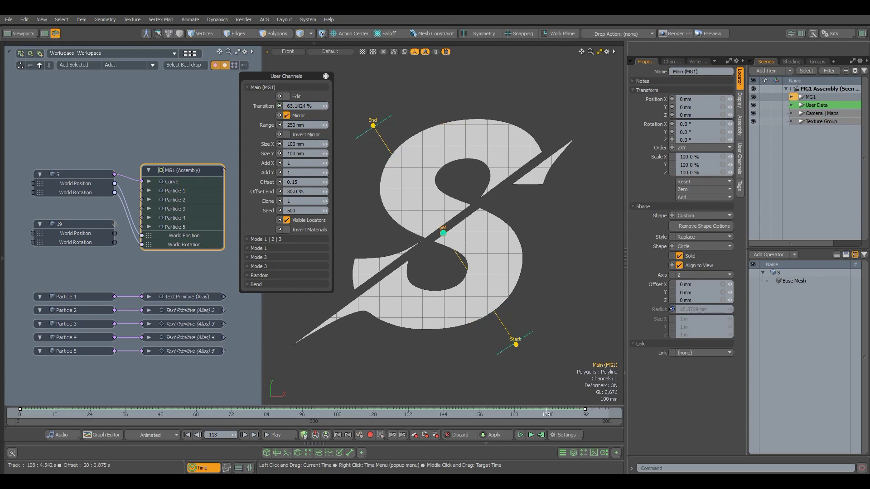
pyautogui.moveTo(546, 411); pyautogui.dragTo(278, 411)
pyautogui.keyDown('ctrl'); pyautogui.keyDown('alt'); pyautogui.moveTo(390, 267); pyautogui.dragTo(449, 264); pyautogui.keyUp('alt'); pyautogui.keyUp('ctrl')
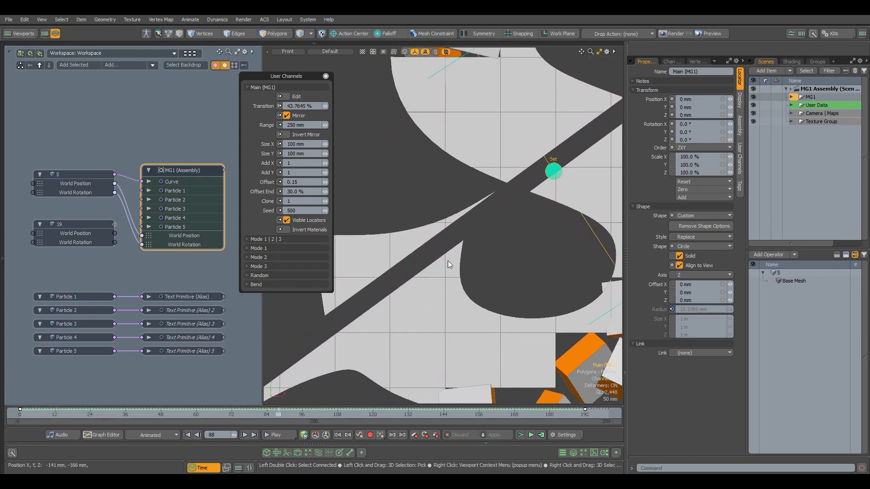
pyautogui.click(154, 412)
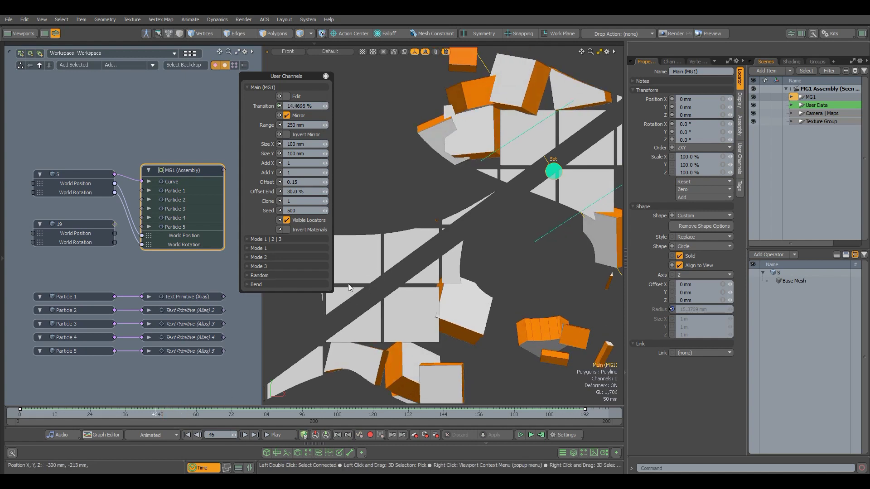
# Try Offset values of 0.0 and 0.25 for the fragment gaps and scrub the timeline to frame 70
pyautogui.click(308, 181)
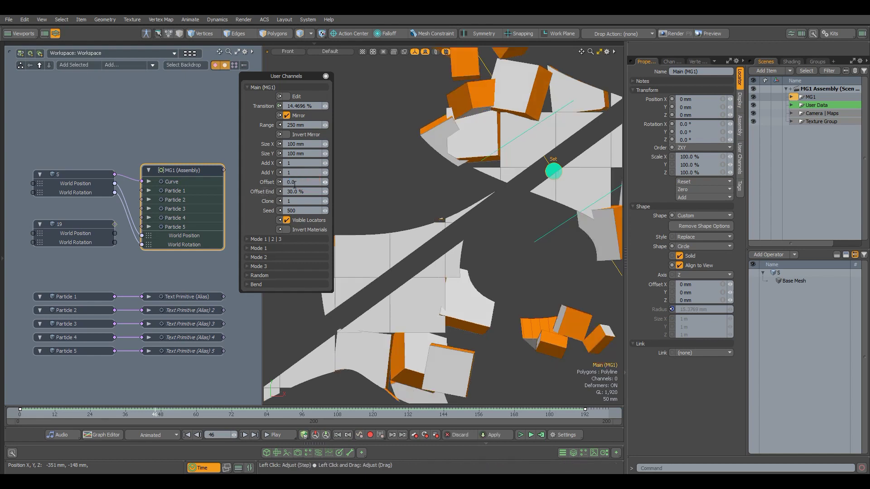
pyautogui.write('0.25')
pyautogui.press('Return')
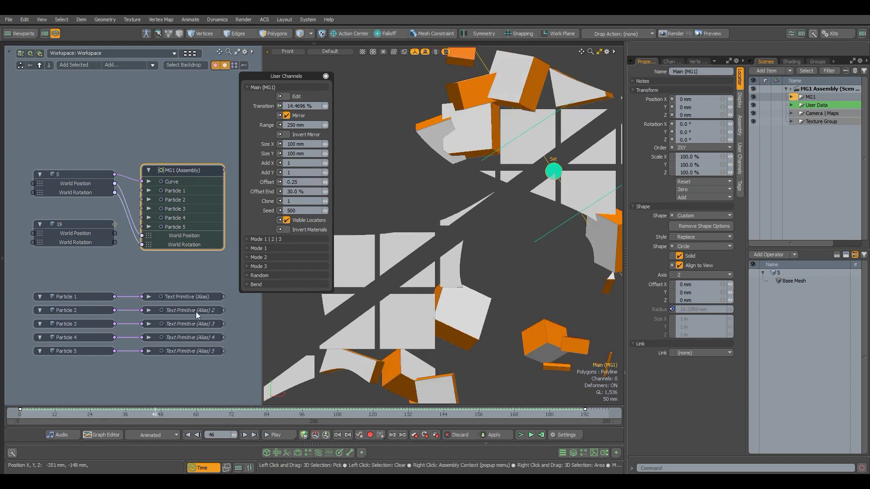
pyautogui.moveTo(161, 414); pyautogui.dragTo(225, 416)
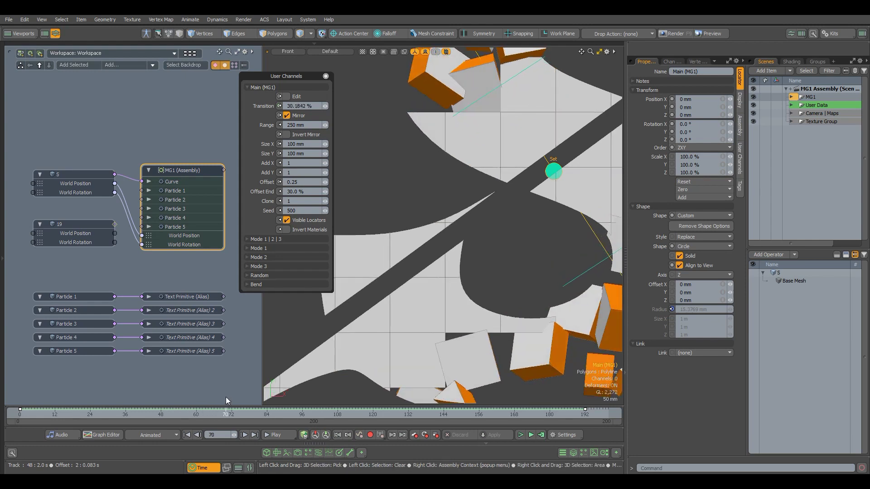
# Try an Offset End of 50%, scrub the timeline to frame 96 and restore Offset End to 30%
pyautogui.click(267, 194)
pyautogui.click(313, 107)
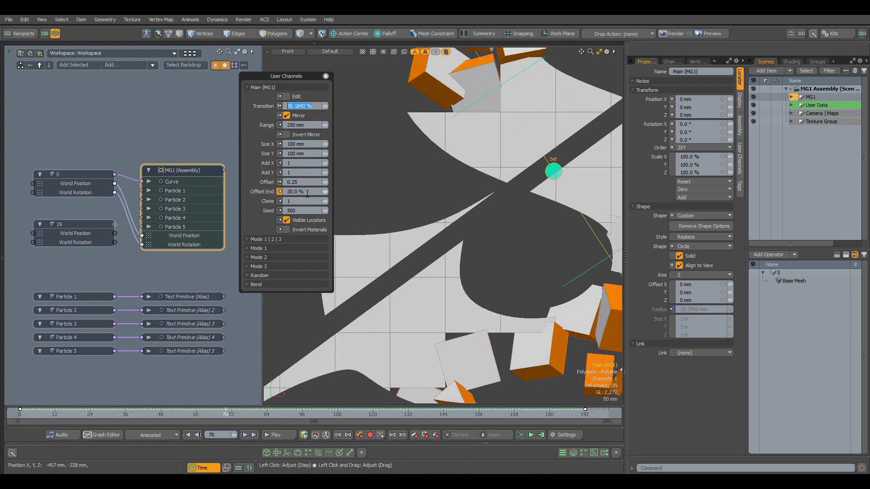
pyautogui.click(307, 193)
pyautogui.write('50')
pyautogui.press('Return')
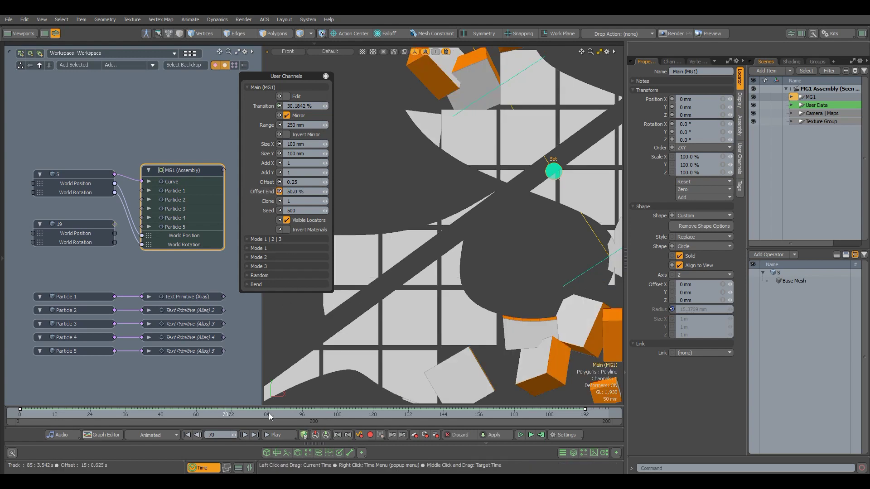
pyautogui.moveTo(270, 417); pyautogui.dragTo(302, 417)
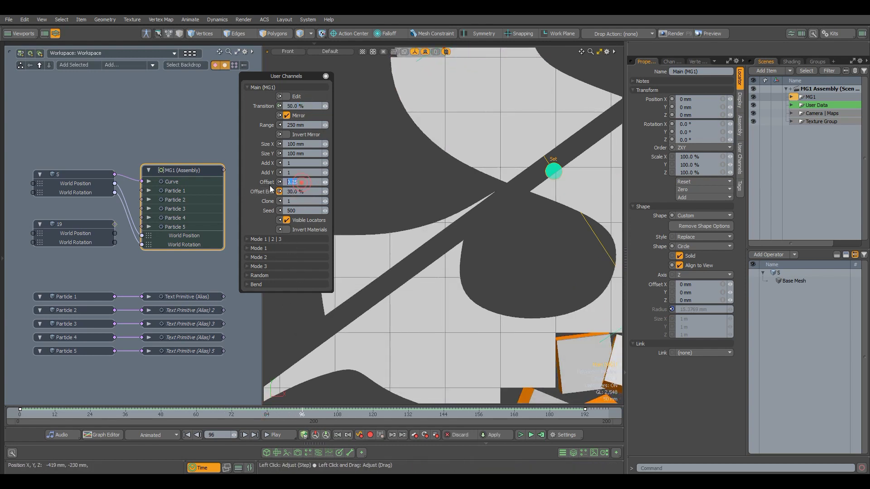
# Restore Offset to 0.15 and return to the Perspective view of the whole S
pyautogui.hotkey('ctrl', 'space')
pyautogui.click(415, 216)
pyautogui.scroll(-5, 423, 217)
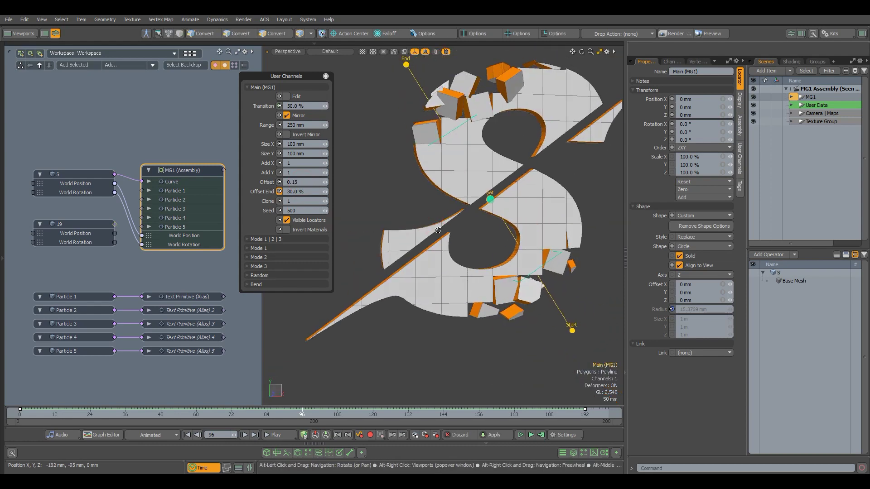
pyautogui.keyDown('alt'); pyautogui.moveTo(426, 219); pyautogui.dragTo(458, 263); pyautogui.keyUp('alt')
pyautogui.scroll(-1, 457, 263)
# Raise Clone to 3, play the layered transition from near its start and scrub the timeline to frame 82
pyautogui.click(327, 200)
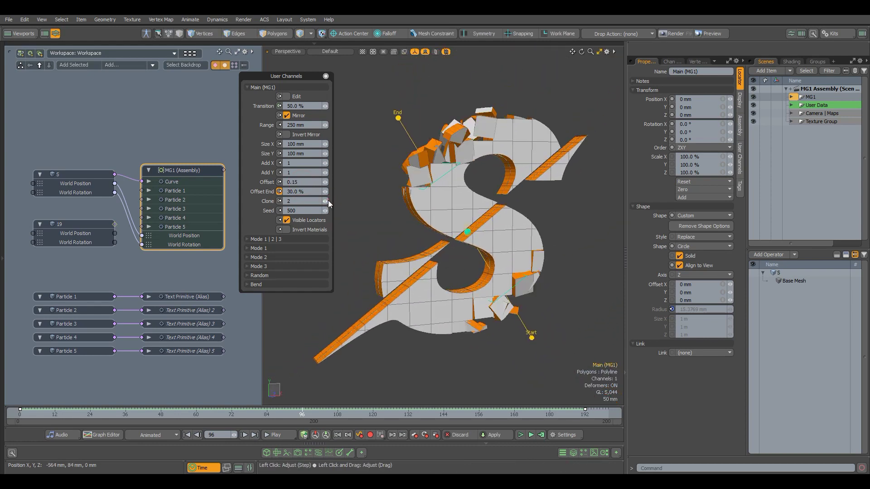
pyautogui.click(327, 200)
pyautogui.keyDown('alt'); pyautogui.moveTo(397, 219); pyautogui.dragTo(393, 218); pyautogui.keyUp('alt')
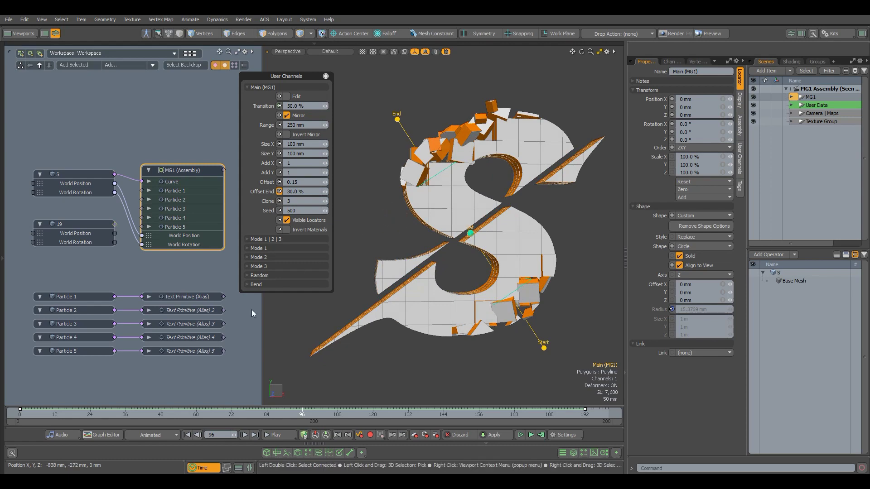
pyautogui.moveTo(62, 413); pyautogui.dragTo(76, 414)
pyautogui.click(278, 435)
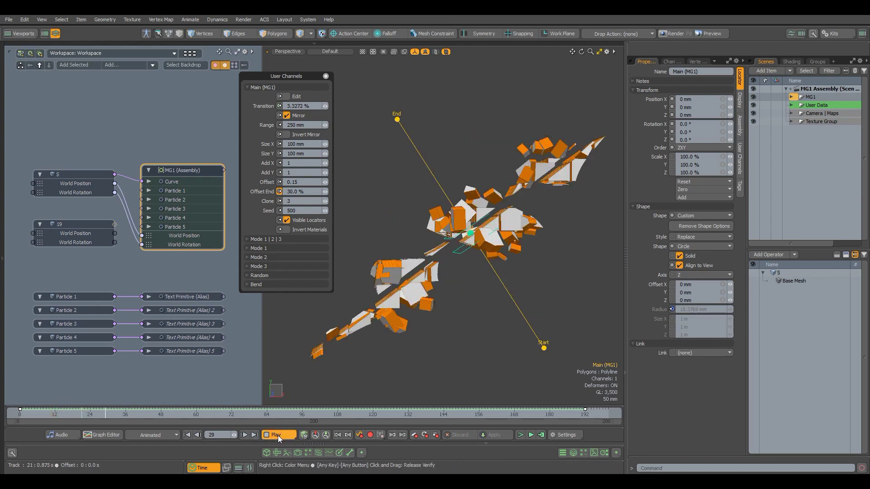
pyautogui.click(277, 435)
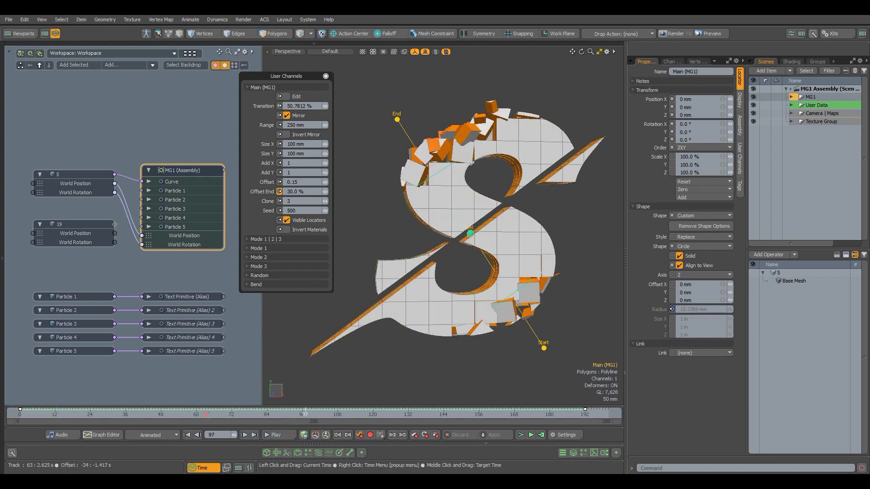
pyautogui.moveTo(240, 413); pyautogui.dragTo(260, 409)
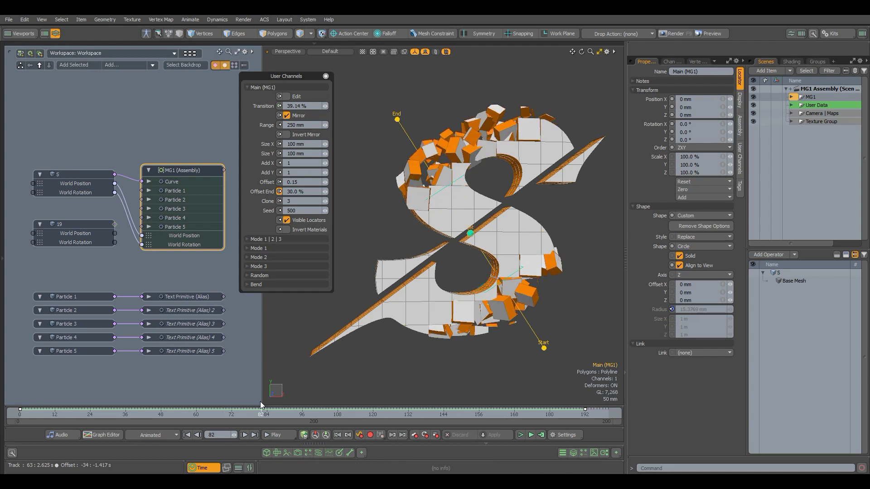
# Reduce Clone to 1 and raise Seed to 503 to vary the fragments' random arrangement
pyautogui.click(327, 211)
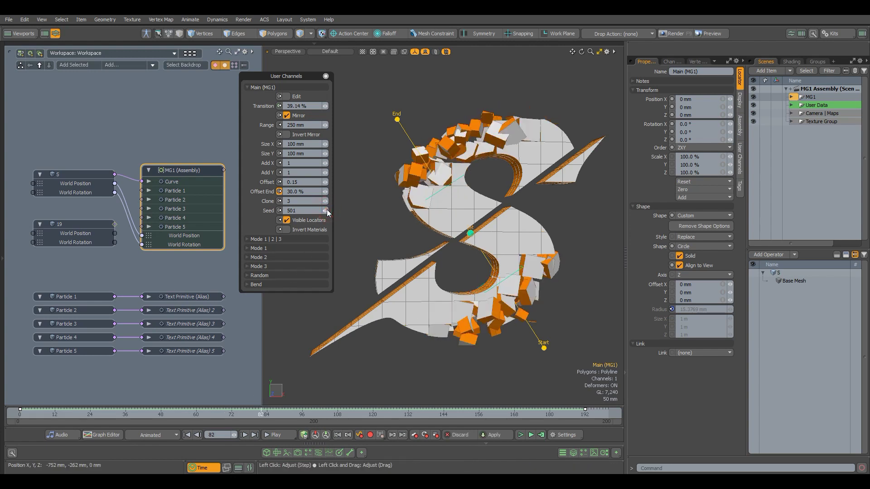
pyautogui.click(323, 201)
pyautogui.click(324, 201)
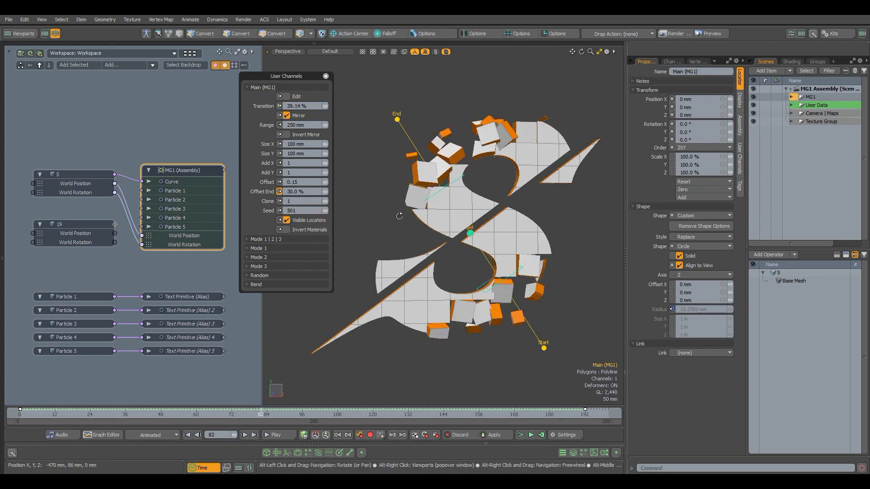
pyautogui.click(325, 211)
pyautogui.click(324, 210)
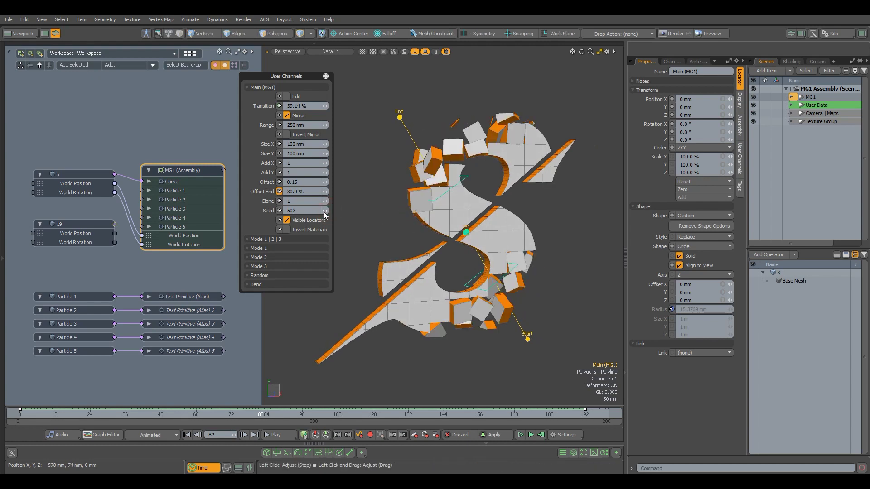
# Lower the Main (MG1) Seed to 500
pyautogui.click(325, 213)
pyautogui.click(325, 213)
pyautogui.click(325, 213)
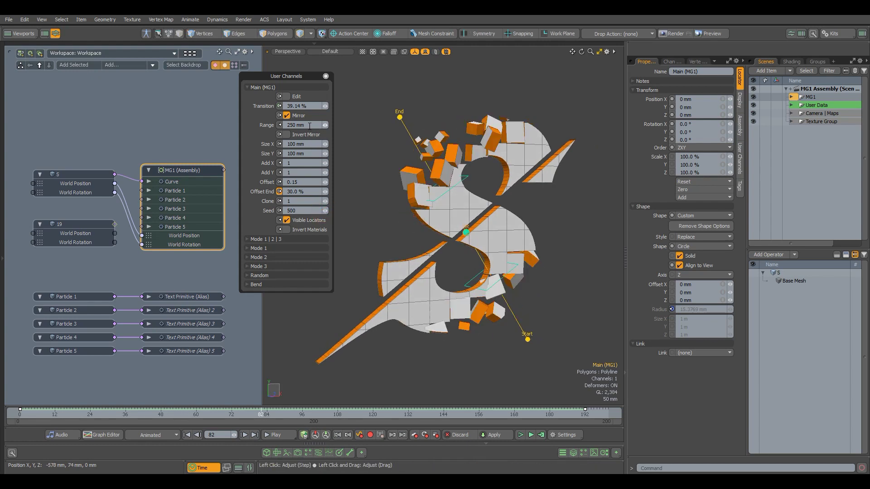
# Try Range values of 50 mm and 500 mm while scrubbing the transition to frame 53, and settle on 300 mm
pyautogui.keyDown('alt'); pyautogui.moveTo(352, 180); pyautogui.dragTo(322, 196); pyautogui.keyUp('alt')
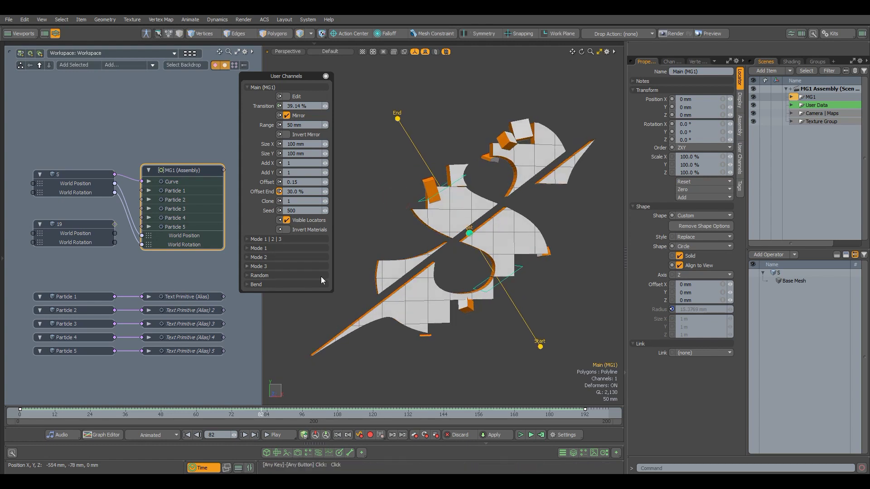
pyautogui.moveTo(261, 414)
pyautogui.mouseDown()
pyautogui.moveTo(125, 413)
pyautogui.moveTo(273, 414)
pyautogui.mouseUp()
pyautogui.write('500')
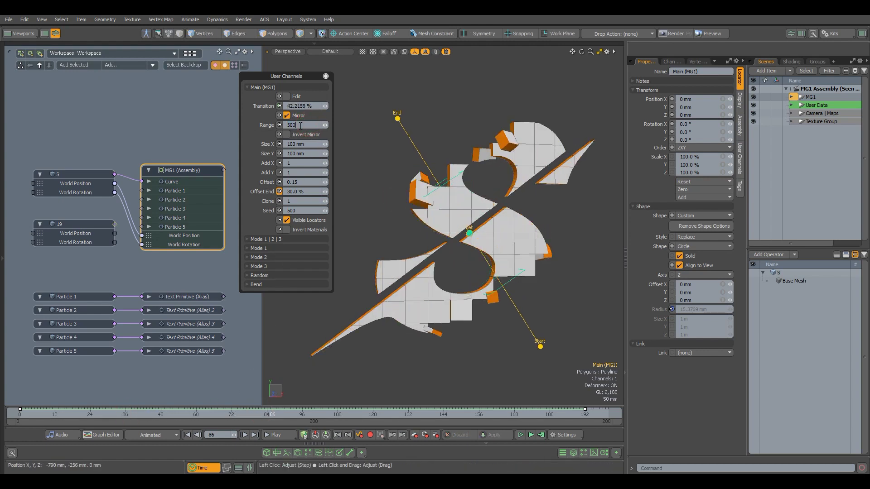
pyautogui.press('Return')
pyautogui.moveTo(122, 413); pyautogui.dragTo(101, 413)
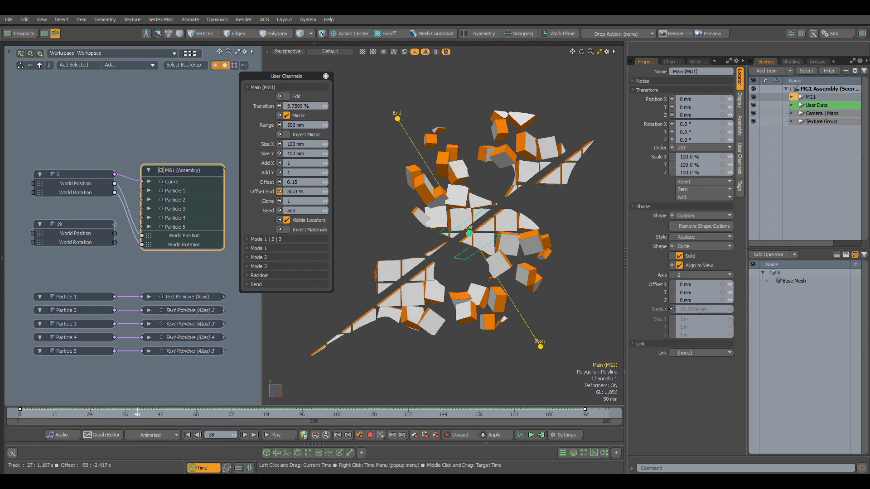
pyautogui.moveTo(201, 414); pyautogui.dragTo(175, 413)
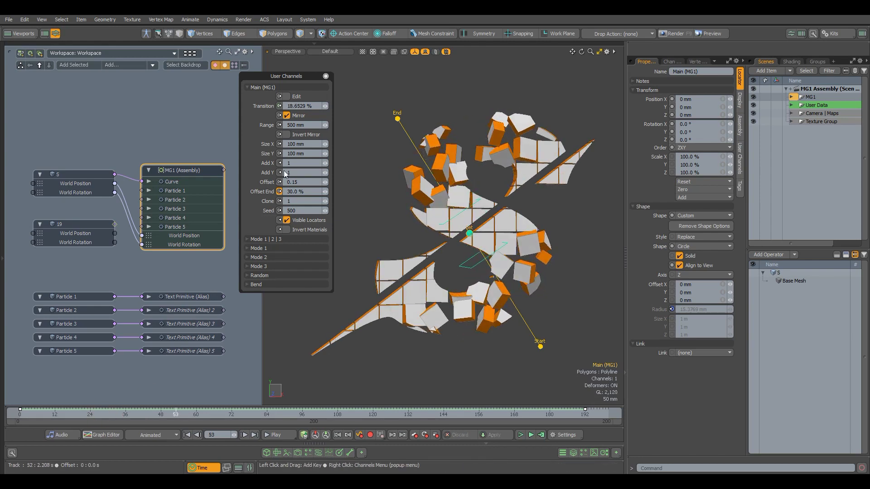
pyautogui.write('300')
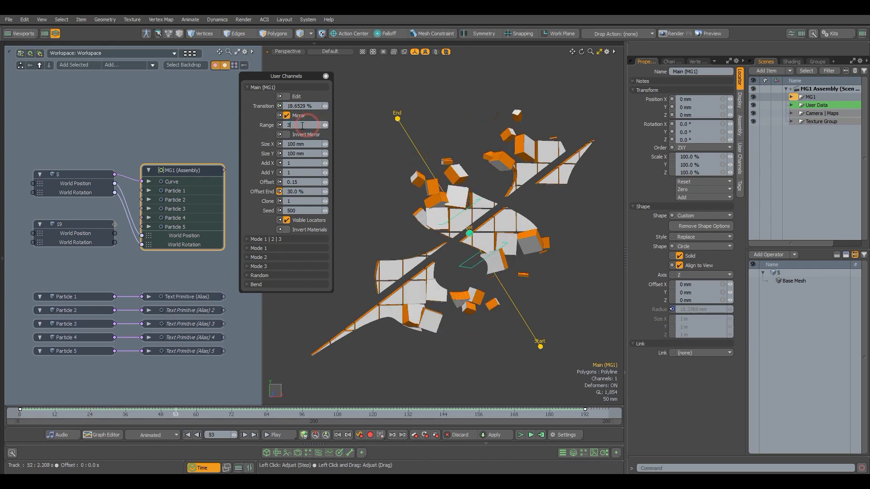
pyautogui.press('Return')
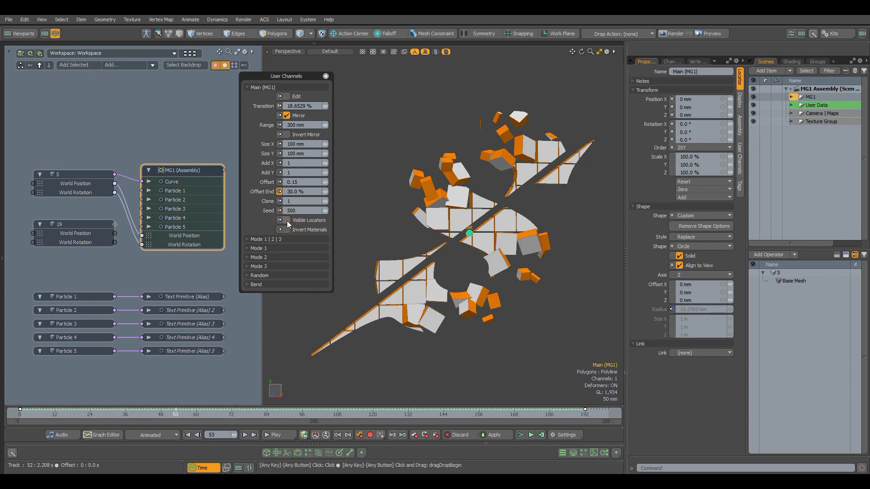
# Collapse the Main (MG1) settings, expand the Mode 1 | 2 | 3 and Mode 1 groups and scrub the timeline to frame 83
pyautogui.click(260, 86)
pyautogui.click(258, 97)
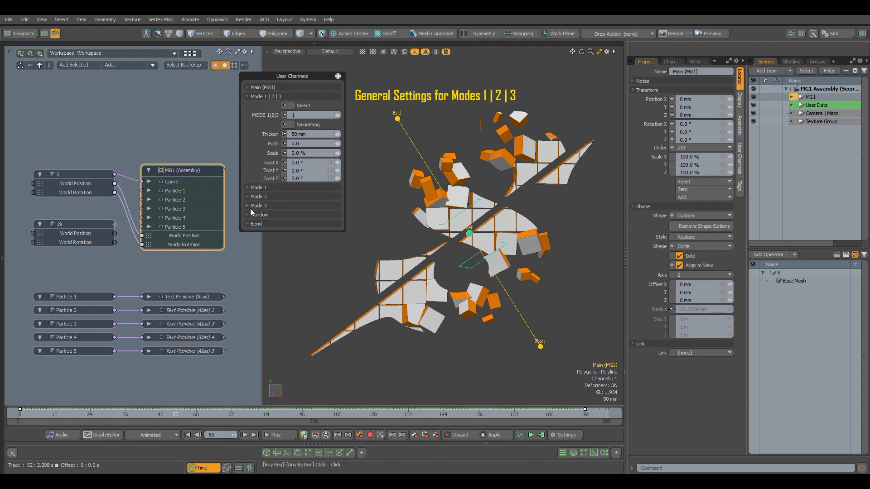
pyautogui.click(253, 187)
pyautogui.click(307, 114)
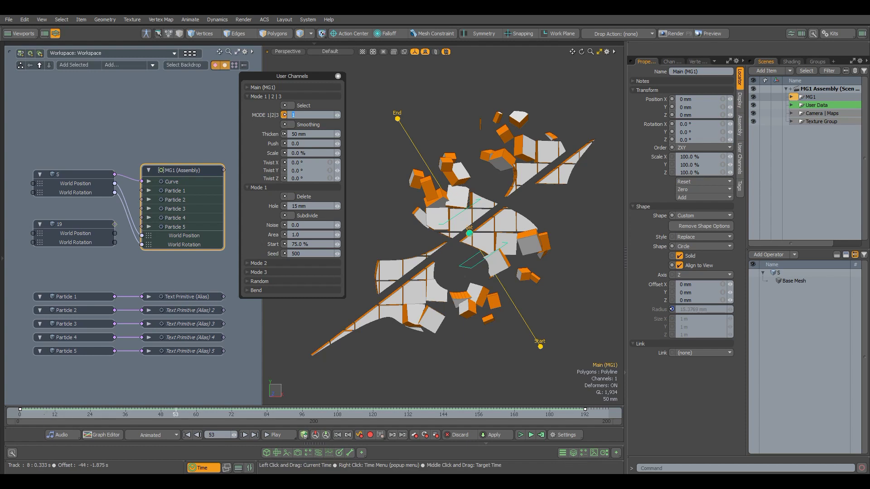
pyautogui.moveTo(44, 413); pyautogui.dragTo(268, 411)
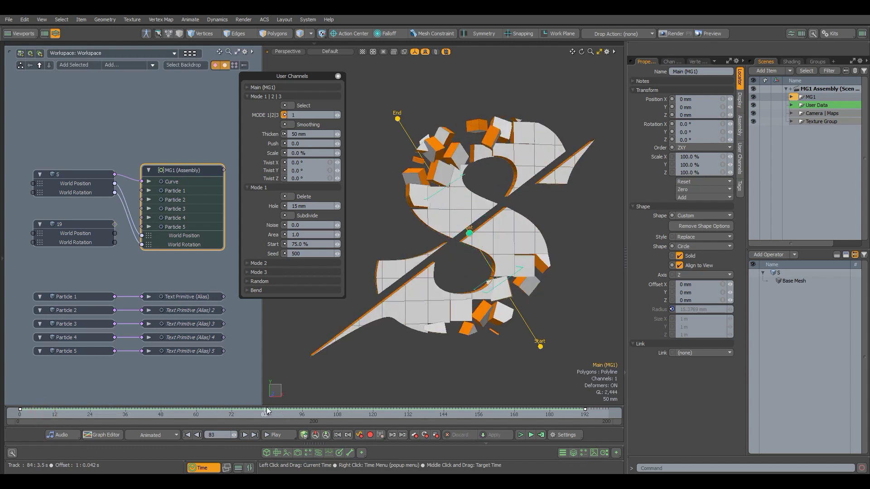
# Try a Thicken of 0 mm, play the transition from frame 5 and scrub the timeline to frame 61
pyautogui.click(322, 133)
pyautogui.write('0')
pyautogui.press('Return')
pyautogui.moveTo(407, 195)
pyautogui.keyDown('alt'); pyautogui.mouseDown()
pyautogui.moveTo(518, 206)
pyautogui.moveTo(407, 200)
pyautogui.mouseUp(); pyautogui.keyUp('alt')
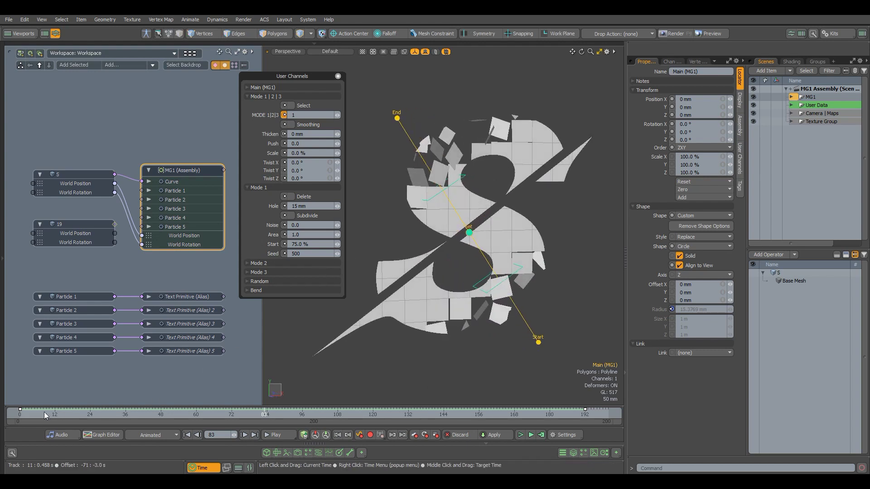
pyautogui.click(35, 413)
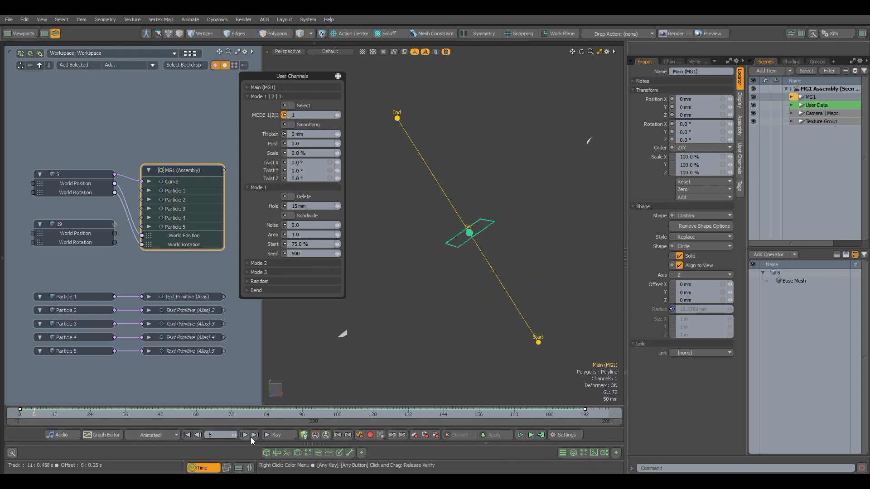
pyautogui.click(279, 433)
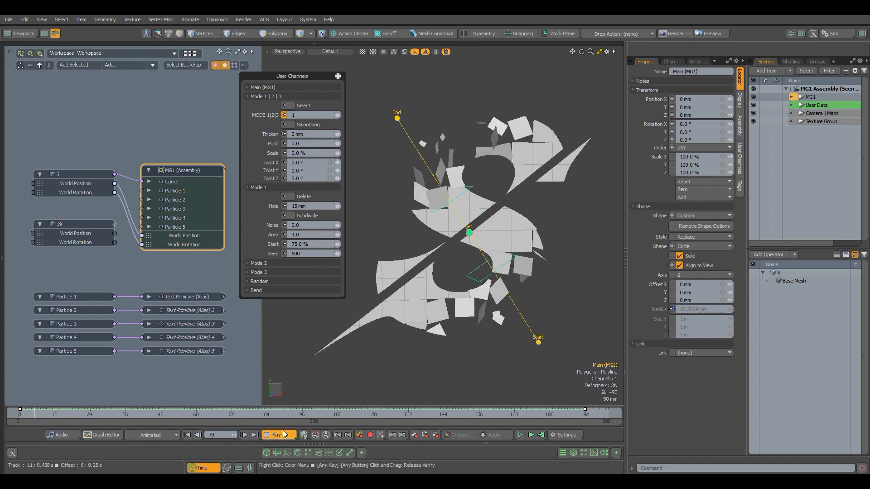
pyautogui.click(223, 415)
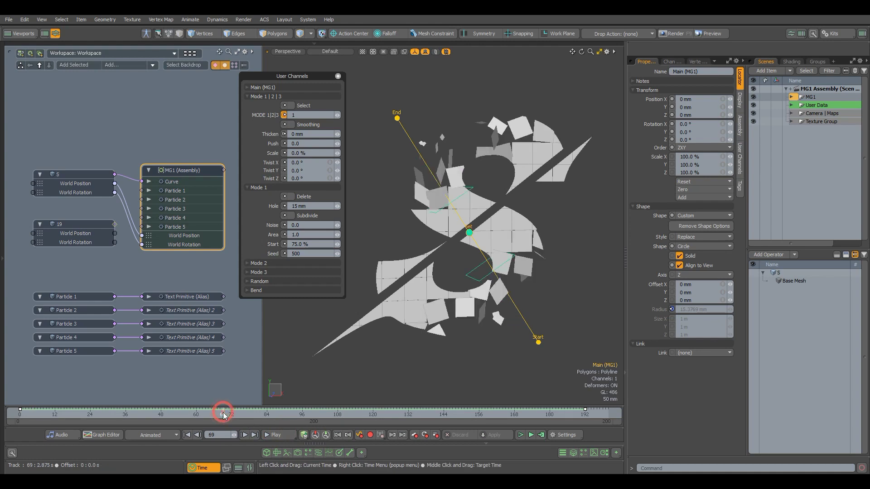
pyautogui.moveTo(223, 416); pyautogui.dragTo(199, 415)
pyautogui.keyDown('alt'); pyautogui.moveTo(331, 346); pyautogui.dragTo(344, 345); pyautogui.keyUp('alt')
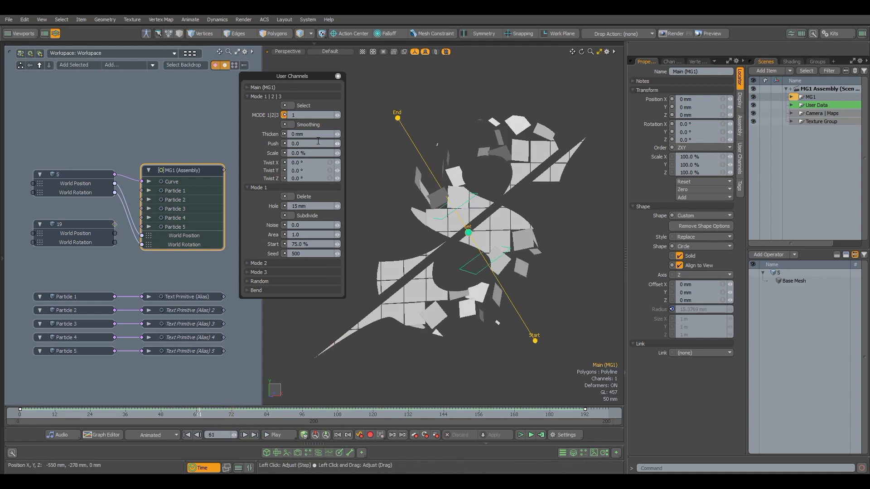
# Try Thicken values of 100 mm and 150 mm, and scrub the timeline to frame 98
pyautogui.moveTo(316, 135); pyautogui.dragTo(278, 134)
pyautogui.write('100')
pyautogui.press('Return')
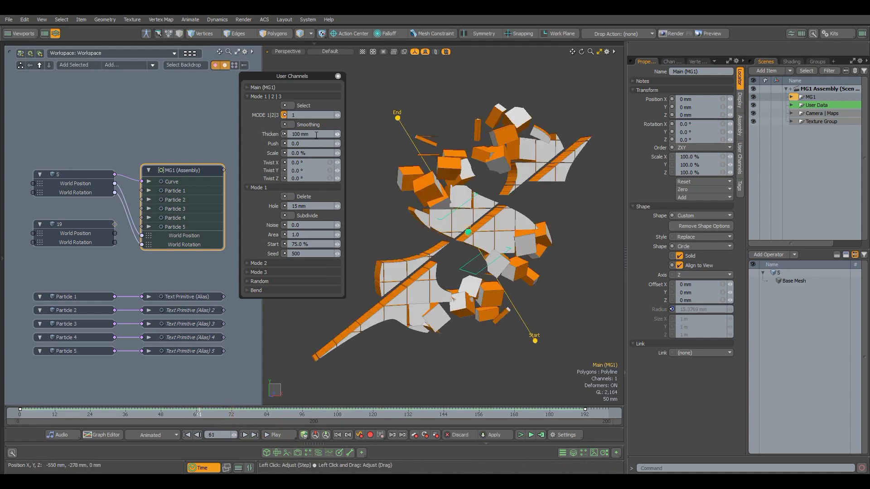
pyautogui.press('Return')
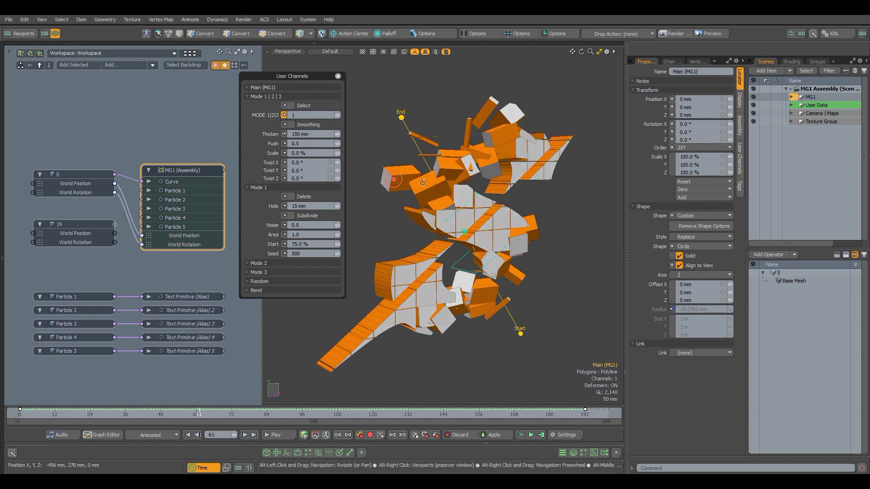
pyautogui.moveTo(197, 415); pyautogui.dragTo(308, 414)
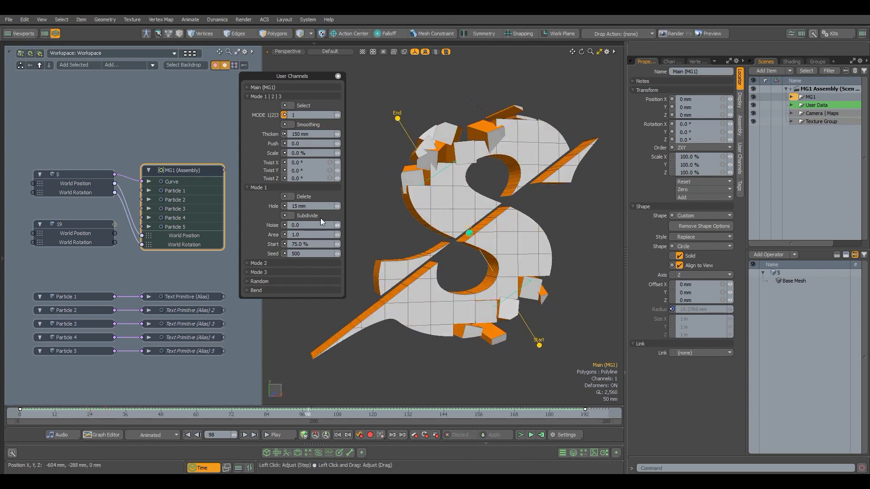
# Reduce Thicken to 50 mm and refine it to 60 mm
pyautogui.write('50')
pyautogui.press('Return')
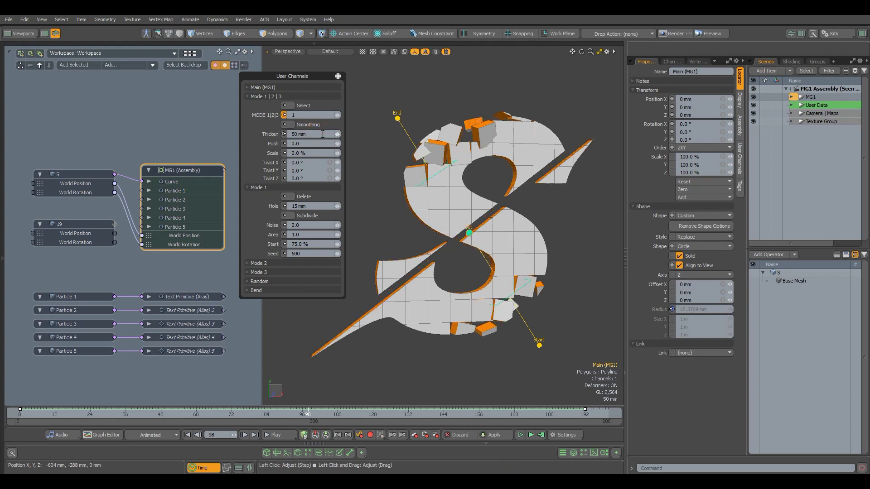
pyautogui.write('60')
pyautogui.press('Return')
# Try Smoothing with a Push of 0.2, scrub the timeline to frame 115, and reset both settings
pyautogui.click(293, 126)
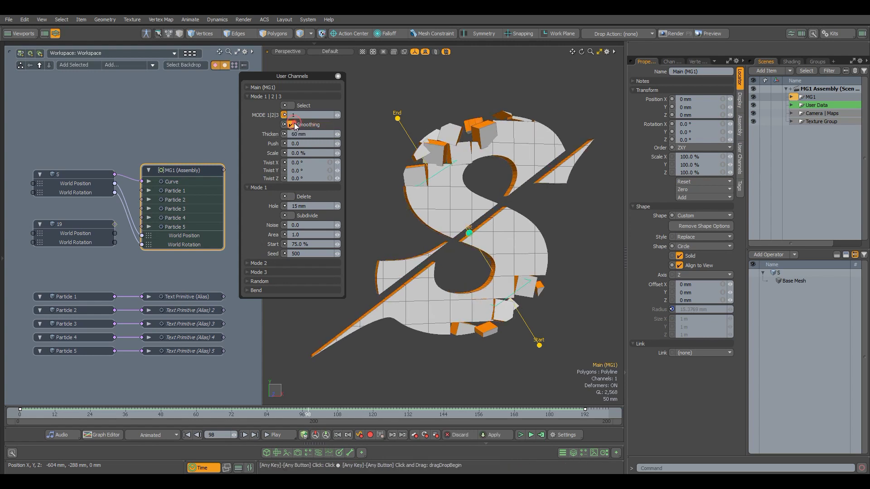
pyautogui.click(310, 143)
pyautogui.write('0.2')
pyautogui.press('Return')
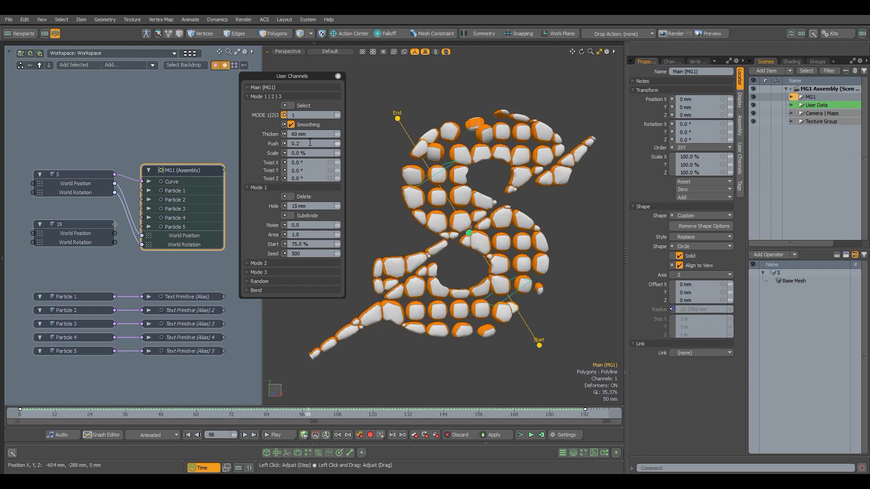
pyautogui.moveTo(97, 414); pyautogui.dragTo(358, 414)
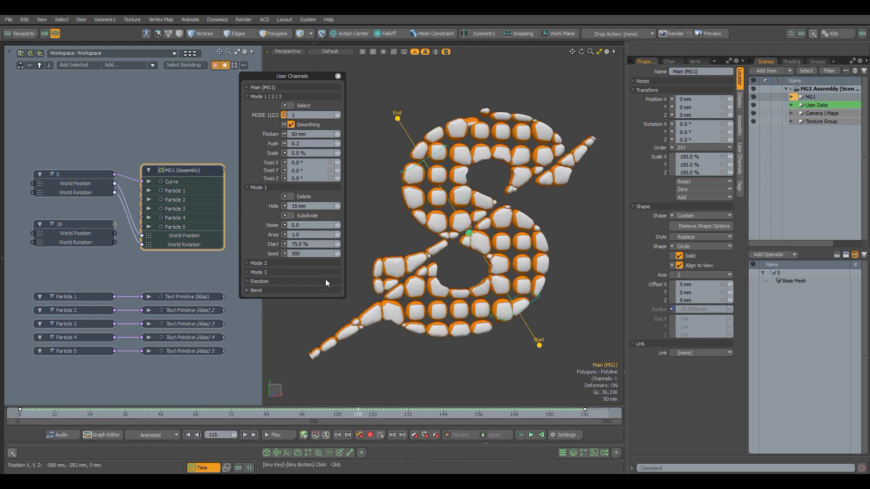
pyautogui.click(291, 125)
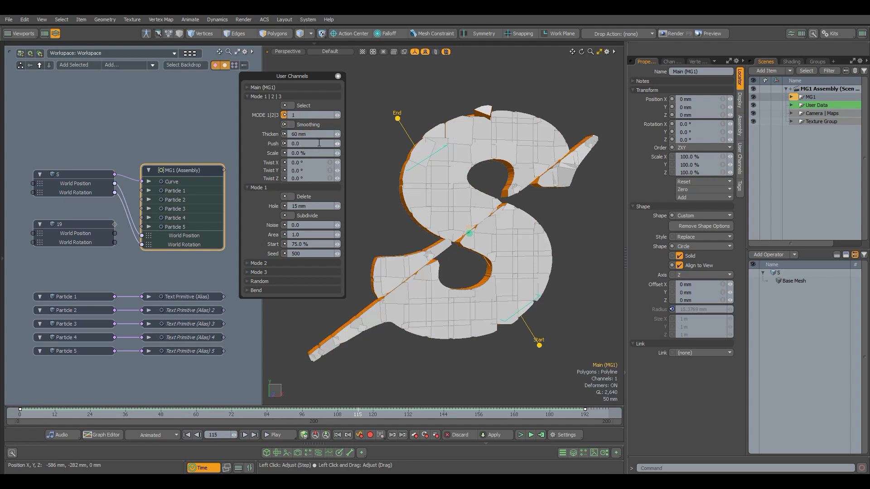
# At frame 172, try a Scale of 15% with Twist X, Y and Z at 10°, and reset them all to zero
pyautogui.moveTo(465, 414); pyautogui.dragTo(526, 413)
pyautogui.write('15')
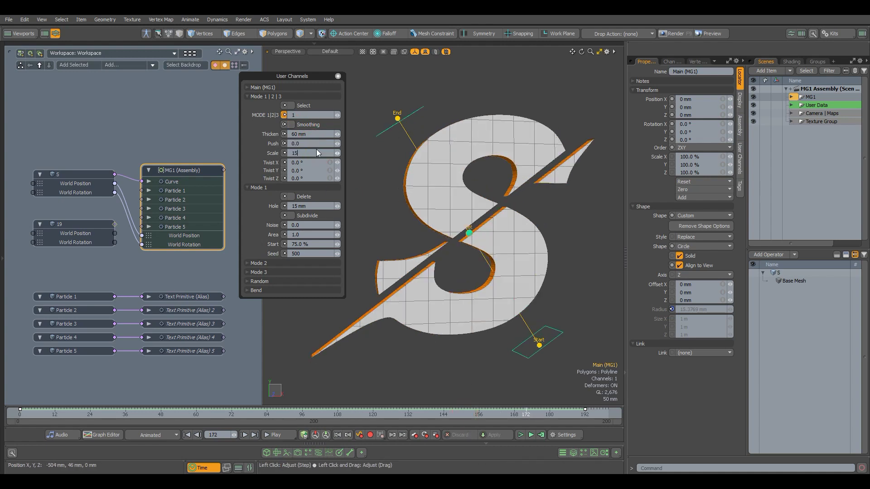
pyautogui.press('Tab')
pyautogui.write('10')
pyautogui.press('Return')
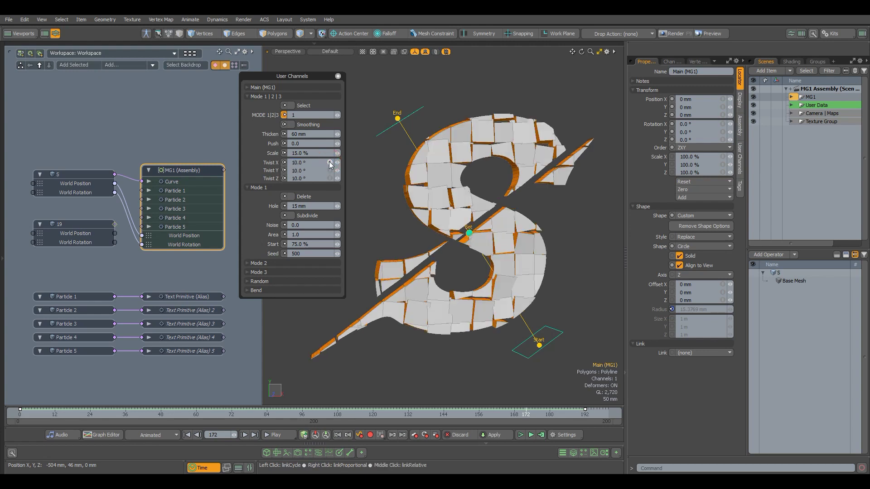
pyautogui.click(329, 153)
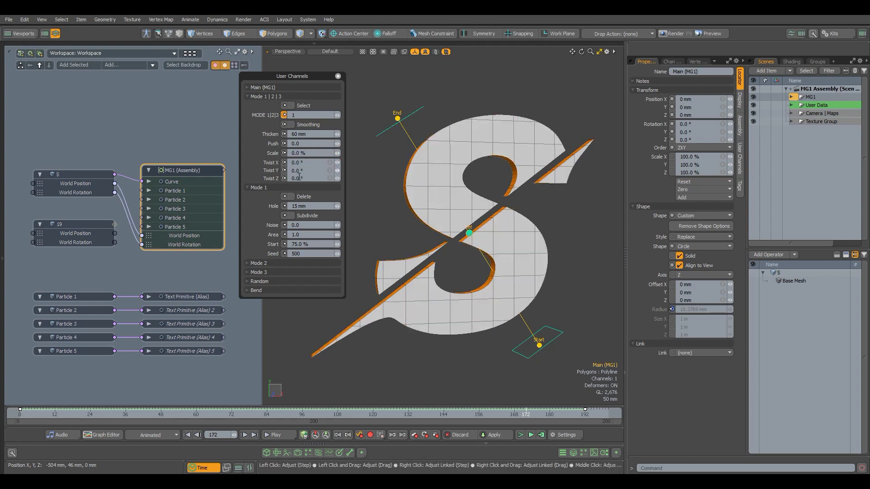
# Enable Delete and Subdivide in Mode 1 with a Hole of 25 mm, and scrub the timeline to frame 118
pyautogui.click(291, 197)
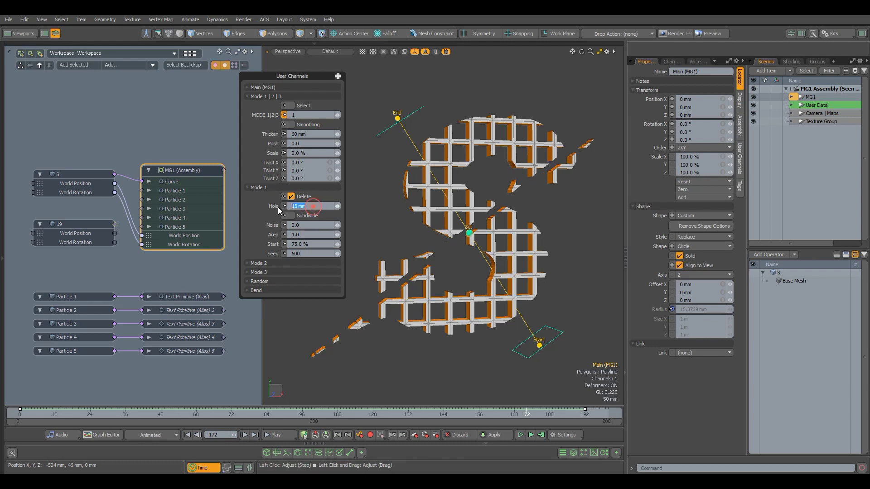
pyautogui.click(307, 215)
pyautogui.click(158, 413)
pyautogui.moveTo(159, 414); pyautogui.dragTo(367, 414)
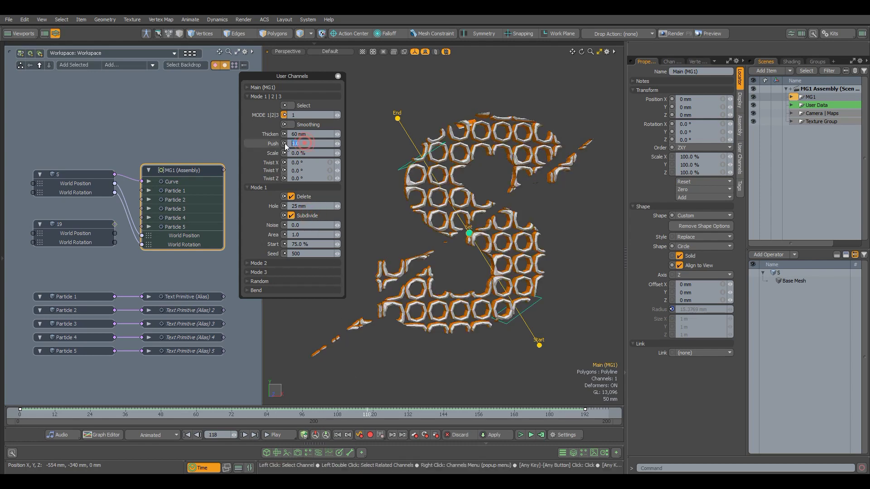
# Try a Push of 0.15, reduce it to 0.1 and scrub the transition to frame 133
pyautogui.click(304, 143)
pyautogui.write('0.15')
pyautogui.press('Return')
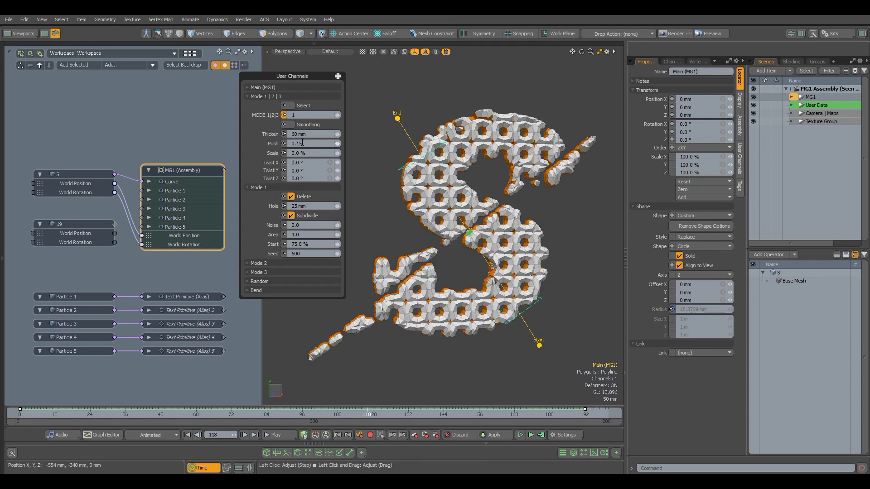
pyautogui.click(163, 413)
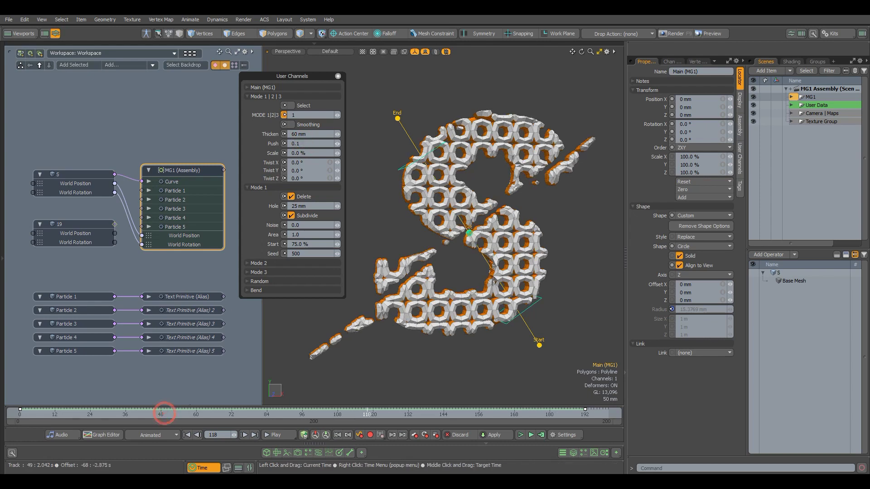
pyautogui.moveTo(163, 413); pyautogui.dragTo(320, 413)
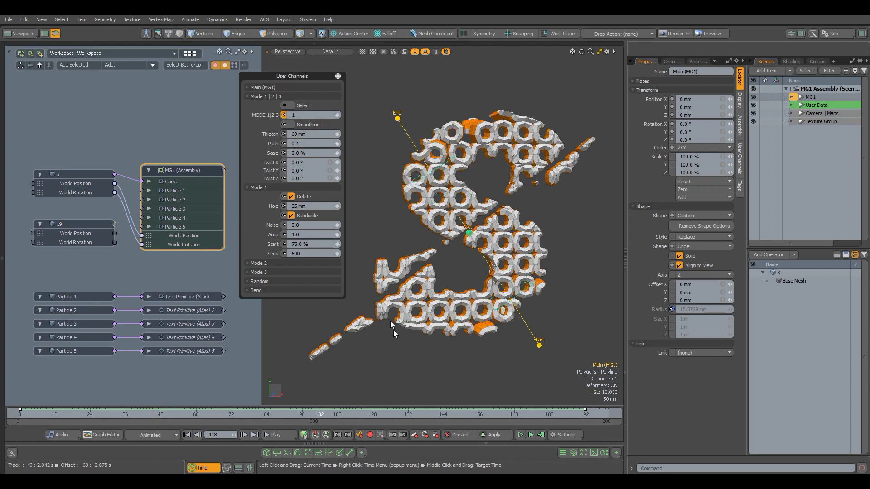
# Test the Smoothing toggle, turn off Subdivide and Delete, and reset Push to 0.0
pyautogui.click(304, 125)
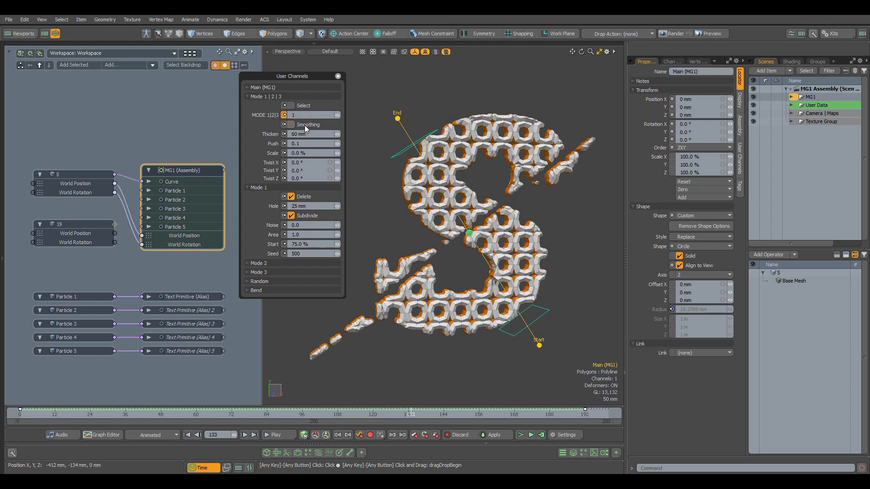
pyautogui.click(304, 217)
pyautogui.click(297, 197)
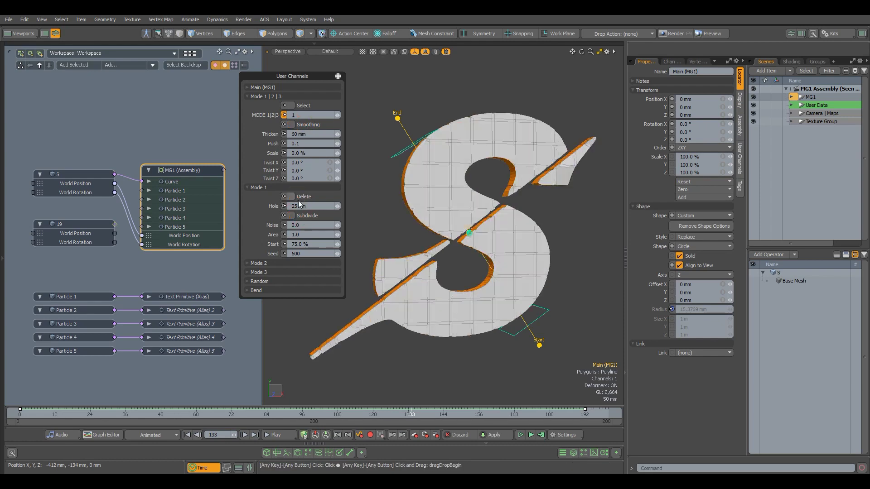
pyautogui.click(336, 144)
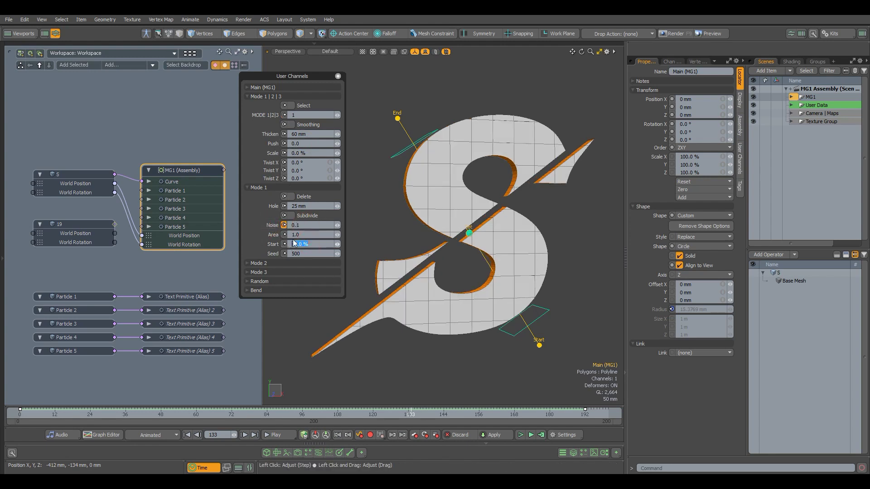
# Scrub the transition to frame 186 and try Mode 1 Area values of 0 and 0.7
pyautogui.click(292, 87)
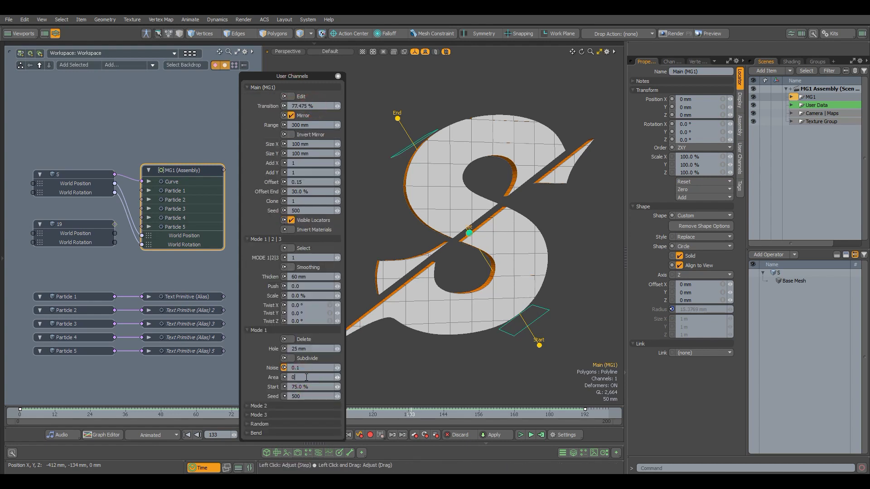
pyautogui.moveTo(429, 414); pyautogui.dragTo(567, 415)
pyautogui.keyDown('alt'); pyautogui.moveTo(492, 252); pyautogui.dragTo(472, 264); pyautogui.keyUp('alt')
pyautogui.write('0')
pyautogui.press('Return')
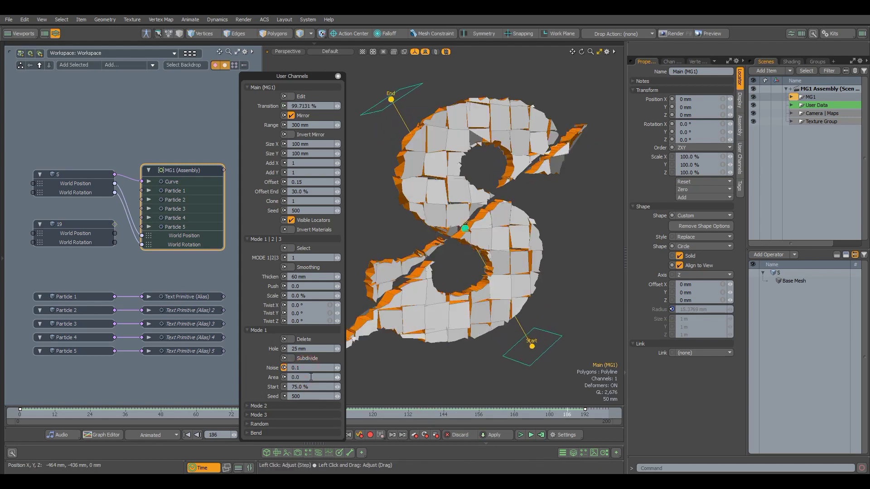
pyautogui.press('Return')
pyautogui.doubleClick(311, 376)
pyautogui.write('0.7')
pyautogui.press('Return')
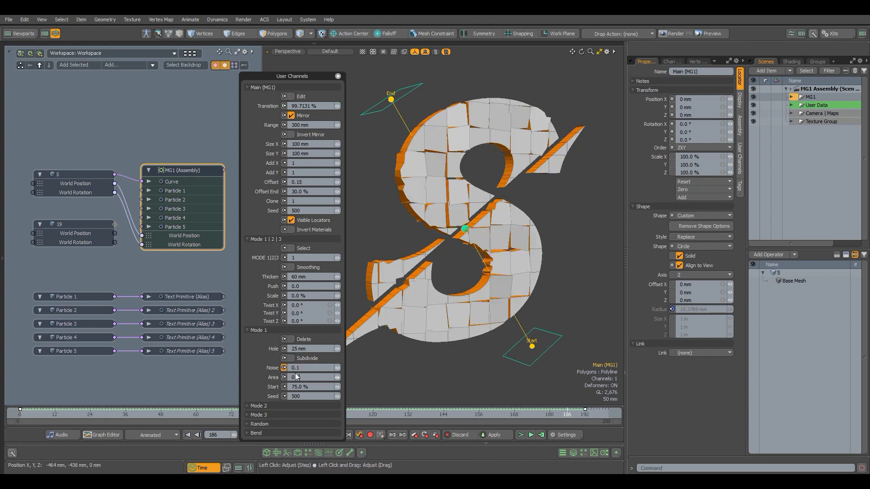
# Try Mode 1 Area values of 1 and 0.95, and settle on 0.925
pyautogui.doubleClick(297, 377)
pyautogui.write('1')
pyautogui.press('Return')
pyautogui.doubleClick(307, 376)
pyautogui.write('0.95')
pyautogui.press('Return')
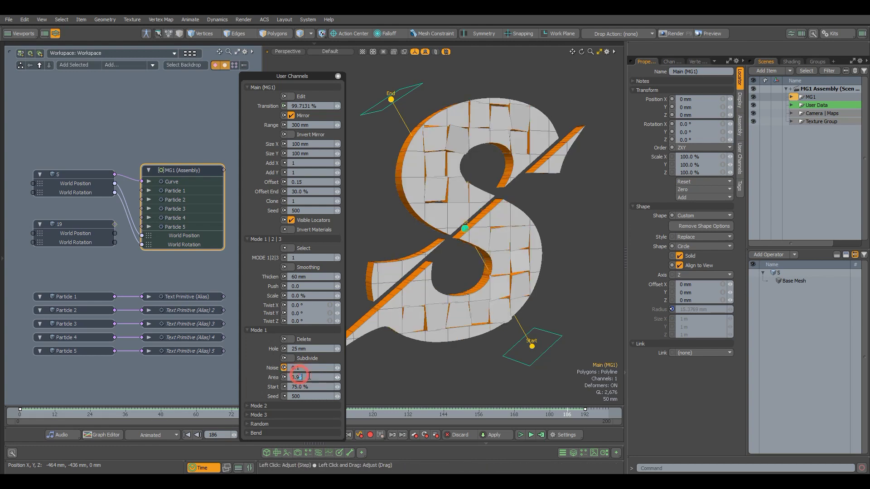
pyautogui.click(310, 375)
pyautogui.write('0.925')
pyautogui.press('Return')
# Move the User Channels window off the mesh and scrub through the noise transition to frame 200
pyautogui.keyDown('alt'); pyautogui.moveTo(471, 289); pyautogui.dragTo(494, 291); pyautogui.keyUp('alt')
pyautogui.moveTo(381, 413); pyautogui.dragTo(609, 414)
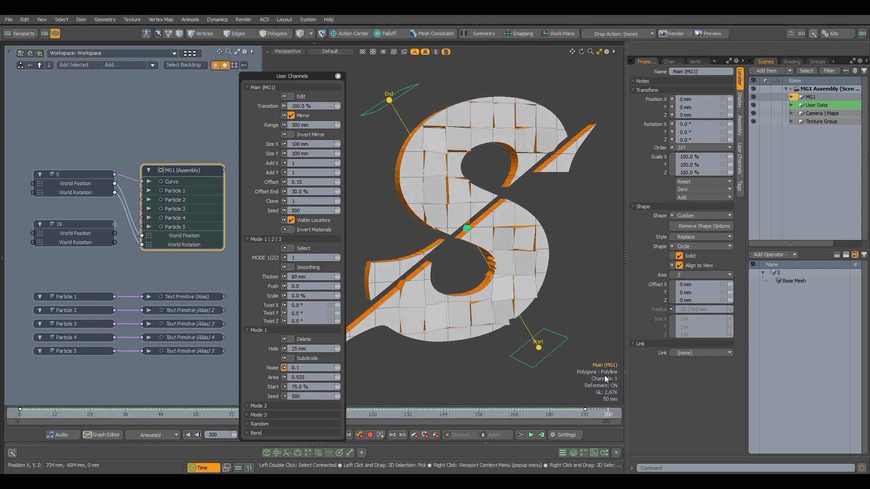
pyautogui.click(312, 87)
pyautogui.moveTo(313, 77); pyautogui.dragTo(260, 76)
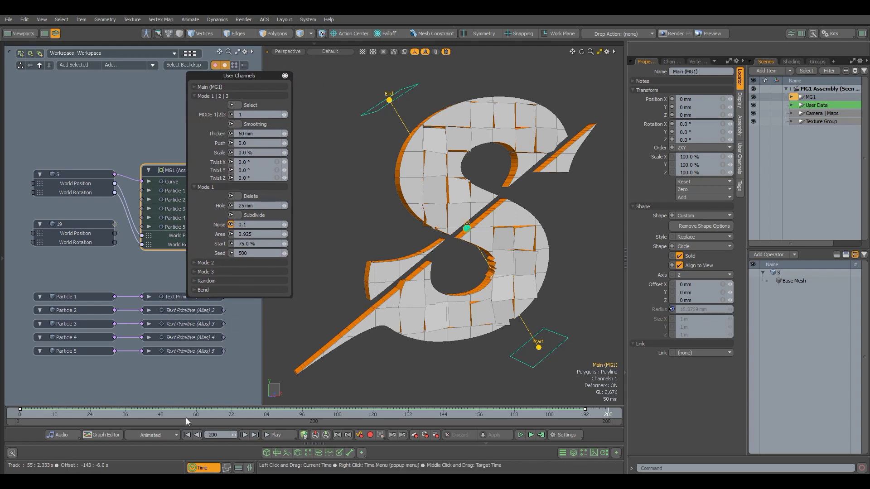
pyautogui.moveTo(187, 414); pyautogui.dragTo(514, 414)
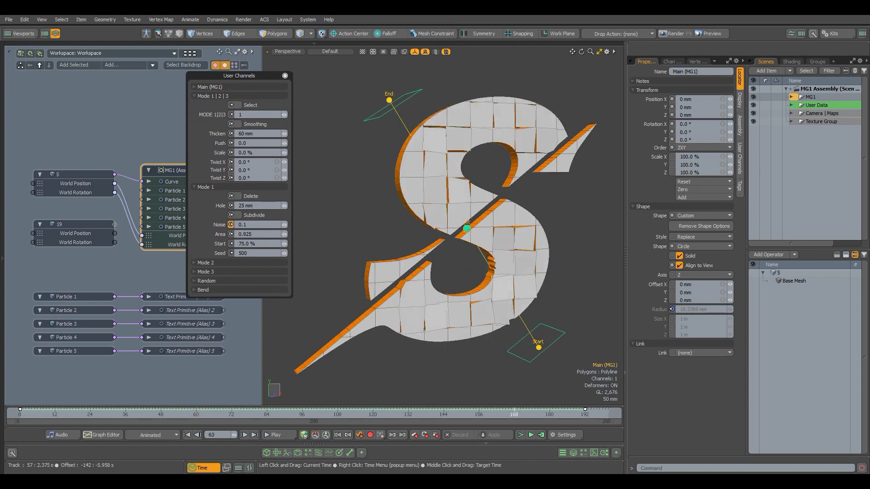
pyautogui.moveTo(605, 415); pyautogui.dragTo(608, 415)
pyautogui.moveTo(550, 270)
pyautogui.keyDown('alt'); pyautogui.mouseDown()
pyautogui.moveTo(543, 277)
pyautogui.moveTo(576, 263)
pyautogui.moveTo(555, 272)
pyautogui.mouseUp(); pyautogui.keyUp('alt')
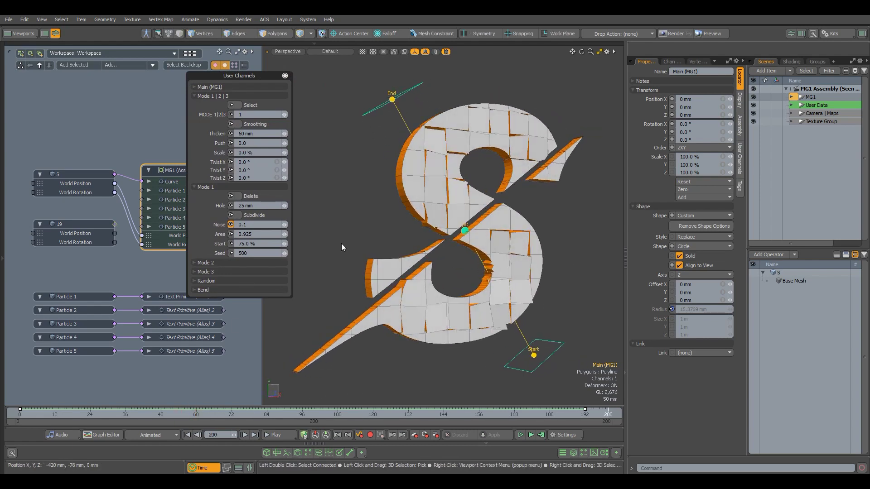
# Raise the Mode 1 Noise to 0.113 and check the transition up to frame 193 in the render preview
pyautogui.click(287, 226)
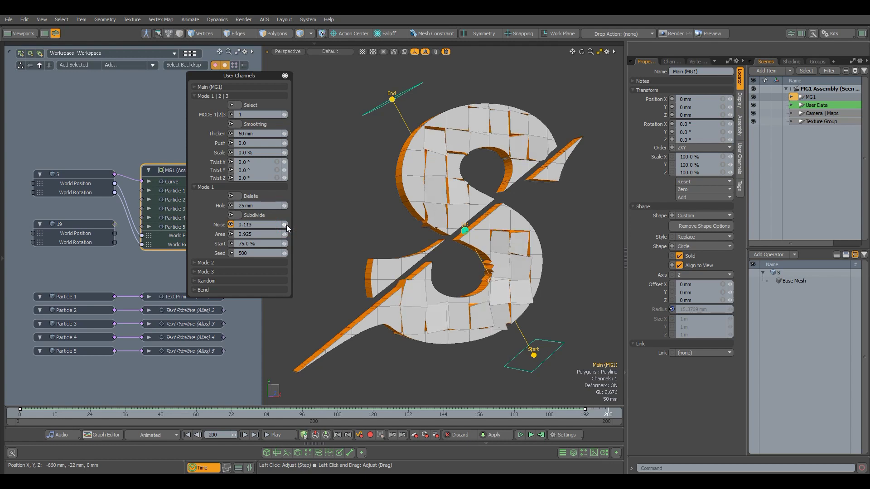
pyautogui.moveTo(390, 412); pyautogui.dragTo(561, 412)
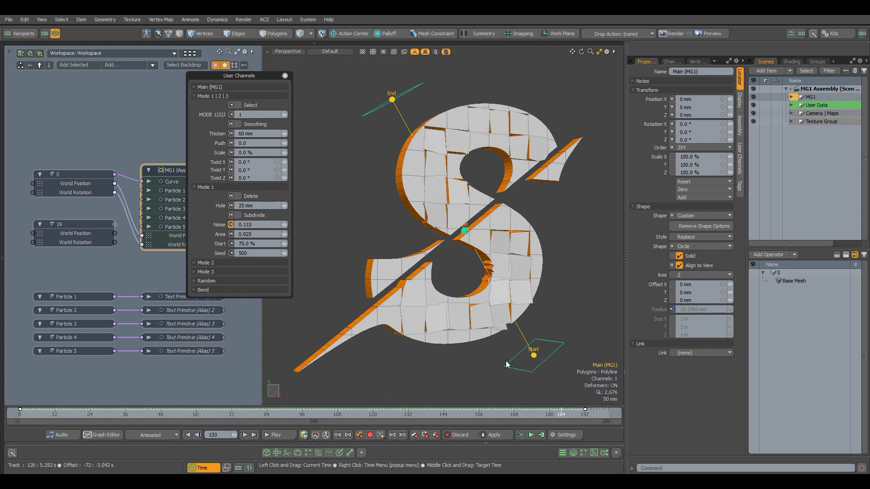
pyautogui.press('F8')
pyautogui.click(412, 246)
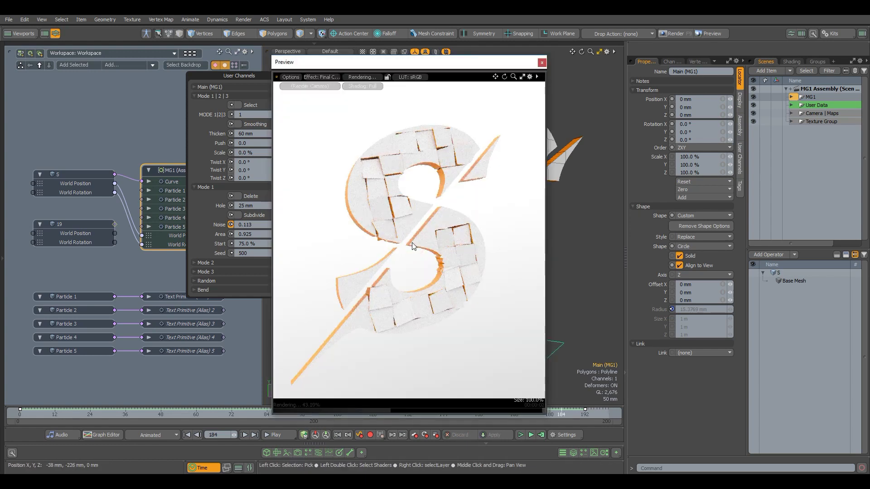
pyautogui.moveTo(406, 62); pyautogui.dragTo(406, 53)
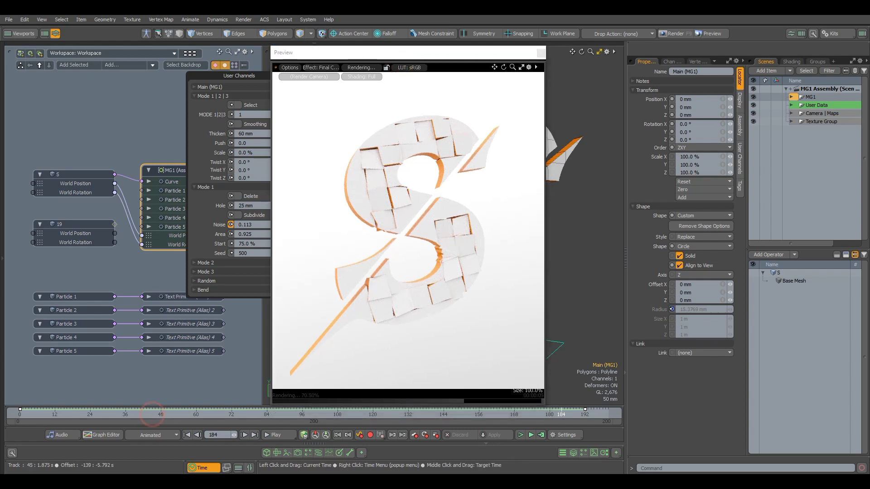
pyautogui.click(186, 417)
pyautogui.moveTo(244, 413); pyautogui.dragTo(514, 414)
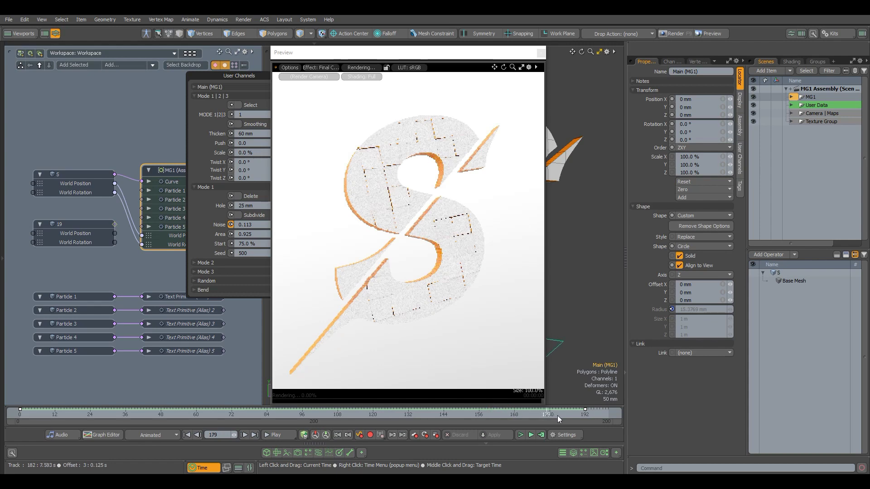
pyautogui.moveTo(569, 414); pyautogui.dragTo(587, 414)
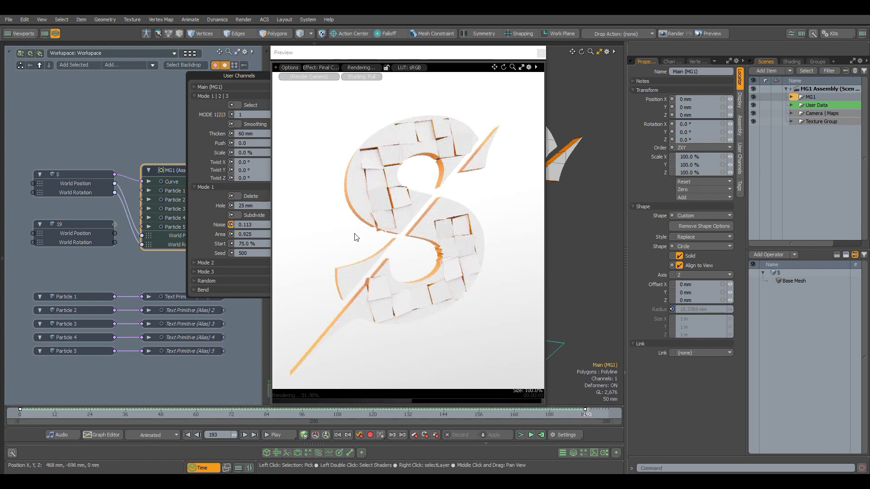
# Show the Main (MG1) channels beside the preview and enable Invert Materials
pyautogui.moveTo(250, 73); pyautogui.dragTo(208, 82)
pyautogui.click(196, 96)
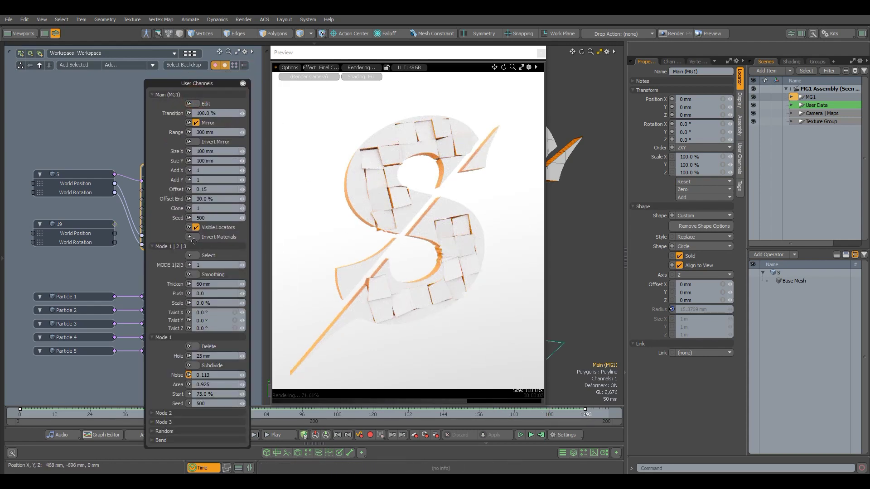
pyautogui.click(196, 237)
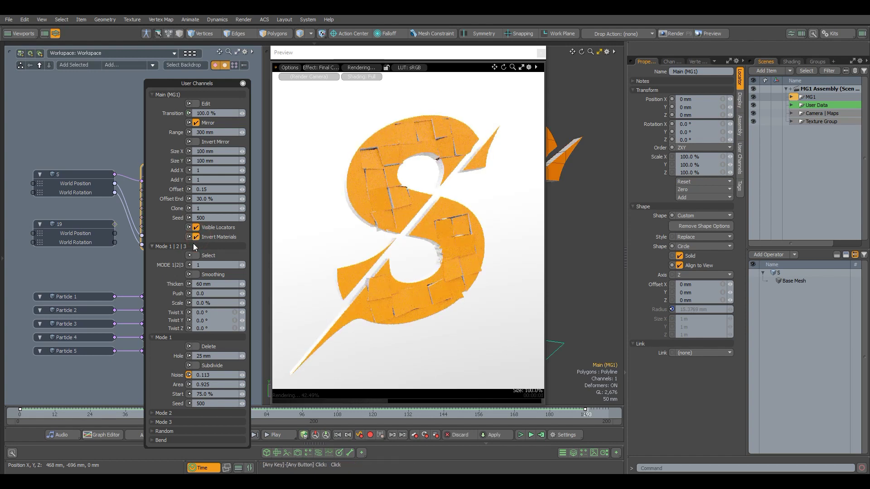
pyautogui.click(193, 246)
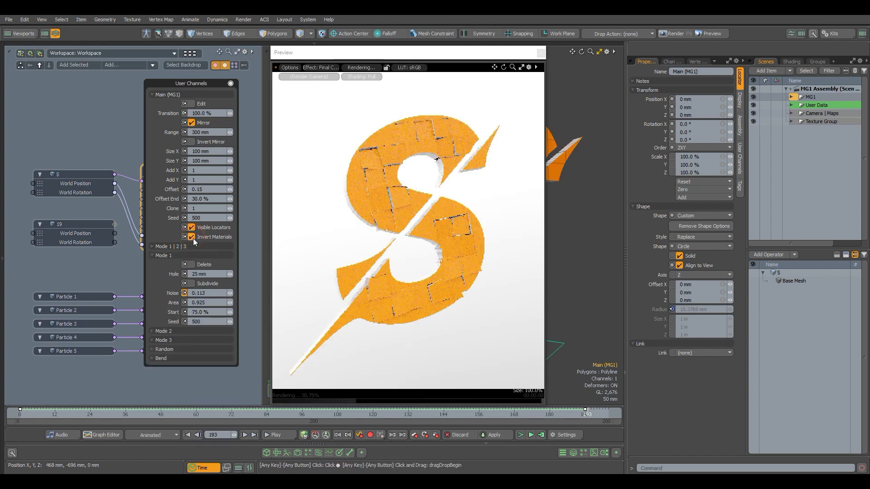
# Expand the MG1 material groups in the Shader Tree and select the mSides material
pyautogui.click(791, 61)
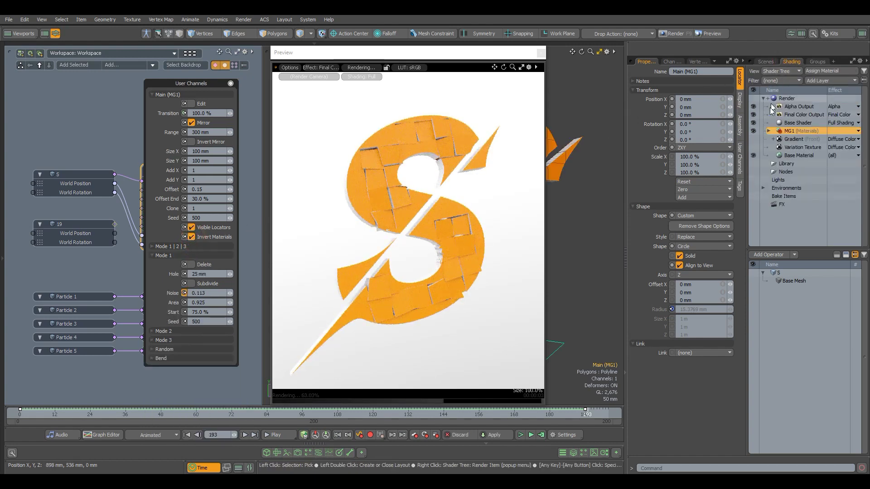
pyautogui.click(769, 131)
pyautogui.click(774, 139)
pyautogui.click(774, 164)
pyautogui.click(801, 180)
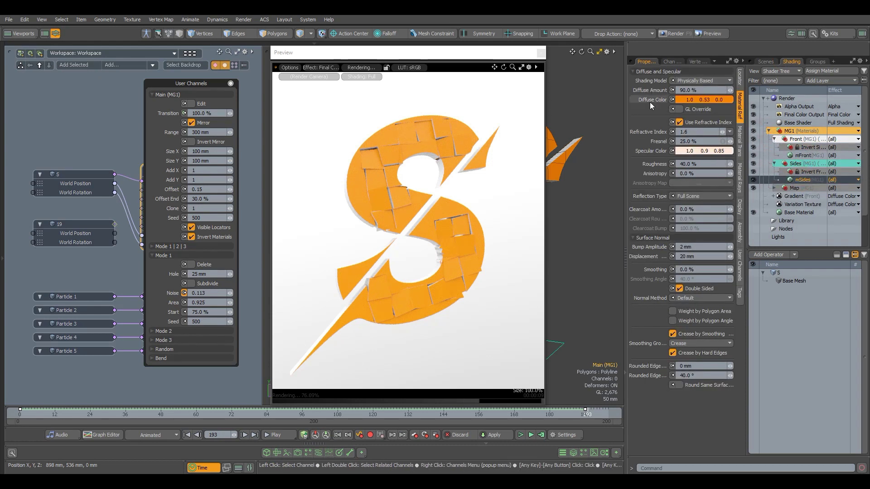
# Try a different diffuse color on the mSides material and a teal one on mFront, and undo the change
pyautogui.click(701, 100)
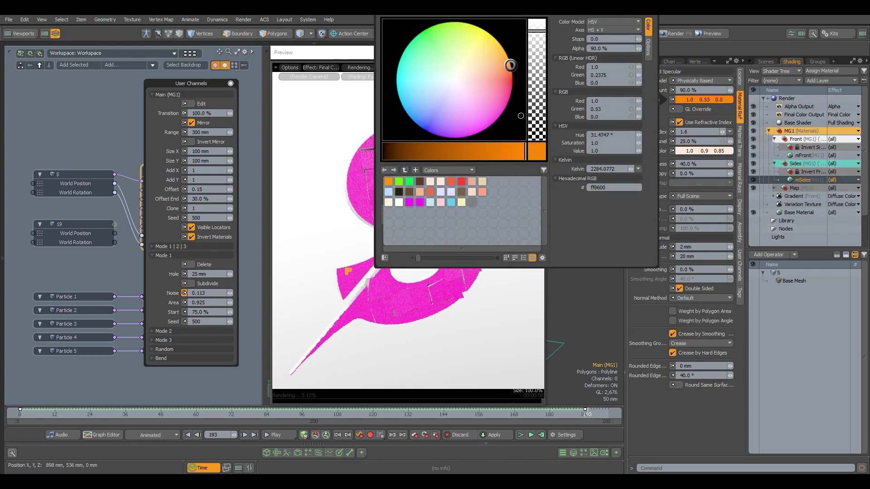
pyautogui.click(802, 155)
pyautogui.click(701, 100)
pyautogui.click(405, 66)
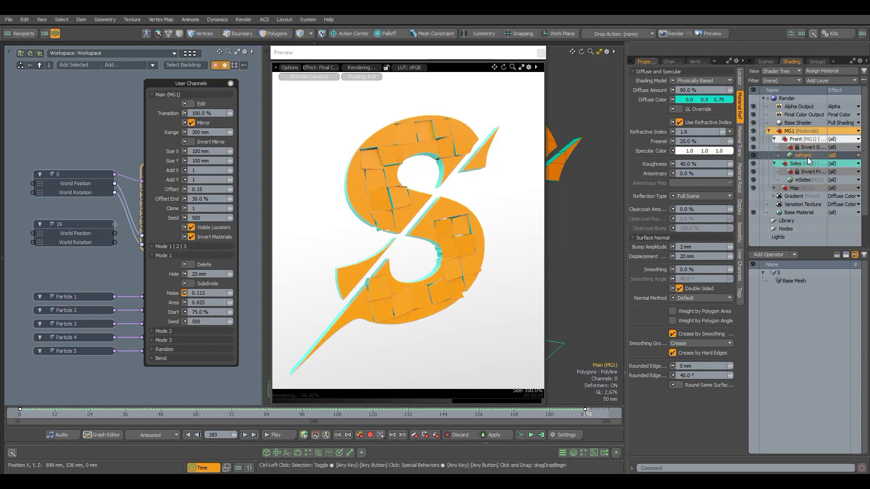
pyautogui.hotkey('ctrl', 'z')
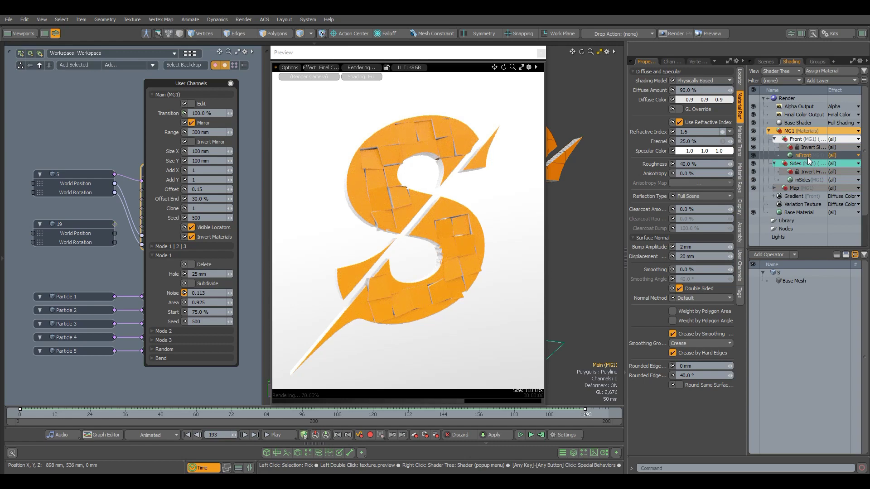
# Place the Variation Texture above mFront, enabled with Mesh Part as its source, and turn off Invert Materials
pyautogui.click(797, 205)
pyautogui.moveTo(801, 155); pyautogui.dragTo(800, 154)
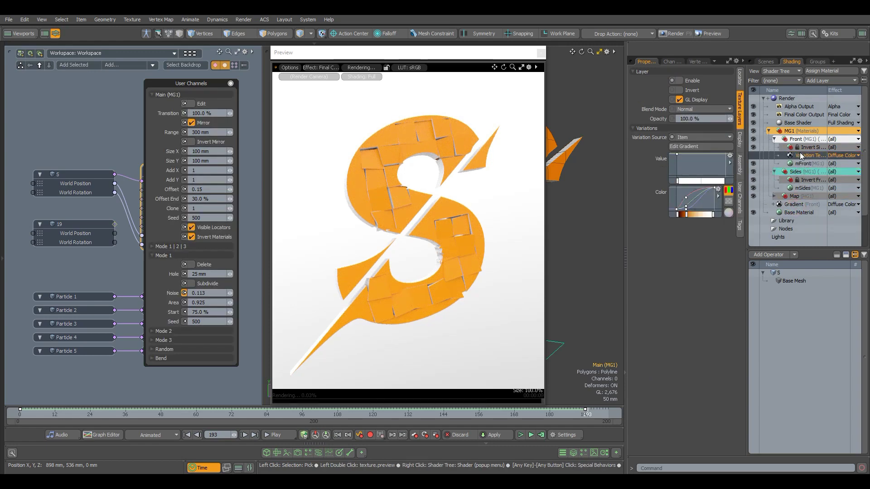
pyautogui.click(225, 238)
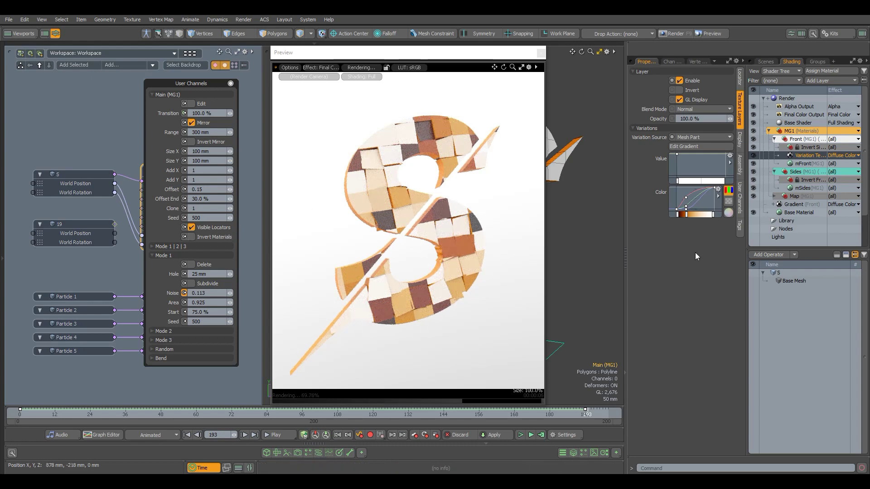
pyautogui.click(707, 204)
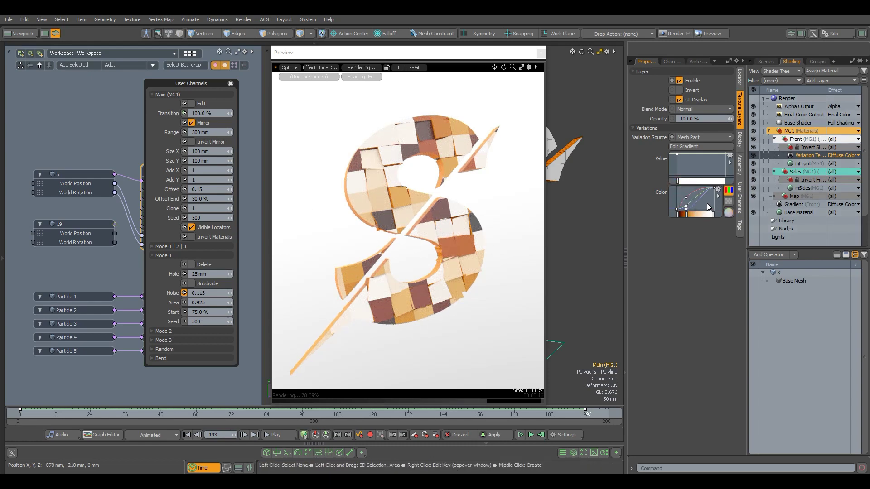
# Close the render preview, reset the Mode 1 Noise to 0.0 and switch MODE 1|2|3 to 2
pyautogui.click(541, 53)
pyautogui.moveTo(446, 211)
pyautogui.keyDown('alt'); pyautogui.mouseDown()
pyautogui.moveTo(456, 211)
pyautogui.moveTo(442, 219)
pyautogui.mouseUp(); pyautogui.keyUp('alt')
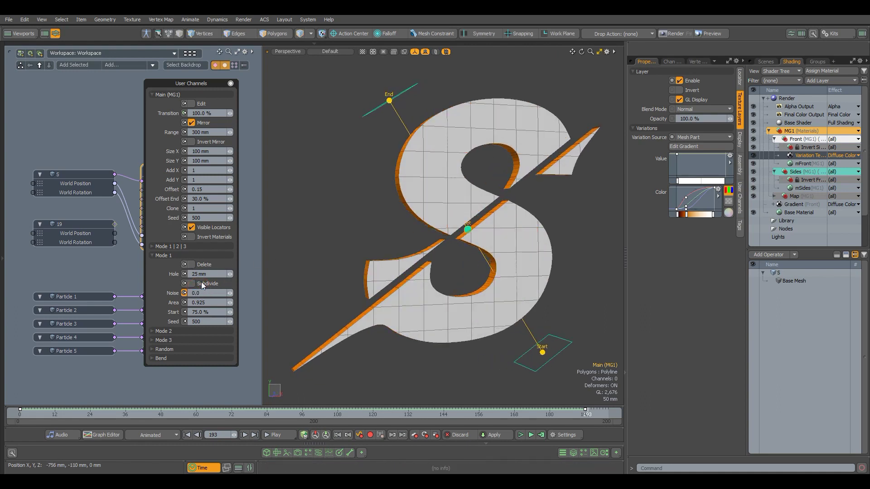
pyautogui.click(185, 256)
pyautogui.click(186, 245)
pyautogui.click(244, 266)
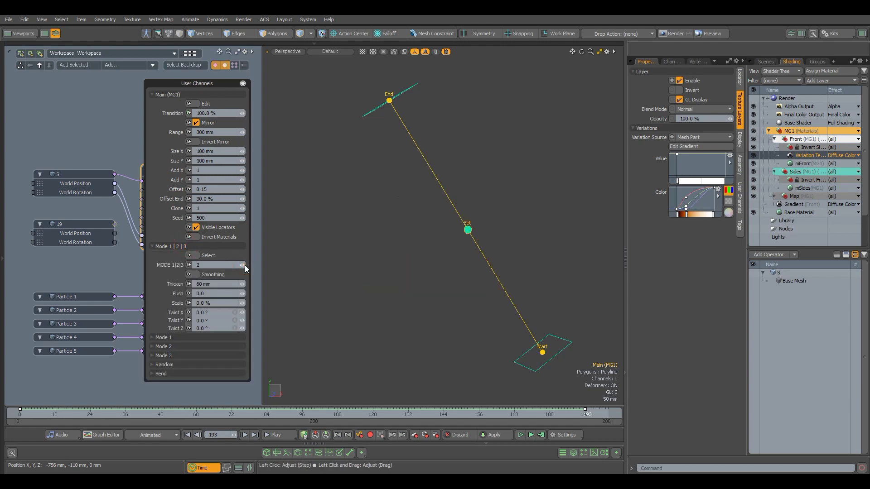
# Expand the Mode 2 settings, try Resolution values of 12, 9 and 10, and settle on 16
pyautogui.click(163, 94)
pyautogui.click(168, 204)
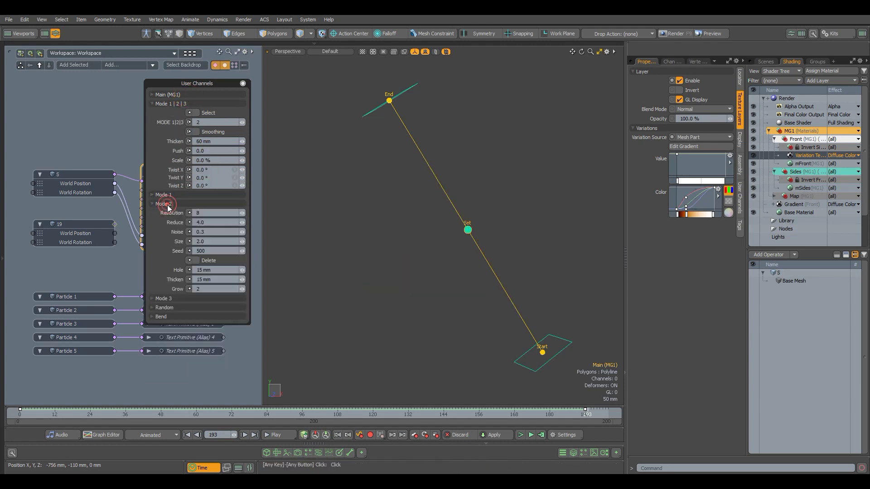
pyautogui.click(200, 213)
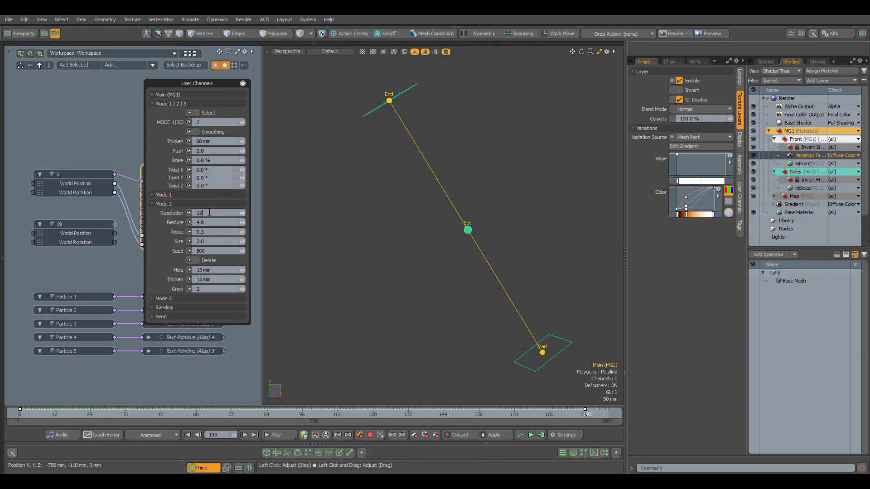
pyautogui.write('11')
pyautogui.press('Return')
pyautogui.click(216, 213)
pyautogui.write('9')
pyautogui.press('Return')
pyautogui.click(219, 214)
pyautogui.write('10')
pyautogui.press('Return')
pyautogui.click(208, 213)
pyautogui.write('16')
pyautogui.press('Return')
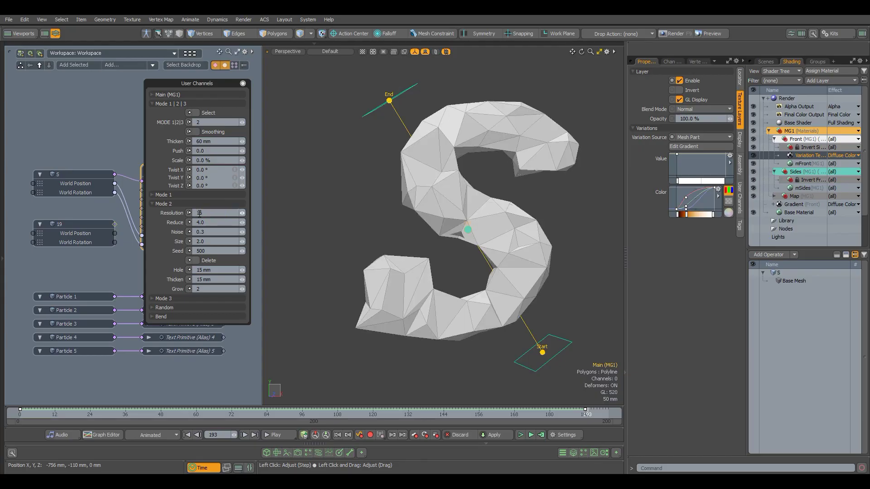
# Scrub the Mode 2 mesh to frame 172 and examine it in the render preview
pyautogui.moveTo(28, 421); pyautogui.dragTo(434, 414)
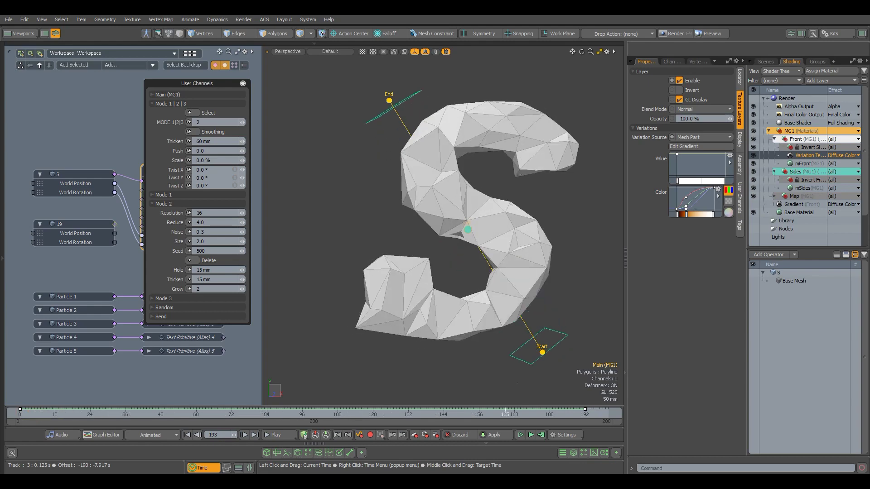
pyautogui.moveTo(505, 413); pyautogui.dragTo(526, 414)
pyautogui.press('F8')
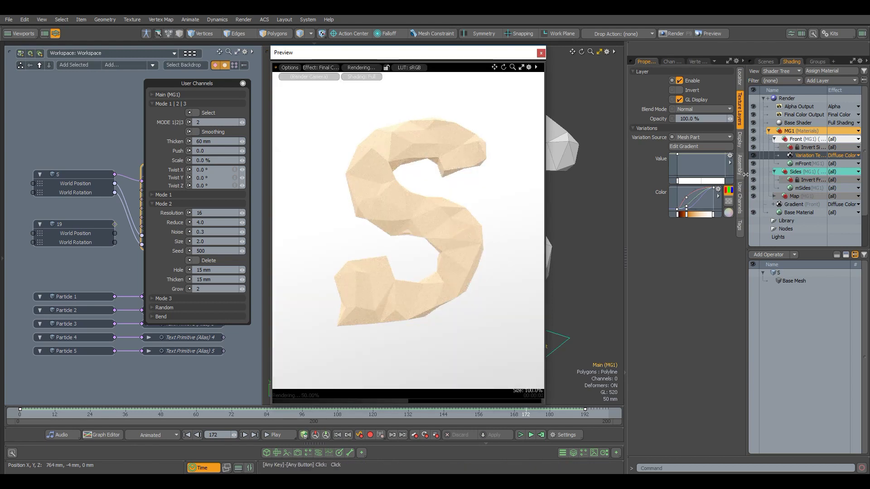
# Disable the Variation Texture, put the enabled Gradient above it in the Front group, and test Invert Materials
pyautogui.click(752, 155)
pyautogui.click(168, 94)
pyautogui.click(204, 237)
pyautogui.click(204, 237)
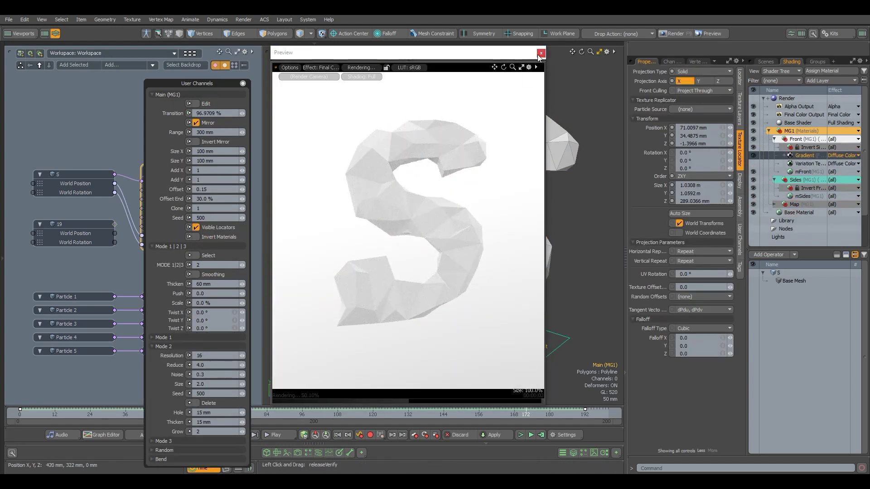
# Close the render preview and set the Mode 2 Reduce to 2
pyautogui.click(540, 53)
pyautogui.click(222, 94)
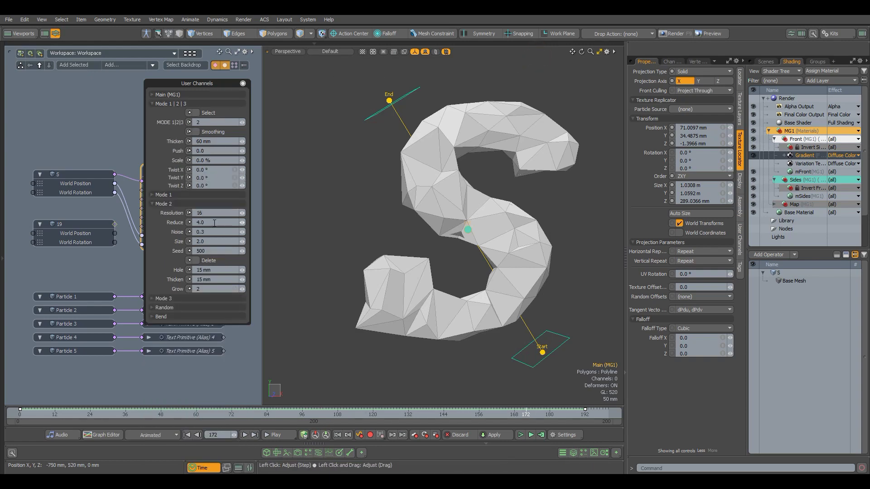
pyautogui.write('2')
pyautogui.press('Return')
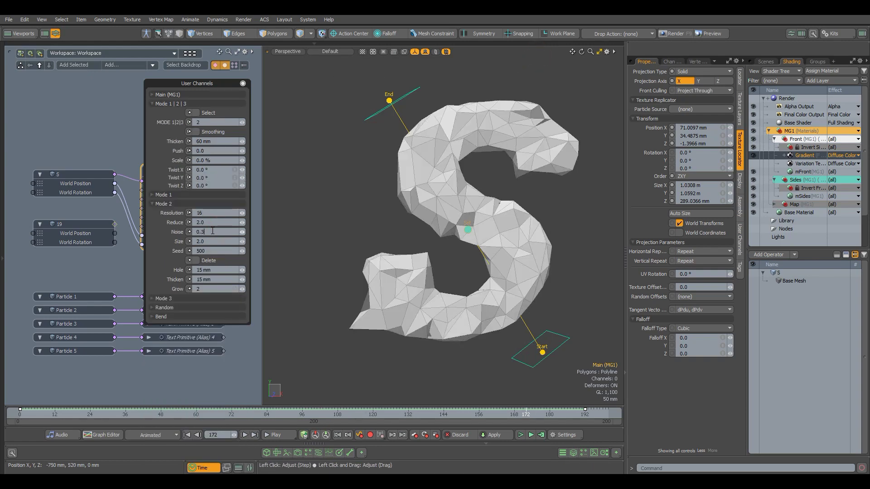
# Set the Mode 2 Reduce to 0 and enable Smoothing
pyautogui.write('0')
pyautogui.press('Return')
pyautogui.click(196, 131)
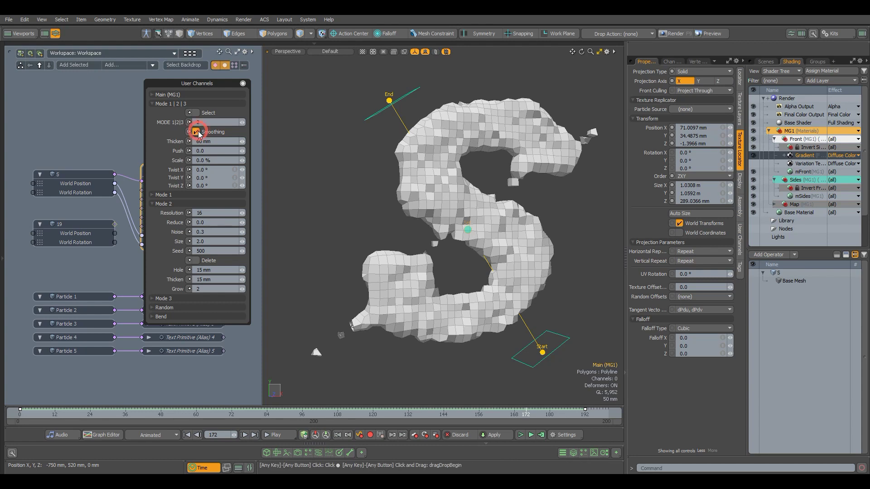
# Try a Mode 2 Noise of 0.5, settle on 0.35, and check the transition by scrubbing to frame 69
pyautogui.click(209, 236)
pyautogui.write('0.5')
pyautogui.press('Return')
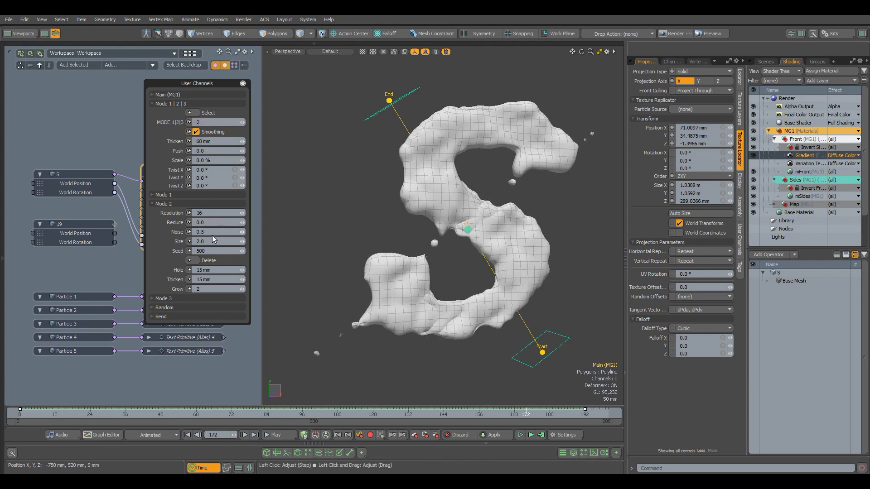
pyautogui.write('0.35')
pyautogui.press('Return')
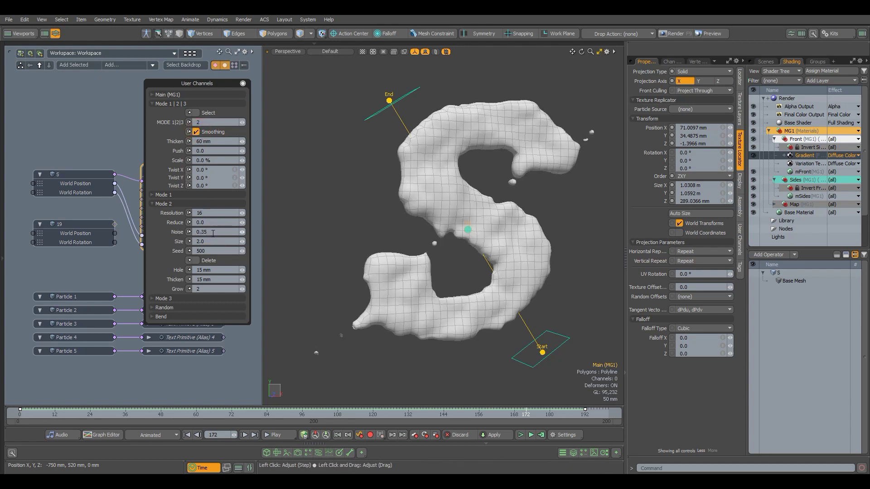
pyautogui.moveTo(51, 414); pyautogui.dragTo(396, 412)
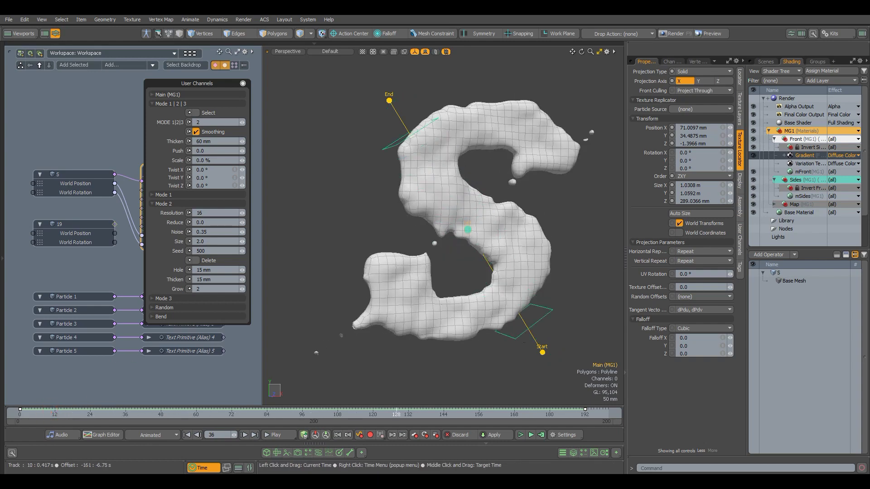
pyautogui.click(280, 435)
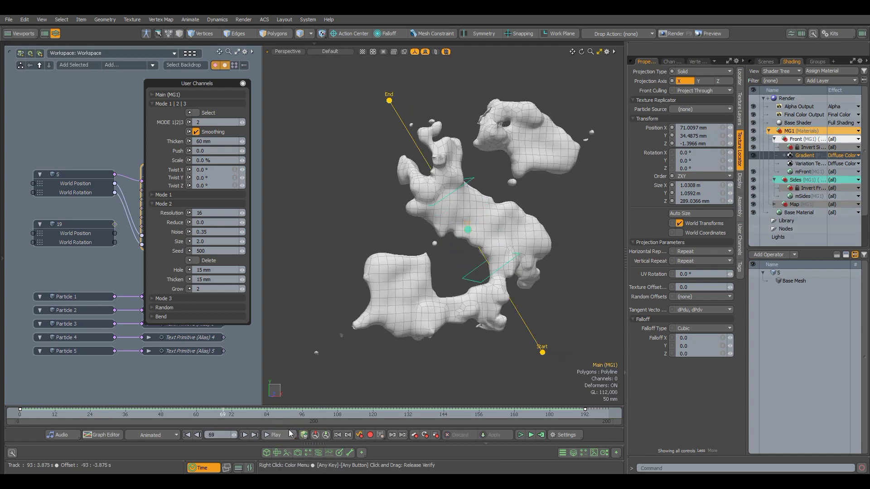
# Raise the Mode 2 Resolution to 18 and play the transition
pyautogui.click(289, 432)
pyautogui.write('8')
pyautogui.press('Return')
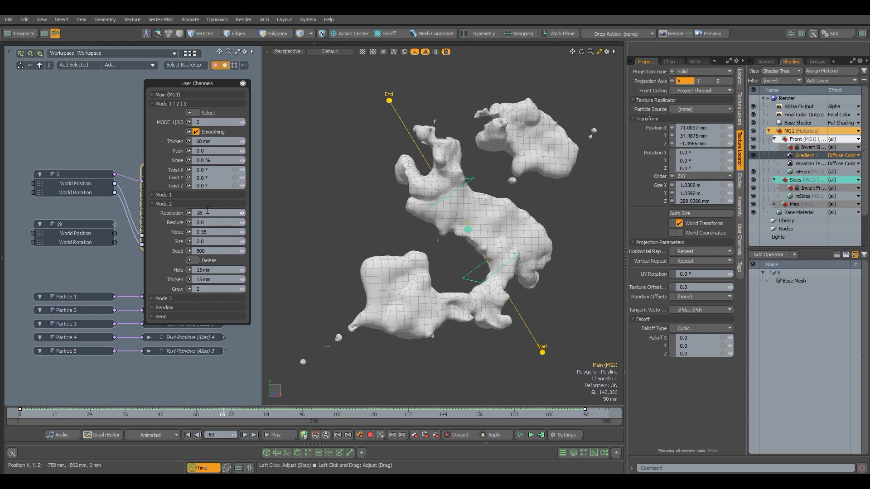
pyautogui.click(120, 415)
pyautogui.click(275, 435)
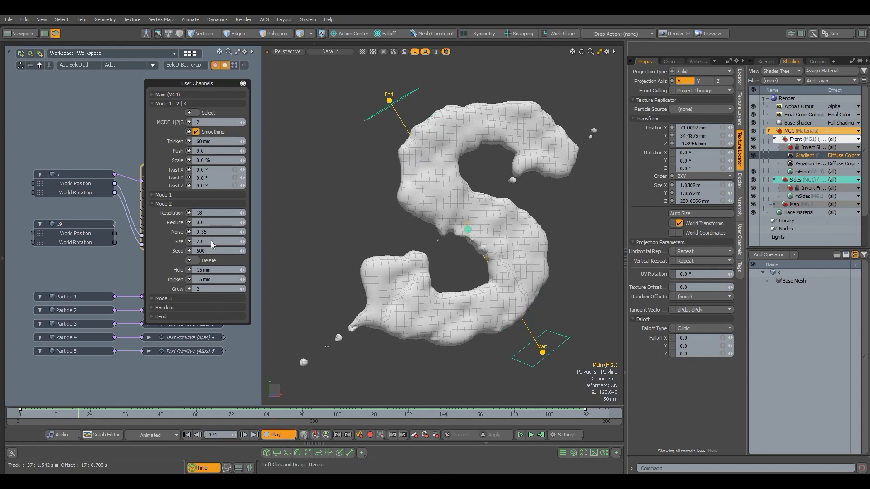
# Set the Mode 2 Noise to 0.4 during playback, stop the animation, and scrub to frame 74
pyautogui.moveTo(216, 232); pyautogui.dragTo(180, 231)
pyautogui.write('0.4')
pyautogui.press('Return')
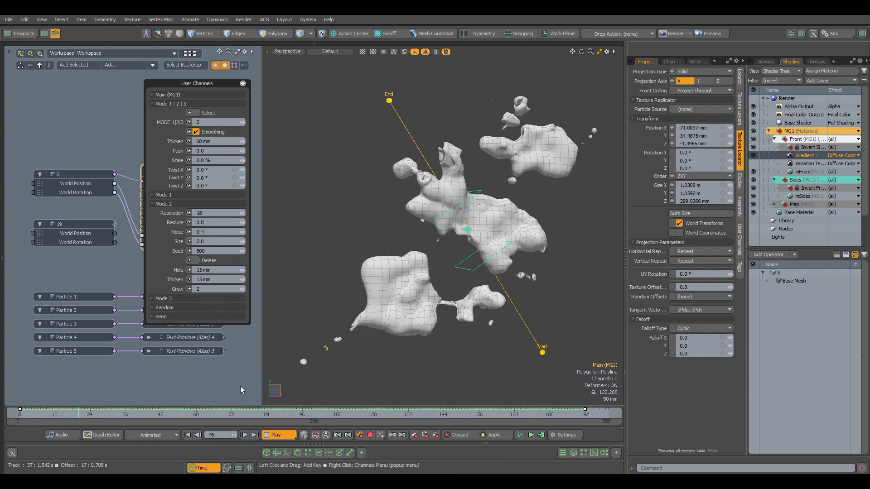
pyautogui.click(271, 434)
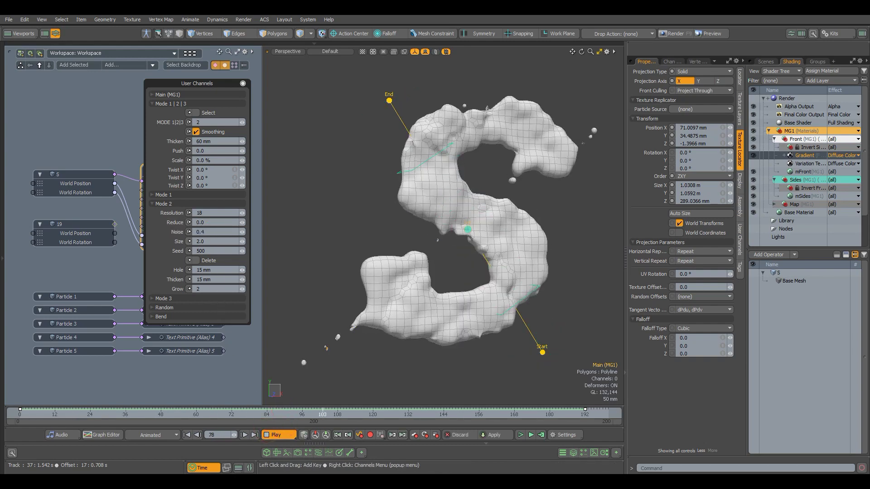
pyautogui.moveTo(200, 412); pyautogui.dragTo(229, 415)
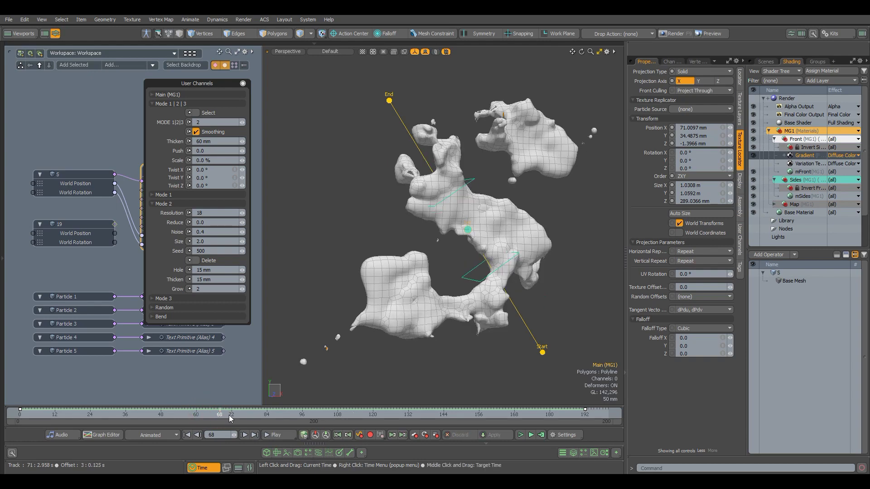
pyautogui.click(229, 415)
pyautogui.click(237, 414)
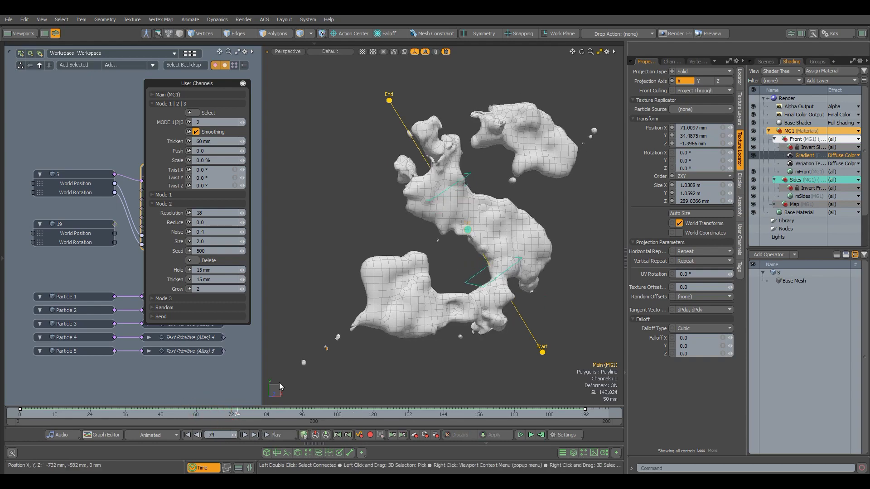
# Examine the smoothed Mode 2 mesh in the render preview at several frames up to 112, and close the preview
pyautogui.press('F8')
pyautogui.click(405, 237)
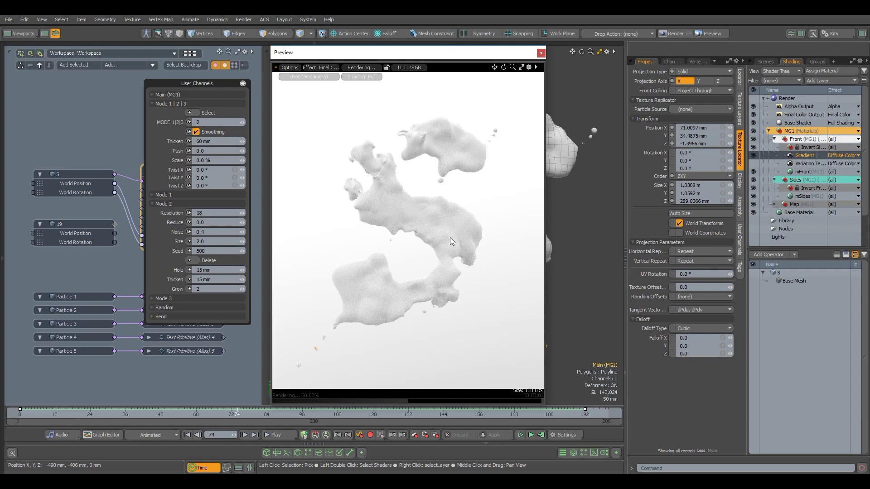
pyautogui.click(164, 414)
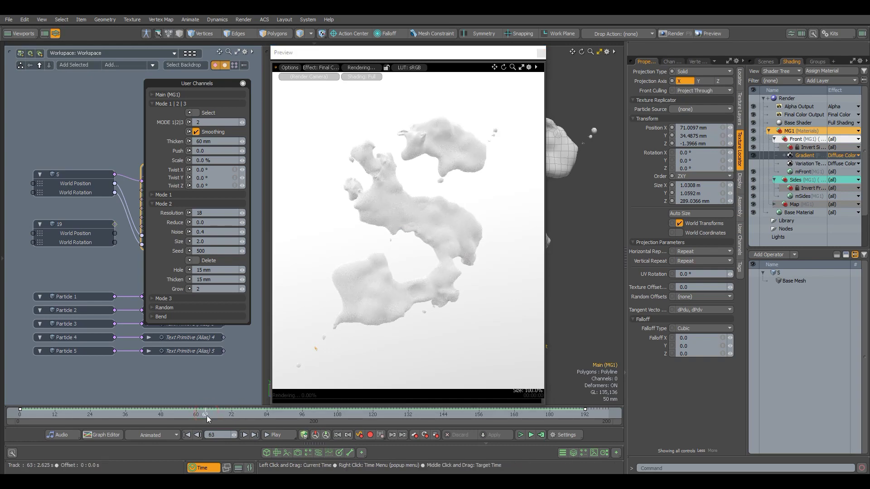
pyautogui.click(322, 414)
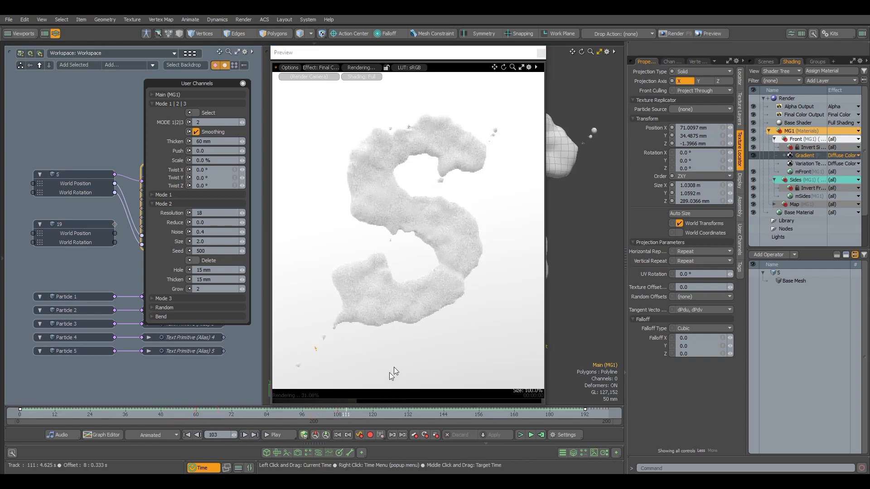
pyautogui.click(348, 414)
pyautogui.click(541, 52)
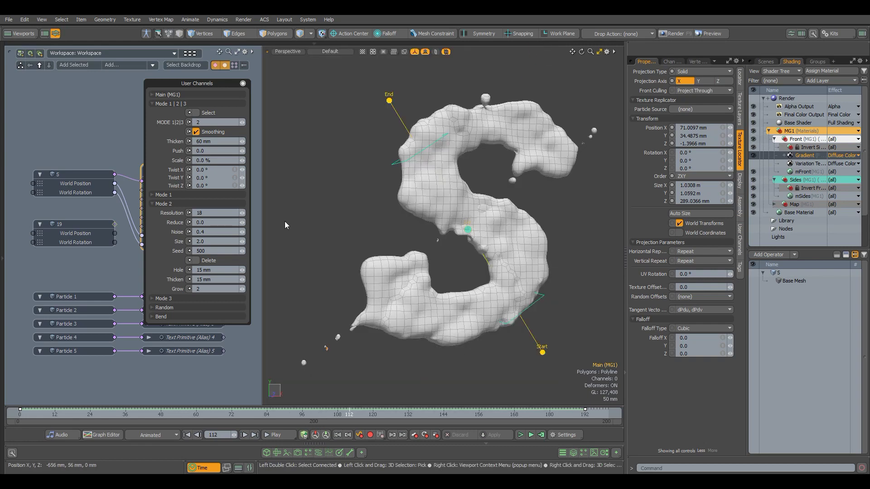
# Test Mode 2 Seed values such as 502, compare the shape at frame 57, and return the Seed to 500
pyautogui.click(243, 251)
pyautogui.click(244, 251)
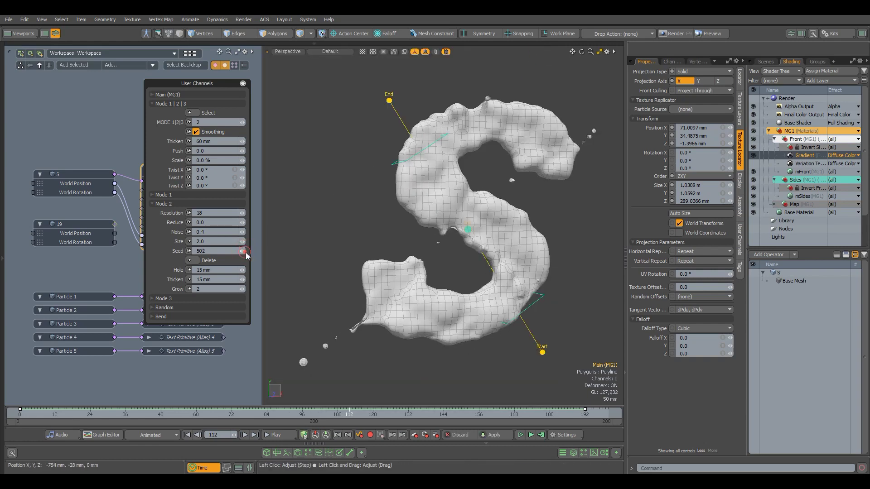
pyautogui.click(243, 251)
pyautogui.click(190, 414)
pyautogui.click(241, 250)
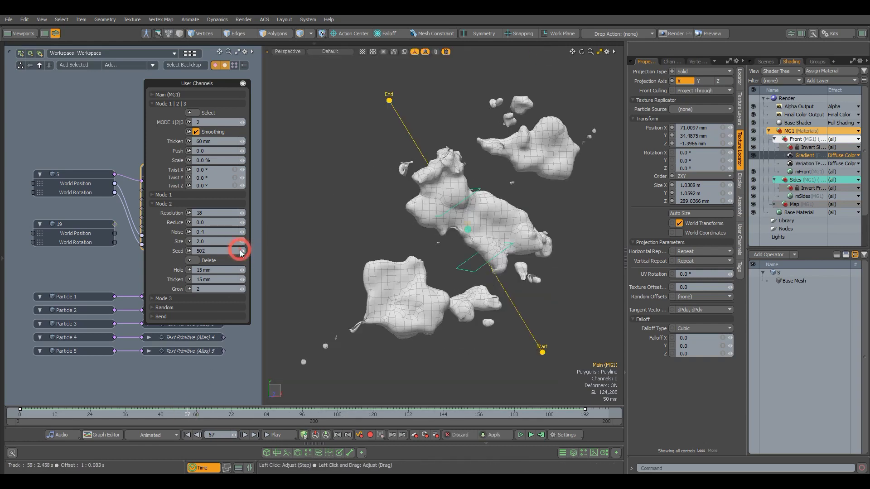
pyautogui.click(241, 251)
pyautogui.click(240, 251)
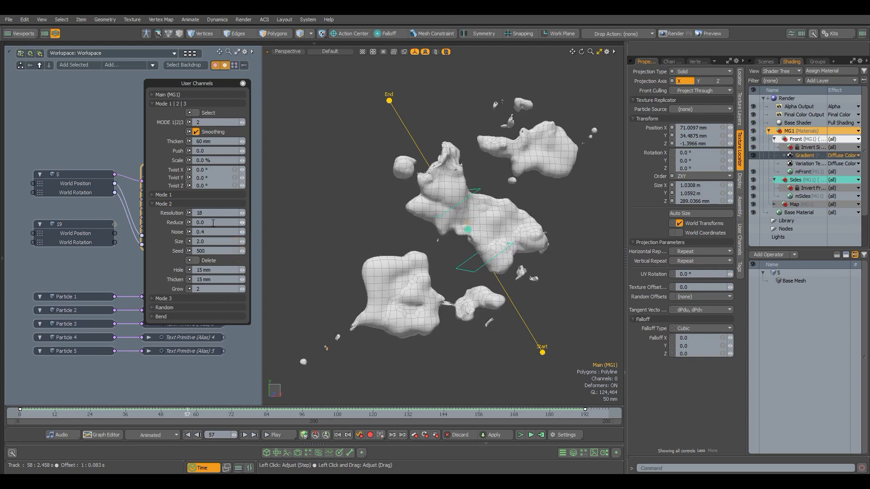
# Set the Mode 2 Reduce to 2 and Resolution to 24 after trying 20, and scrub to frame 106
pyautogui.write('2')
pyautogui.press('Return')
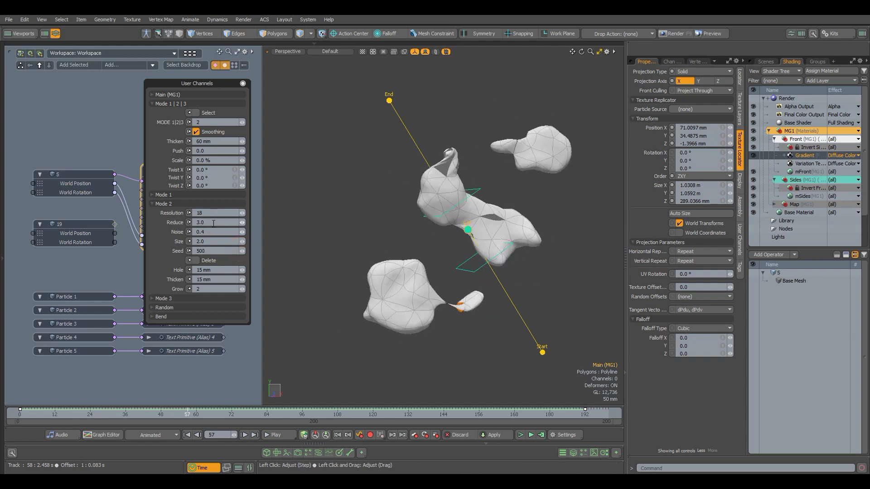
pyautogui.click(207, 214)
pyautogui.write('20')
pyautogui.press('Return')
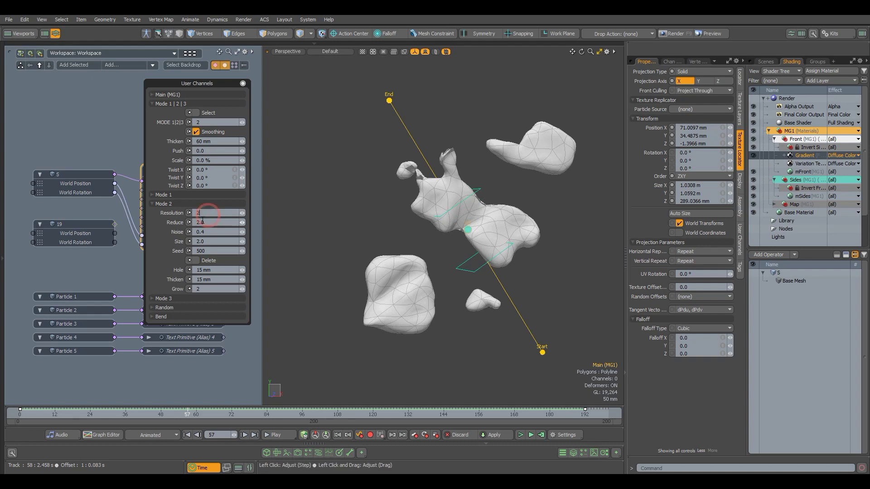
pyautogui.write('4')
pyautogui.press('Return')
pyautogui.moveTo(143, 411); pyautogui.dragTo(331, 412)
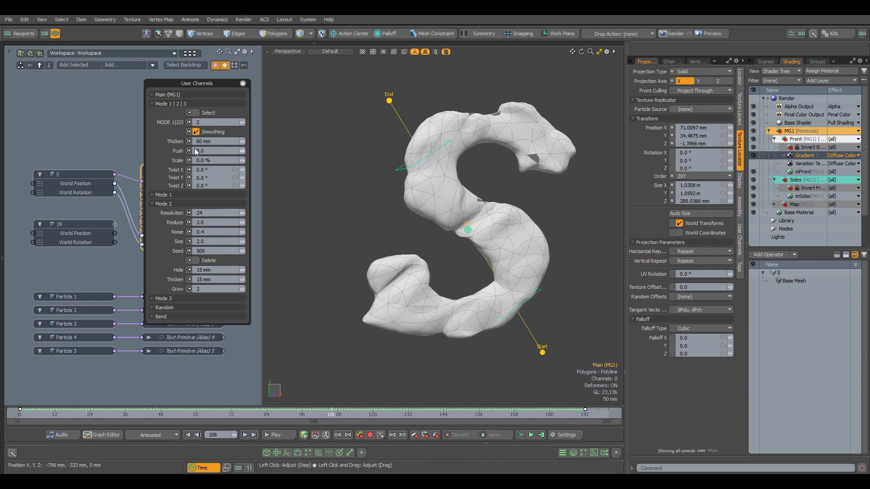
# Disable Smoothing and set the Mode 2 Resolution to 16 and Reduce to 4
pyautogui.click(196, 132)
pyautogui.click(202, 213)
pyautogui.write('16')
pyautogui.press('Return')
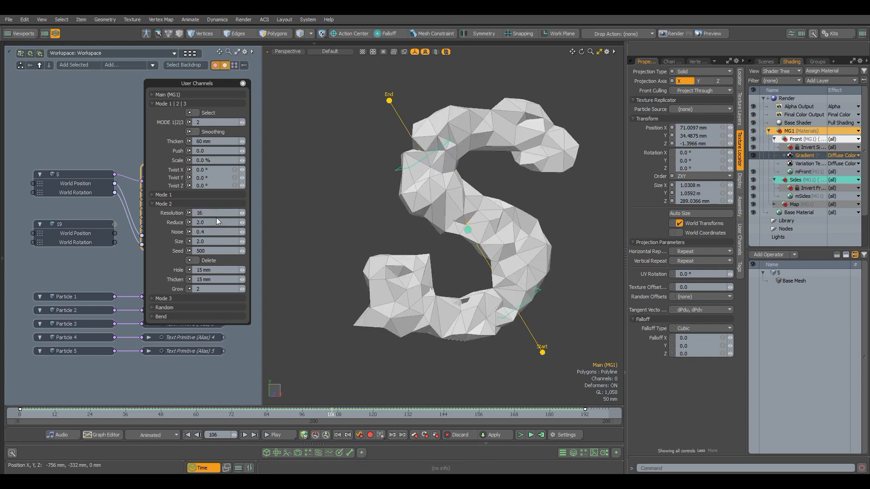
pyautogui.click(217, 223)
pyautogui.write('4')
pyautogui.press('Return')
# Test the Mode 2 Noise at 0, set it to 0.35 and the Size to 1.75, and scrub to frame 82
pyautogui.click(214, 230)
pyautogui.write('0')
pyautogui.press('Return')
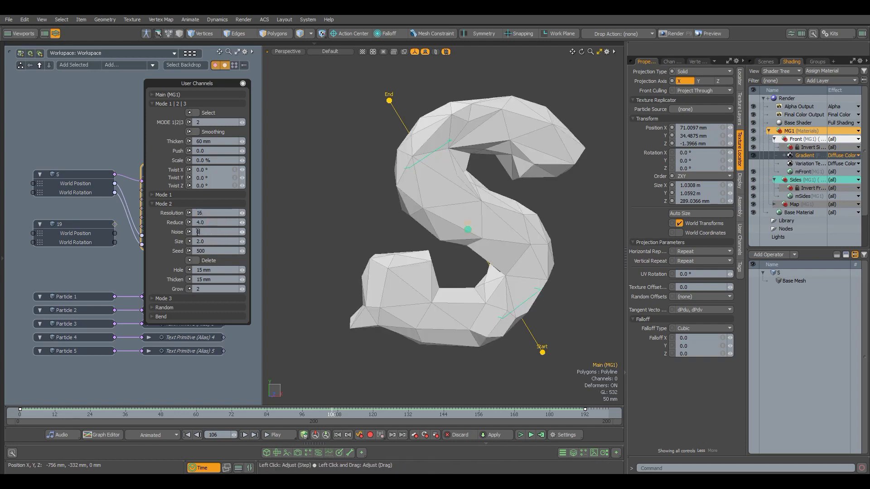
pyautogui.click(214, 229)
pyautogui.write('0.535')
pyautogui.press('Return')
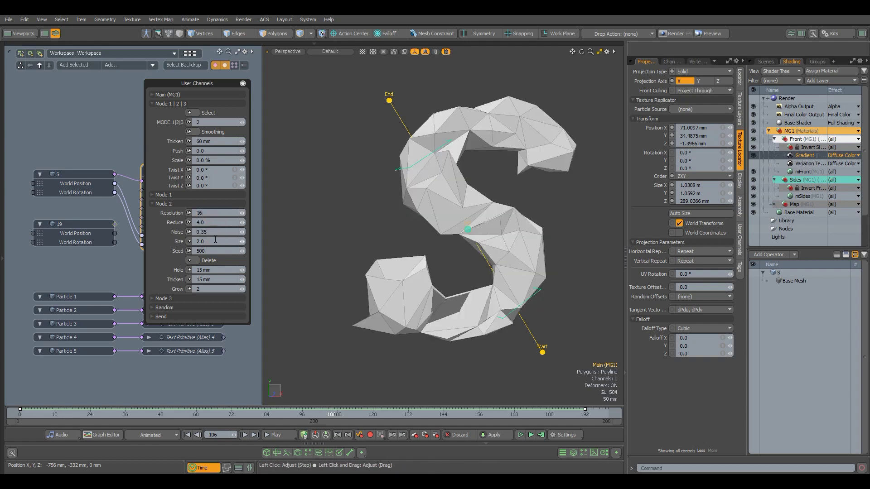
pyautogui.moveTo(215, 241); pyautogui.dragTo(242, 252)
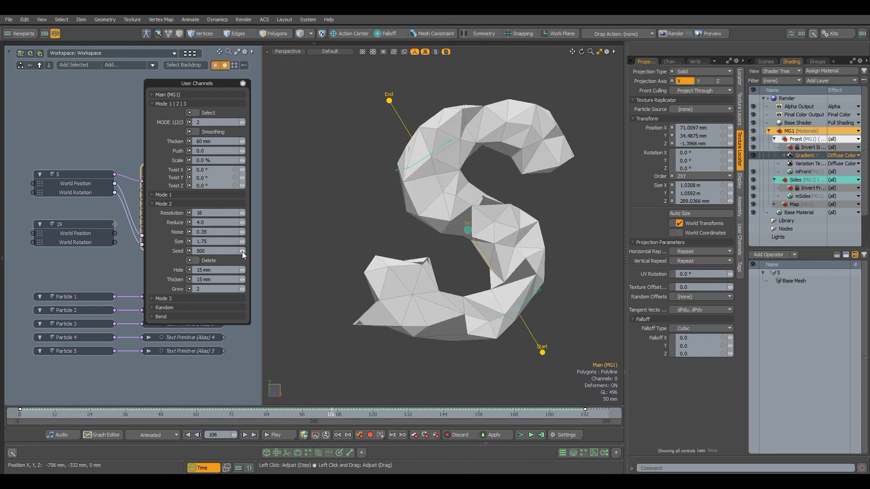
pyautogui.moveTo(55, 414); pyautogui.dragTo(260, 414)
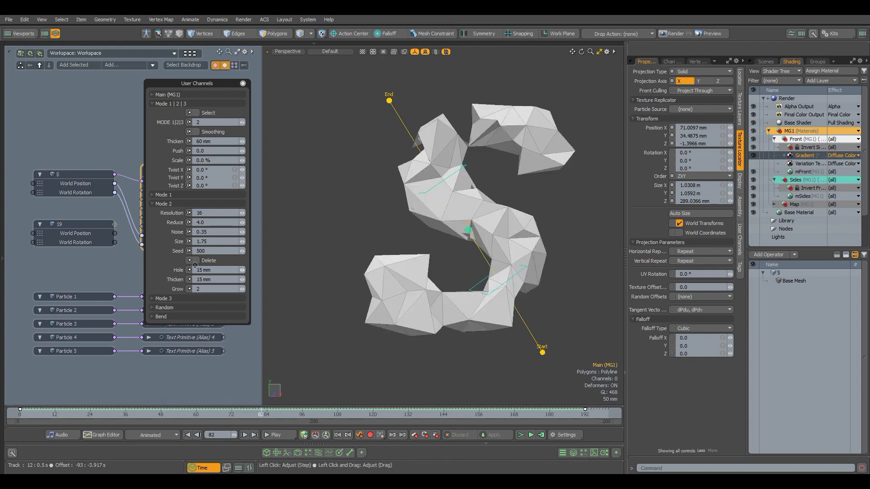
# Enable Delete in Mode 2, reduce the Hole to 2 mm, and scrub the transition to frame 93
pyautogui.click(196, 260)
pyautogui.moveTo(422, 220)
pyautogui.keyDown('ctrl'); pyautogui.keyDown('alt'); pyautogui.mouseDown()
pyautogui.moveTo(413, 220)
pyautogui.moveTo(435, 218)
pyautogui.mouseUp(); pyautogui.keyUp('alt'); pyautogui.keyUp('ctrl')
pyautogui.moveTo(261, 413); pyautogui.dragTo(219, 413)
pyautogui.click(231, 271)
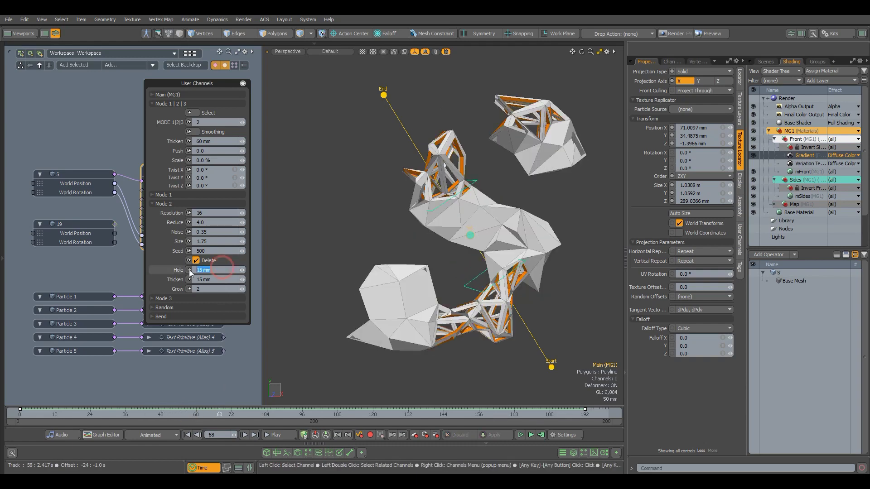
pyautogui.write('10')
pyautogui.press('Return')
pyautogui.moveTo(234, 272); pyautogui.dragTo(223, 270)
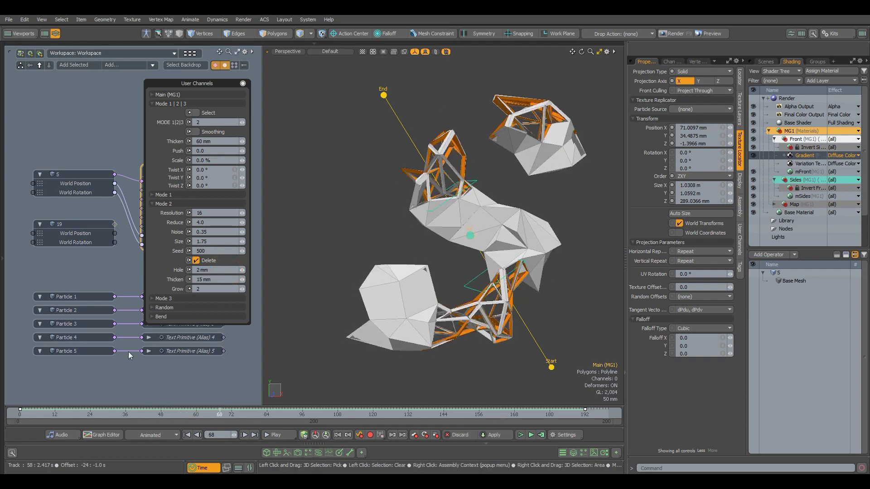
pyautogui.click(283, 436)
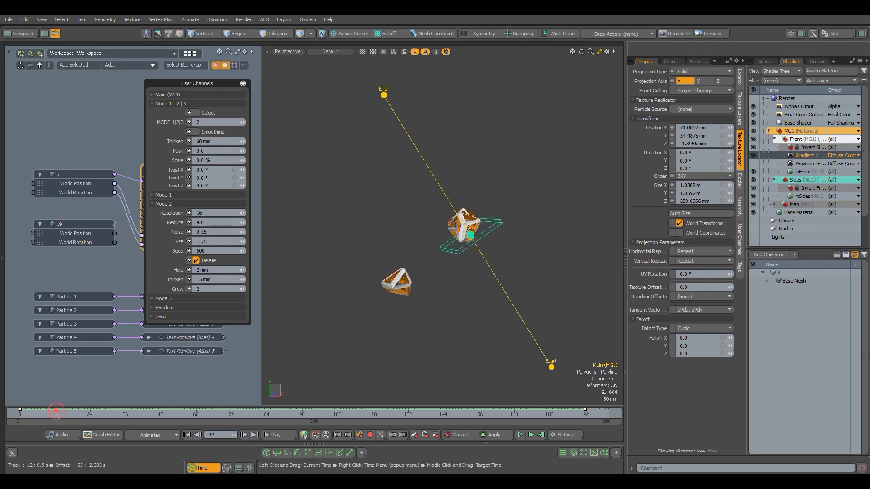
pyautogui.click(283, 436)
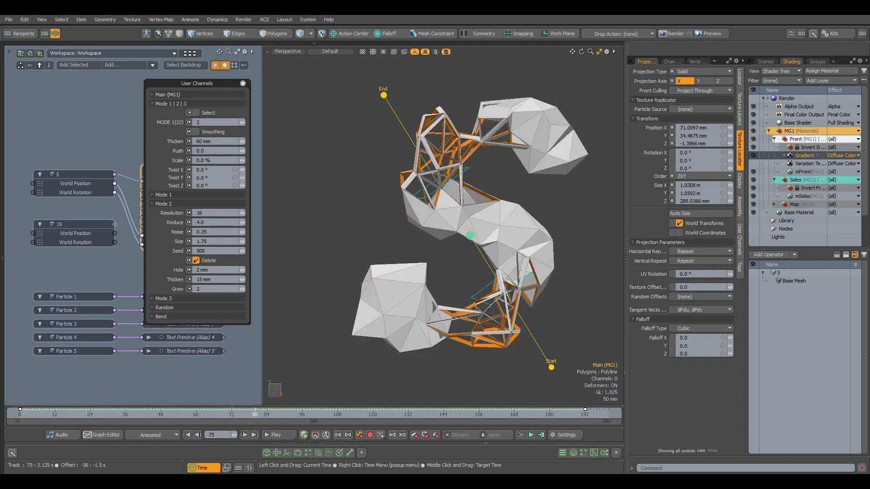
pyautogui.click(294, 413)
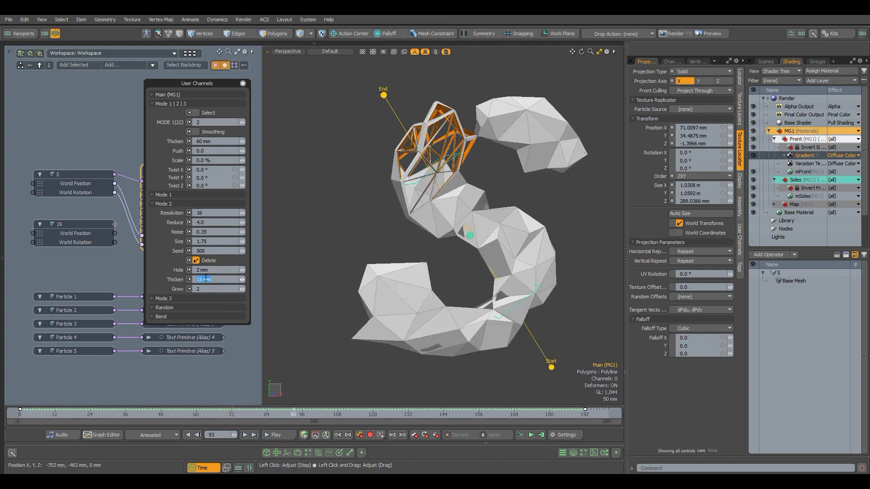
# Try a Mode 2 Thicken of 10 mm, set Thicken and Hole to 5 mm and Grow to 3, and check frame 64
pyautogui.write('10')
pyautogui.press('Return')
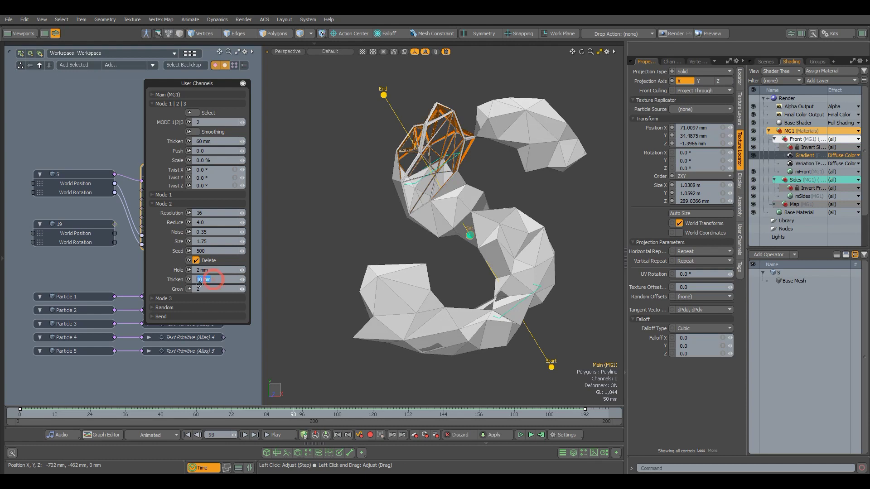
pyautogui.write('5')
pyautogui.press('Return')
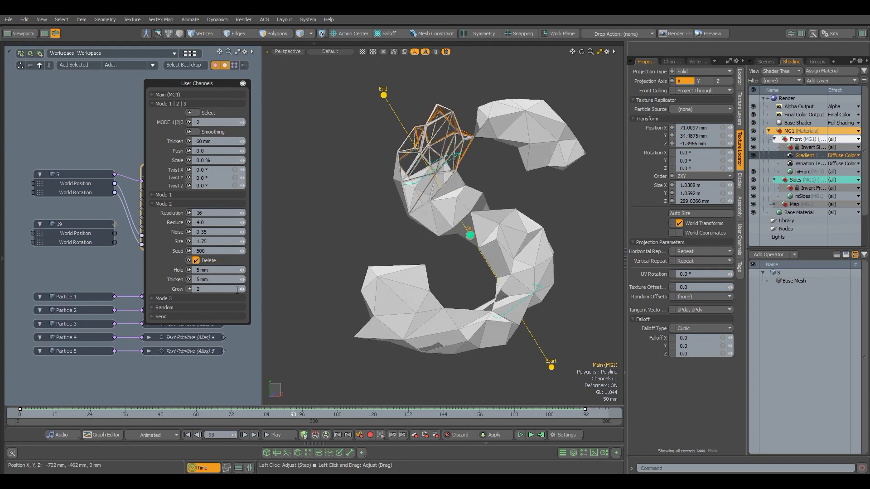
pyautogui.click(242, 290)
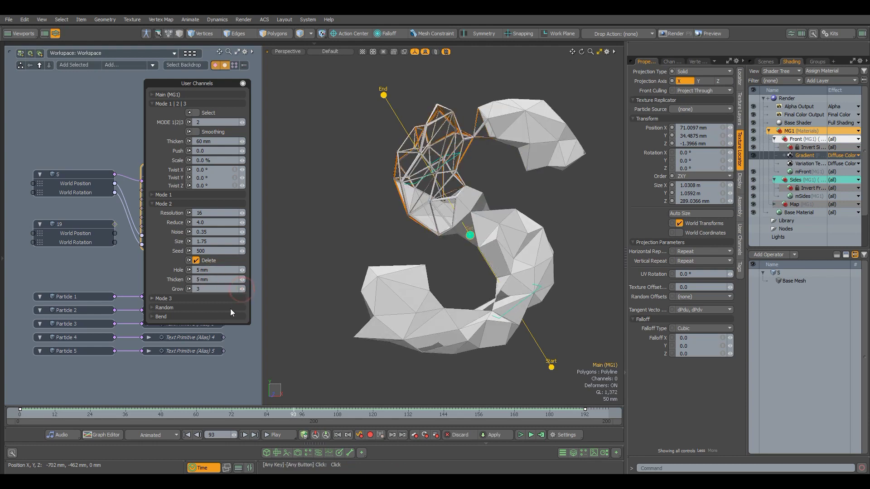
pyautogui.moveTo(167, 415); pyautogui.dragTo(208, 416)
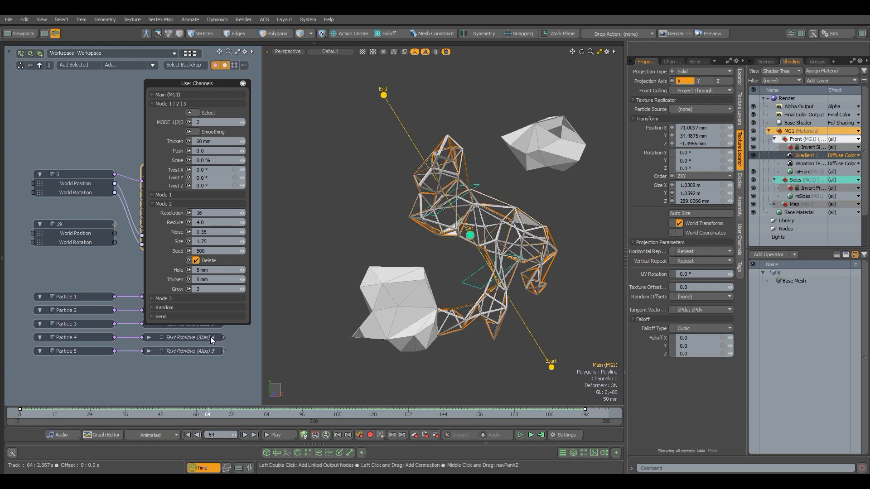
# Try a Mode 2 Resolution of 17 with different Grow values and scrub the transition to frame 72
pyautogui.write('17')
pyautogui.press('Return')
pyautogui.click(160, 412)
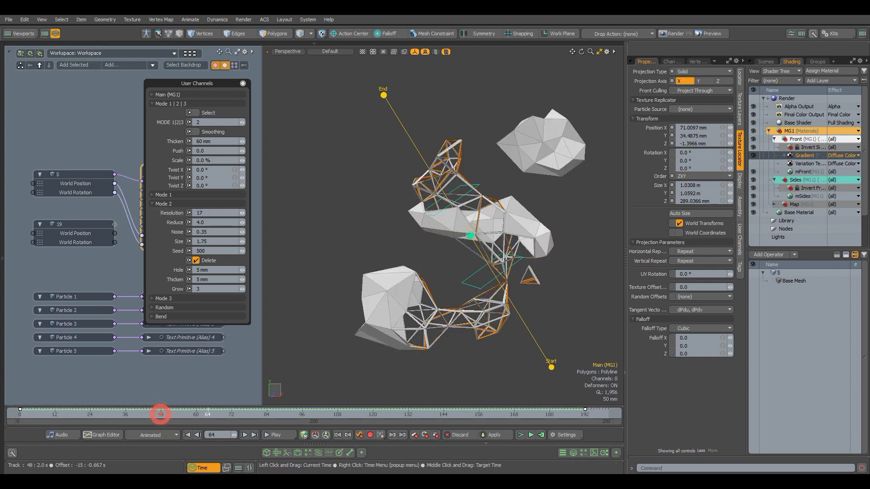
pyautogui.moveTo(167, 413); pyautogui.dragTo(182, 407)
pyautogui.click(244, 290)
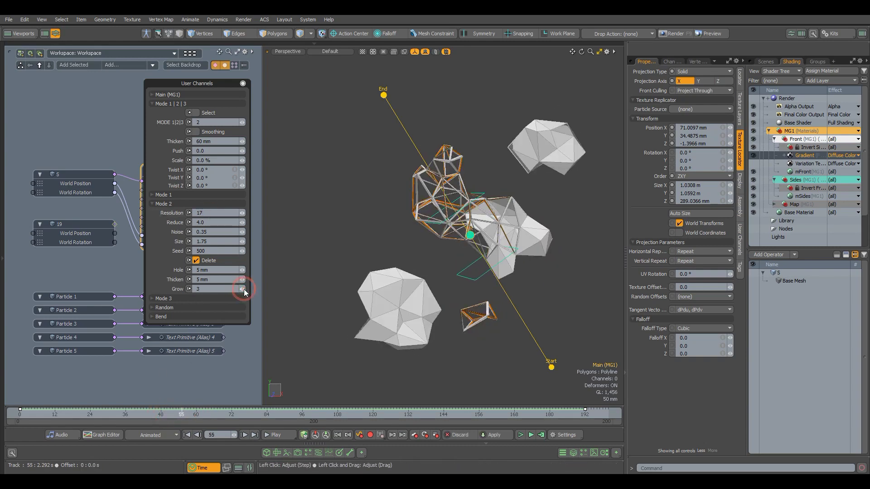
pyautogui.click(244, 289)
pyautogui.click(243, 291)
pyautogui.click(243, 292)
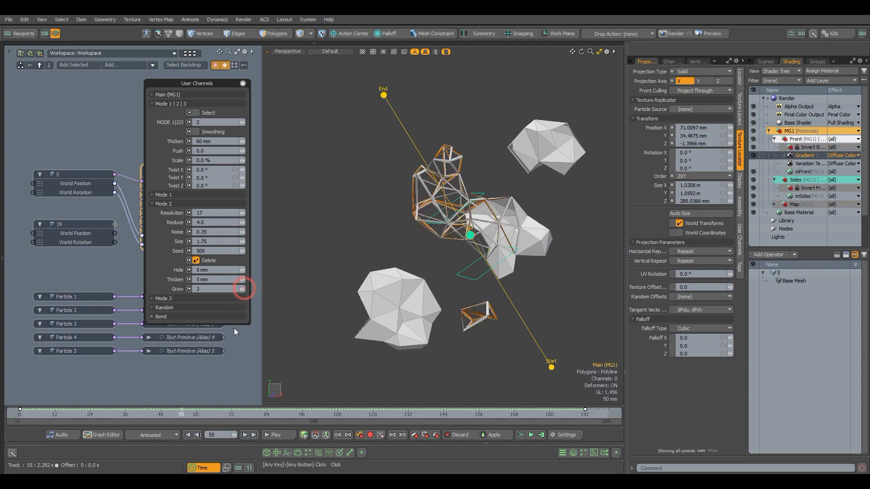
pyautogui.moveTo(143, 414); pyautogui.dragTo(231, 413)
pyautogui.click(246, 412)
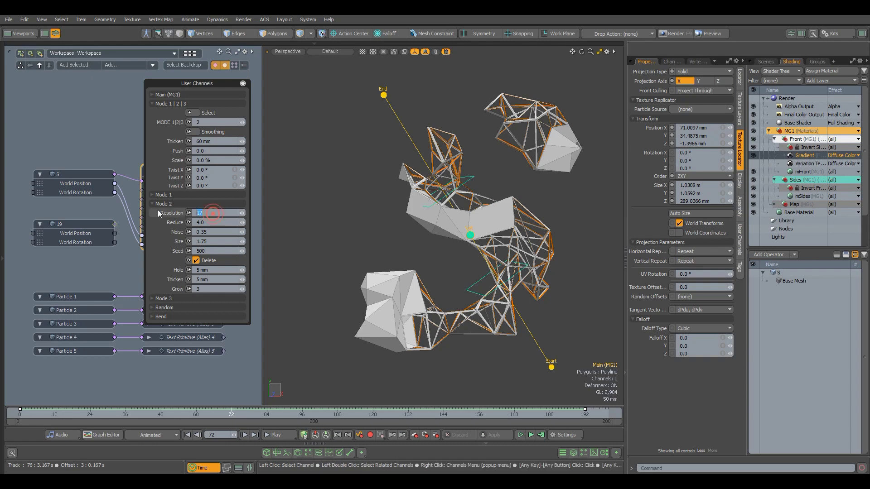
# Try the Mode 2 Resolution at 18 and Reduce at 6, and scrub back to frame 63
pyautogui.moveTo(198, 212); pyautogui.dragTo(215, 219)
pyautogui.click(240, 413)
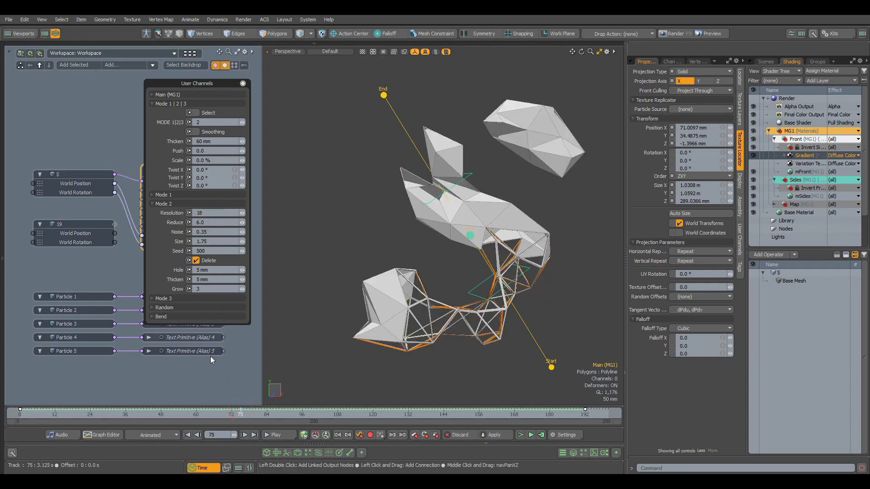
pyautogui.click(220, 412)
pyautogui.moveTo(220, 412); pyautogui.dragTo(205, 412)
# Set the Mode 2 Reduce to 4 and Resolution to 16, and scrub the transition to frame 72
pyautogui.click(211, 222)
pyautogui.write('4')
pyautogui.press('Return')
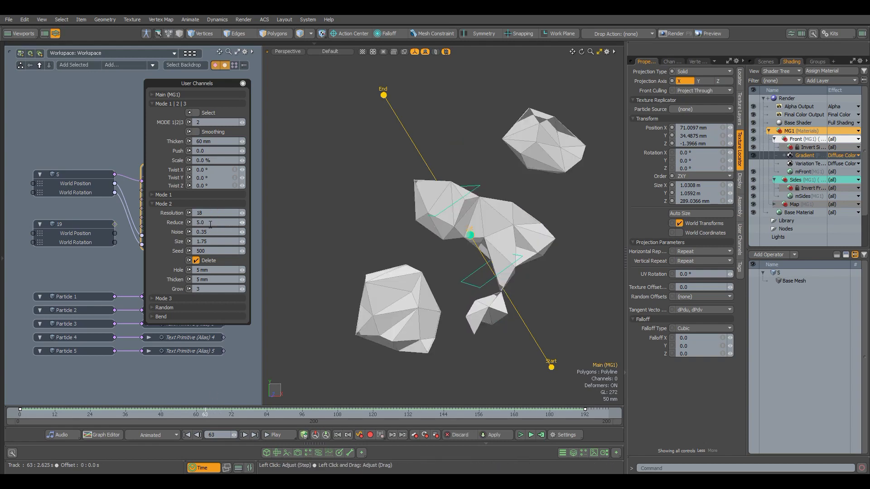
pyautogui.moveTo(200, 213); pyautogui.dragTo(179, 213)
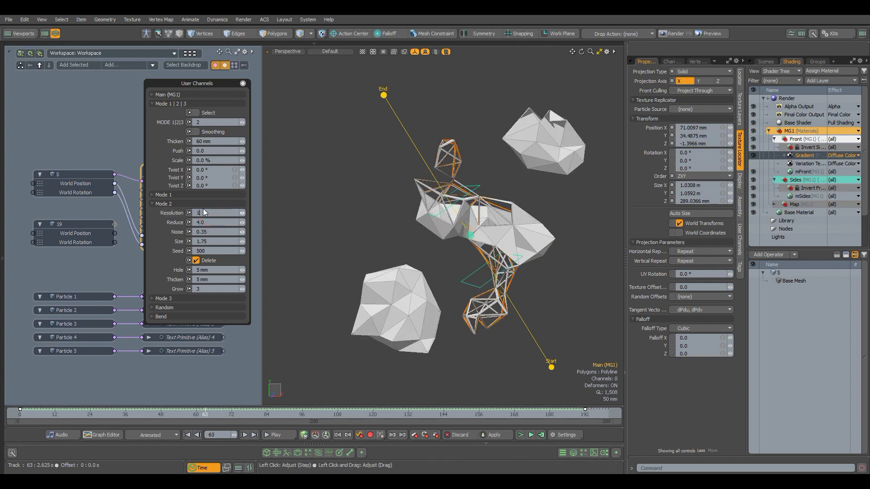
pyautogui.write('16')
pyautogui.press('Return')
pyautogui.moveTo(208, 413); pyautogui.dragTo(232, 413)
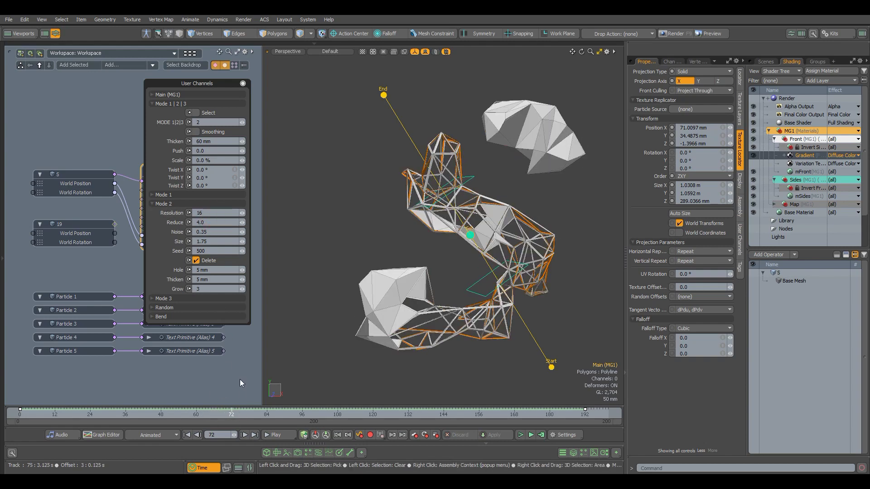
# Lower the Mode 2 Grow to 2 and test the Main Invert Materials option in a render preview
pyautogui.click(241, 289)
pyautogui.press('F8')
pyautogui.click(403, 237)
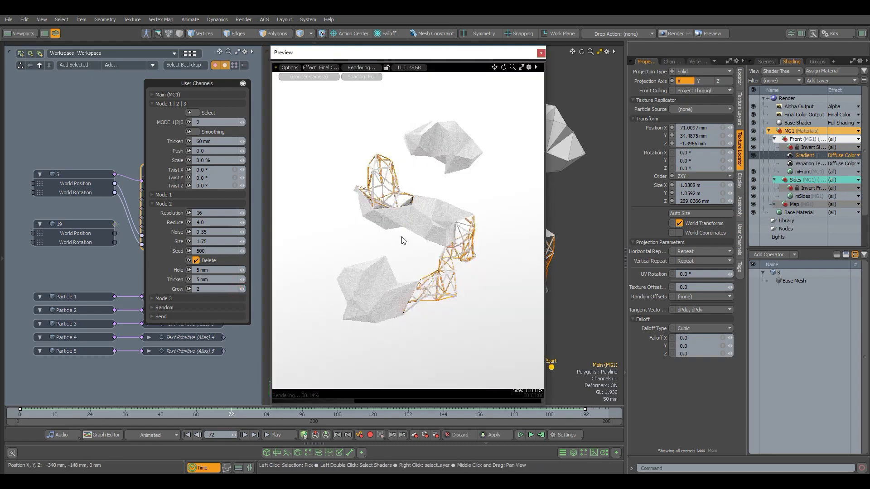
pyautogui.click(153, 94)
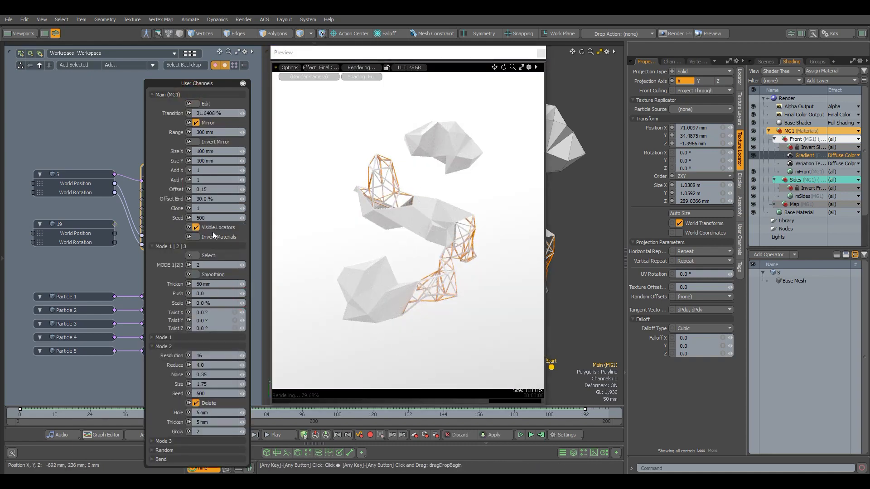
pyautogui.click(214, 237)
pyautogui.click(215, 237)
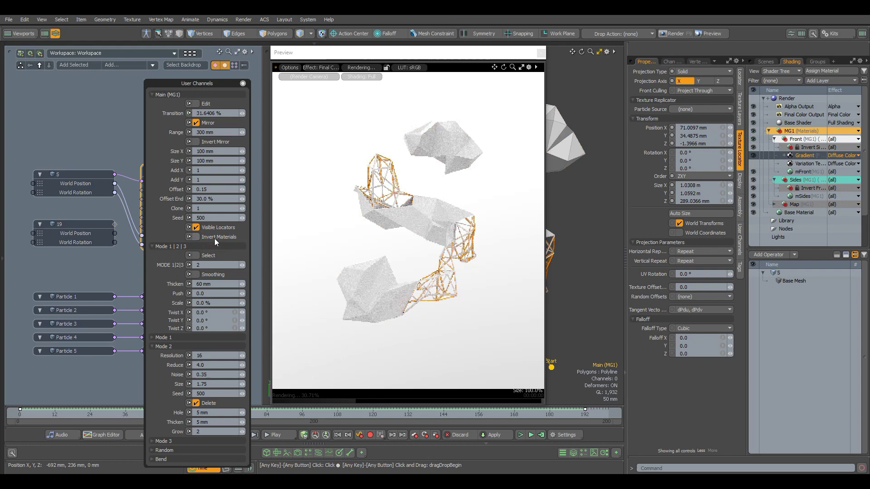
pyautogui.click(192, 95)
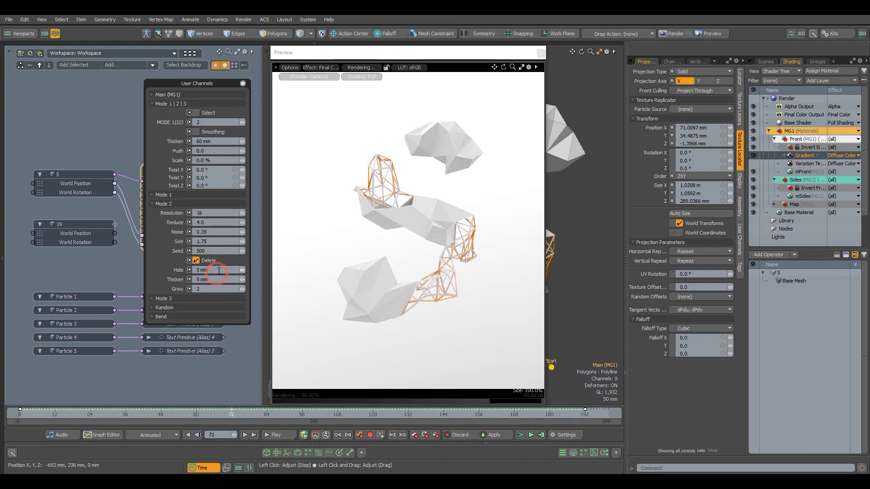
# Set the Mode 2 Hole and Thicken to 20 mm and close the render preview
pyautogui.click(218, 271)
pyautogui.write('20')
pyautogui.press('Return')
pyautogui.click(218, 280)
pyautogui.write('20')
pyautogui.press('Return')
pyautogui.click(541, 53)
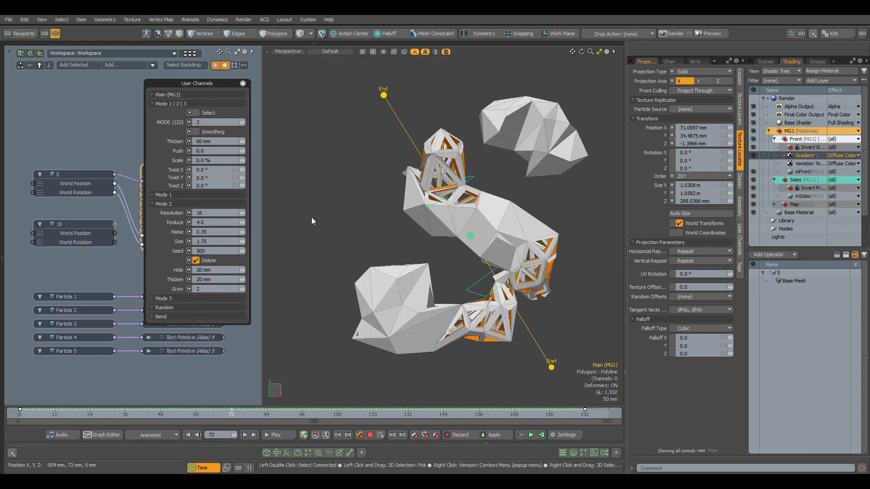
# Enable Smoothing and set the Mode 2 Hole and Thicken to 15 mm
pyautogui.click(210, 133)
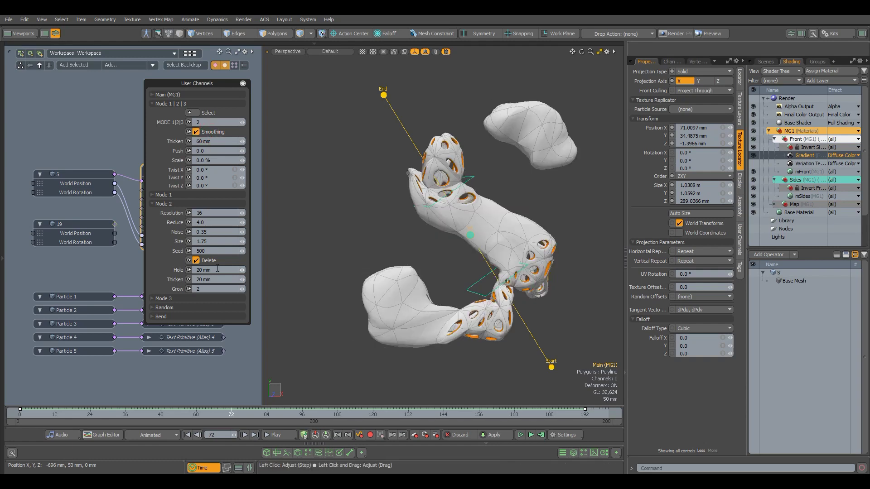
pyautogui.write('15')
pyautogui.press('Return')
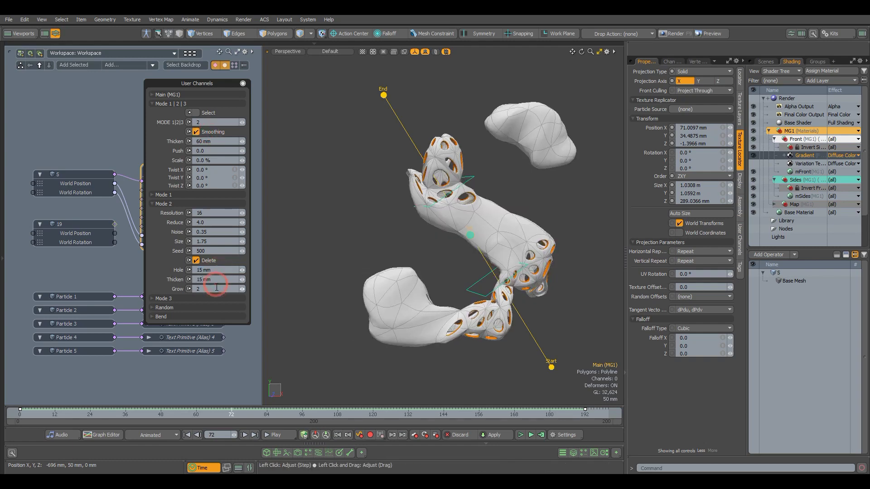
# Try a Mode 2 Grow of 3 along the transition, then set it to 2 at frame 91
pyautogui.write('3')
pyautogui.press('Return')
pyautogui.moveTo(108, 415); pyautogui.dragTo(169, 415)
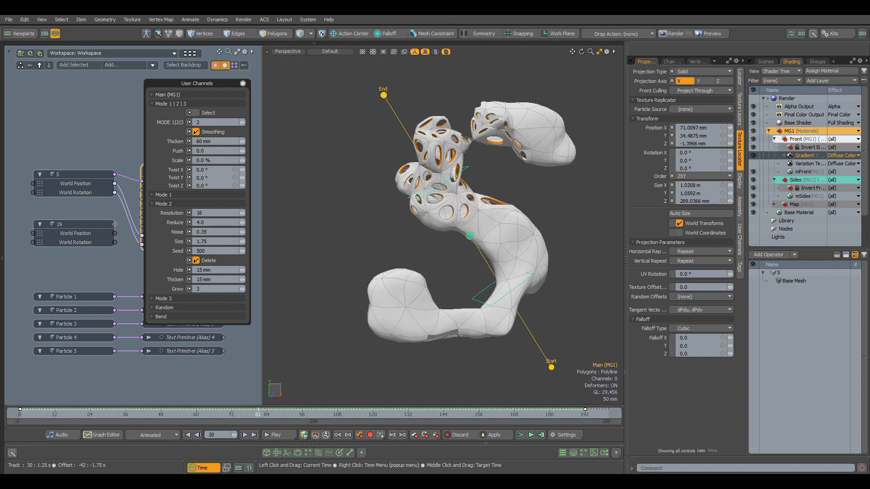
pyautogui.write('2')
pyautogui.press('Return')
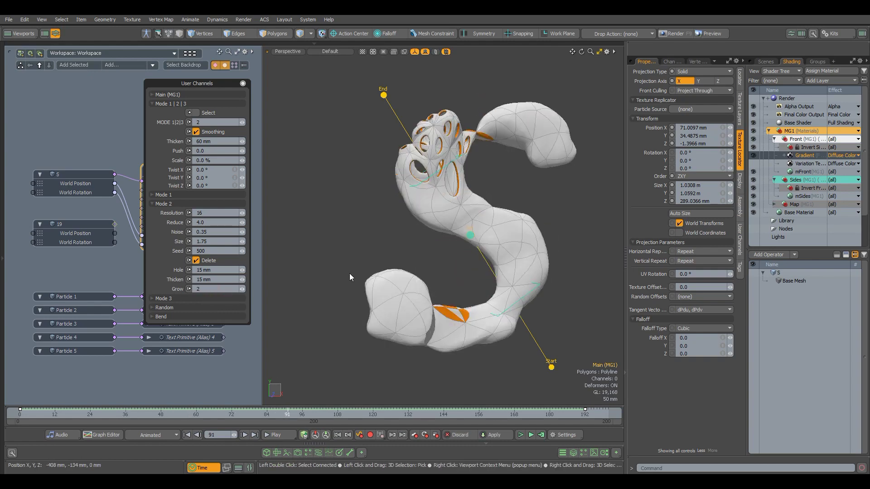
# Move the Start locator closer to the S and scrub the transition to frame 200
pyautogui.click(554, 374)
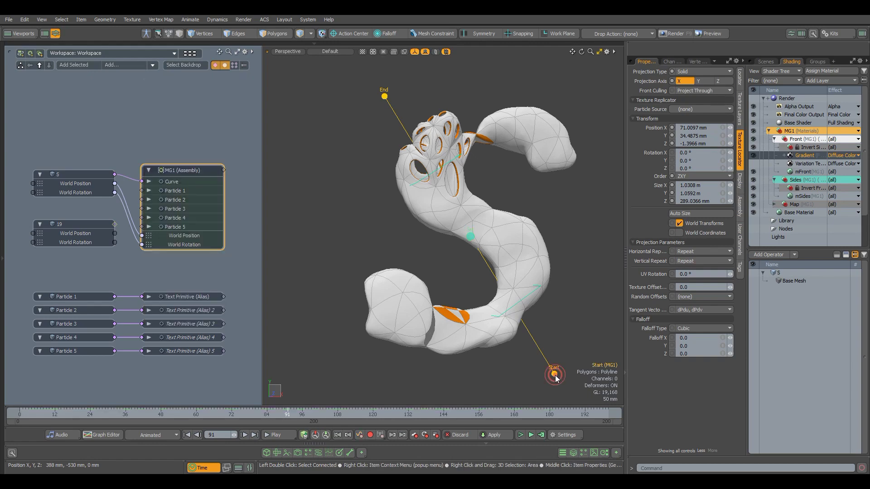
pyautogui.moveTo(584, 339); pyautogui.dragTo(562, 329)
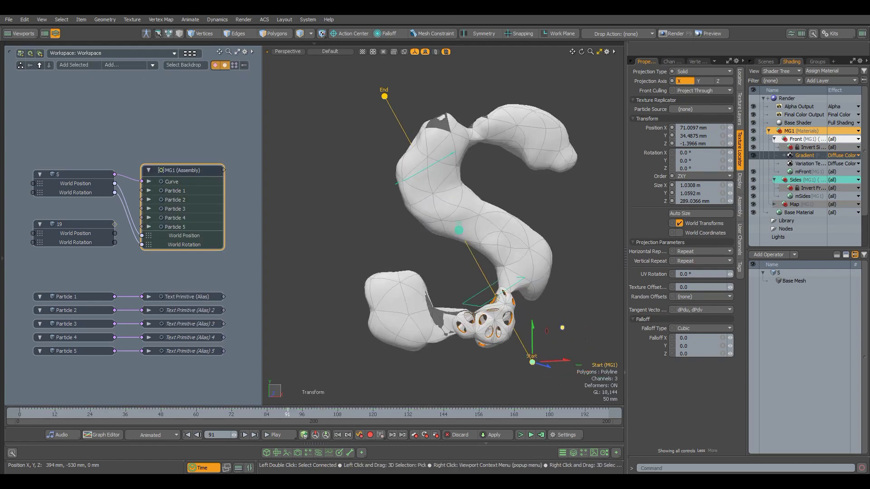
pyautogui.press('space')
pyautogui.moveTo(287, 414); pyautogui.dragTo(608, 413)
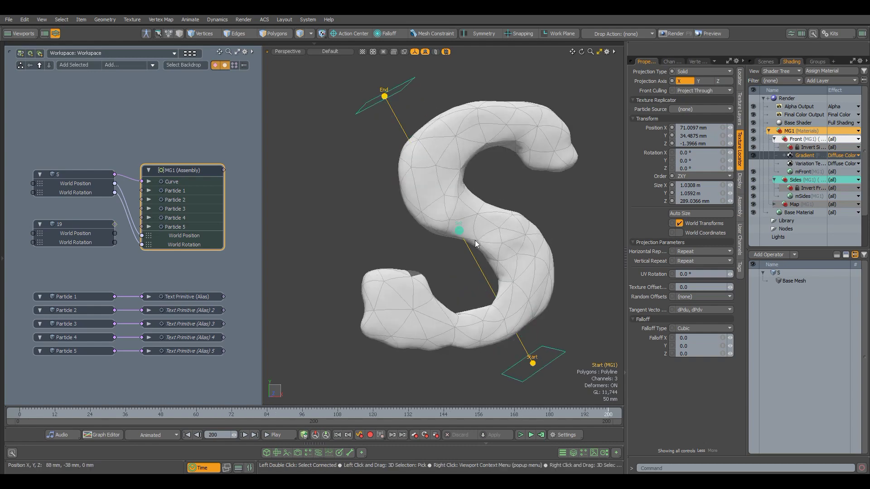
# Select the Main locator, raise the Mode 2 Noise to 0.4 and scrub back to frame 73
pyautogui.click(460, 232)
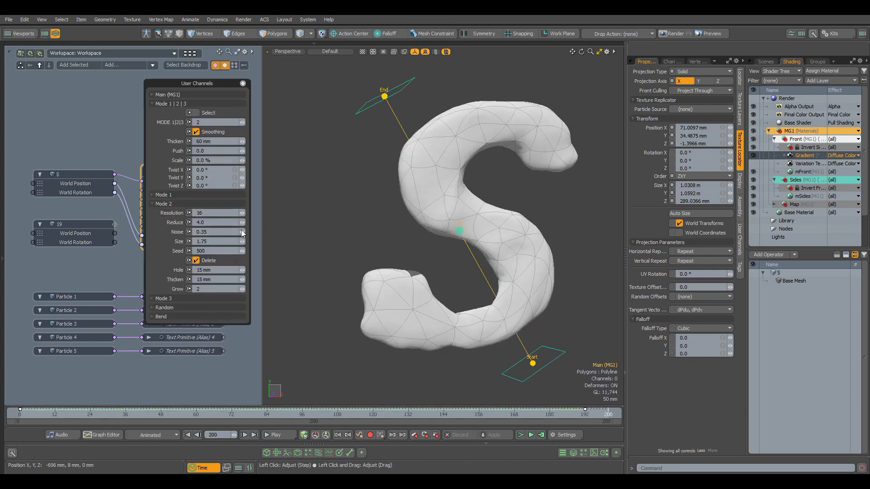
pyautogui.click(212, 233)
pyautogui.write('0.4')
pyautogui.press('Return')
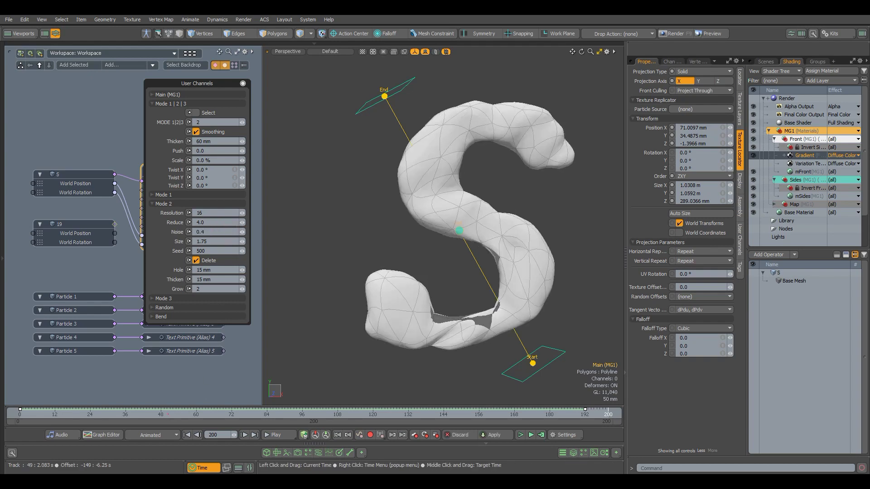
pyautogui.moveTo(167, 413); pyautogui.dragTo(232, 335)
# Try a Mode 2 Noise of 0.2, scrub to frame 95 and test a Grow of 3
pyautogui.moveTo(206, 232); pyautogui.dragTo(177, 232)
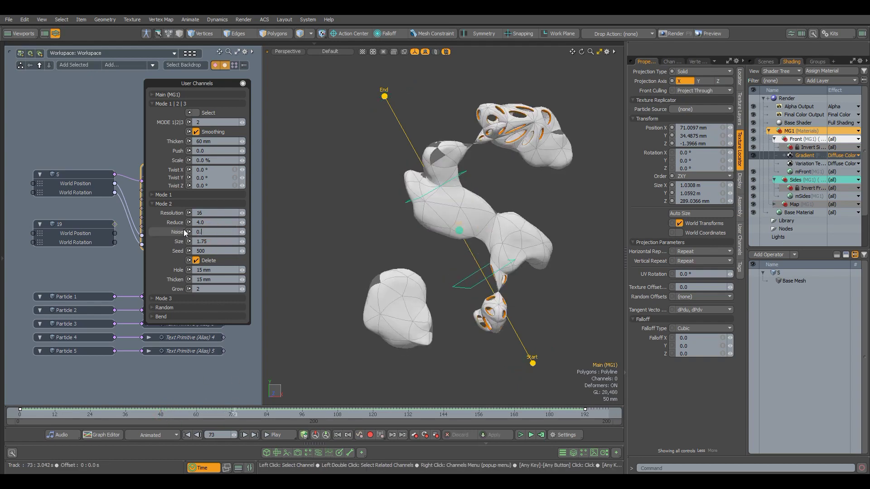
pyautogui.write('0.2')
pyautogui.press('Return')
pyautogui.moveTo(250, 414); pyautogui.dragTo(299, 414)
pyautogui.click(245, 289)
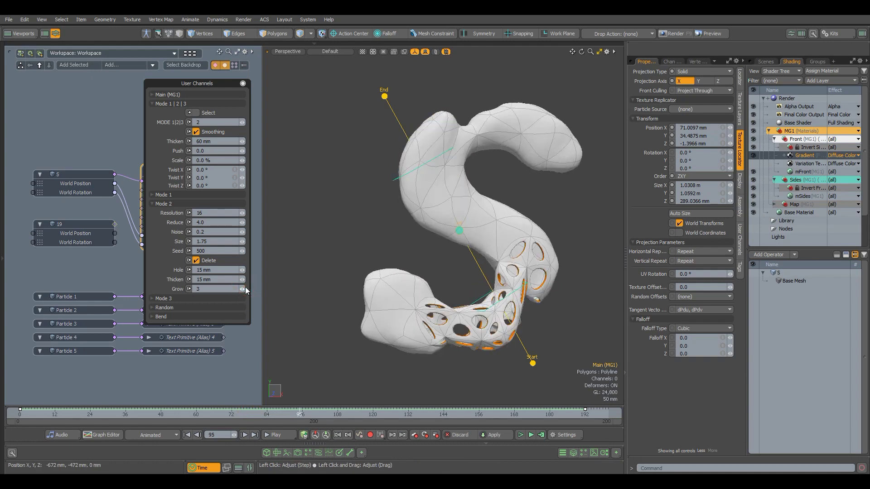
# Disable Delete in Mode 2, set Reduce to 0 and Noise to 0.4, and scrub to frame 81
pyautogui.click(206, 262)
pyautogui.write('0')
pyautogui.press('Return')
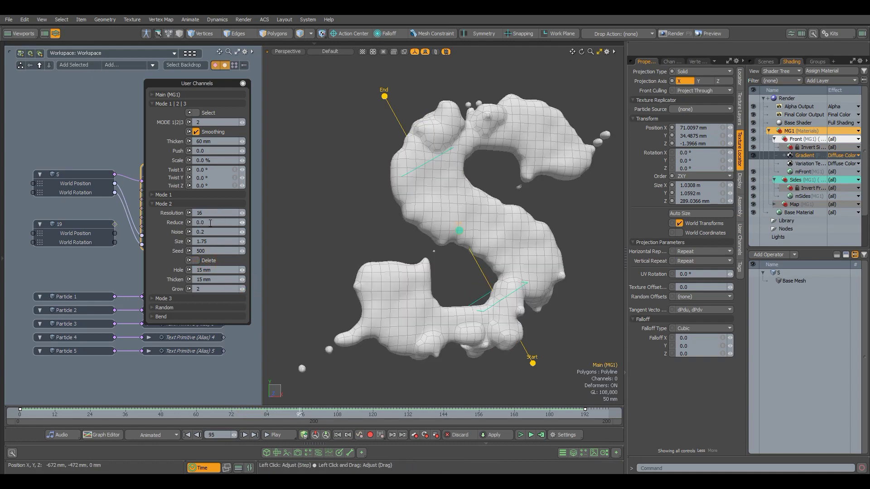
pyautogui.write('0.4')
pyautogui.press('Return')
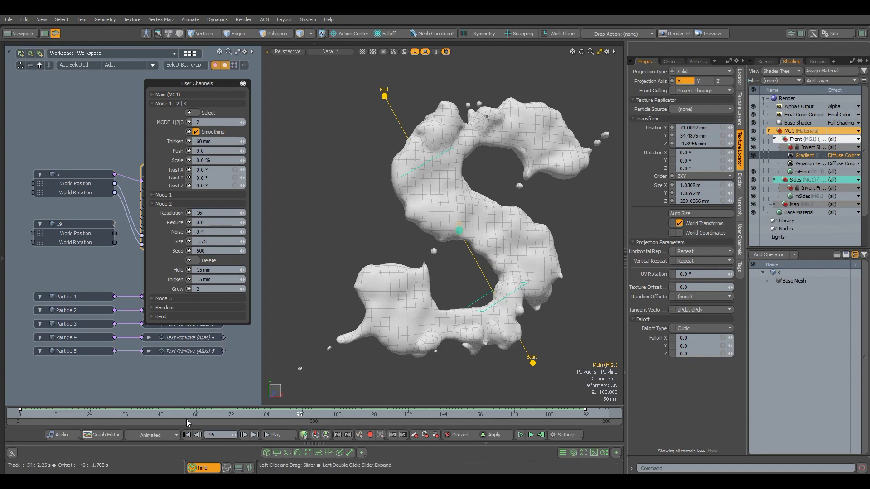
pyautogui.moveTo(253, 415)
pyautogui.mouseDown()
pyautogui.moveTo(270, 415)
pyautogui.moveTo(184, 414)
pyautogui.moveTo(258, 416)
pyautogui.mouseUp()
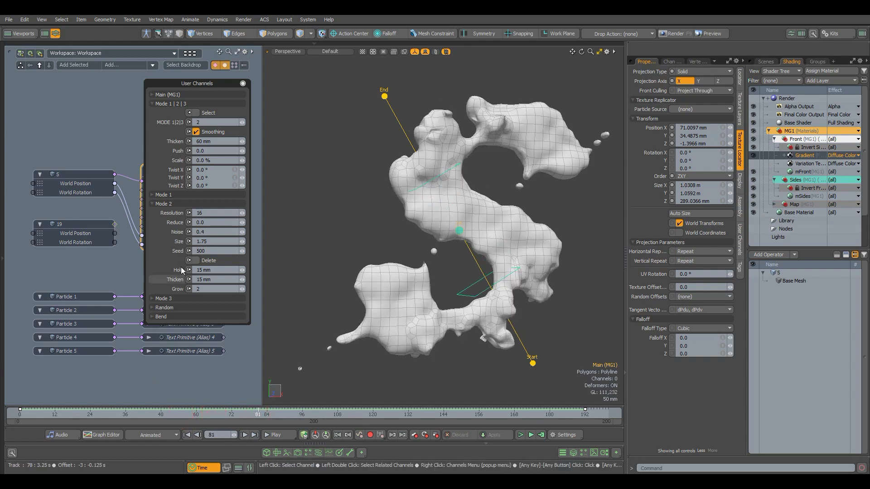
# Disable Smoothing, switch the assembly to mode 3 and show the Mode 3 settings
pyautogui.click(165, 203)
pyautogui.click(203, 134)
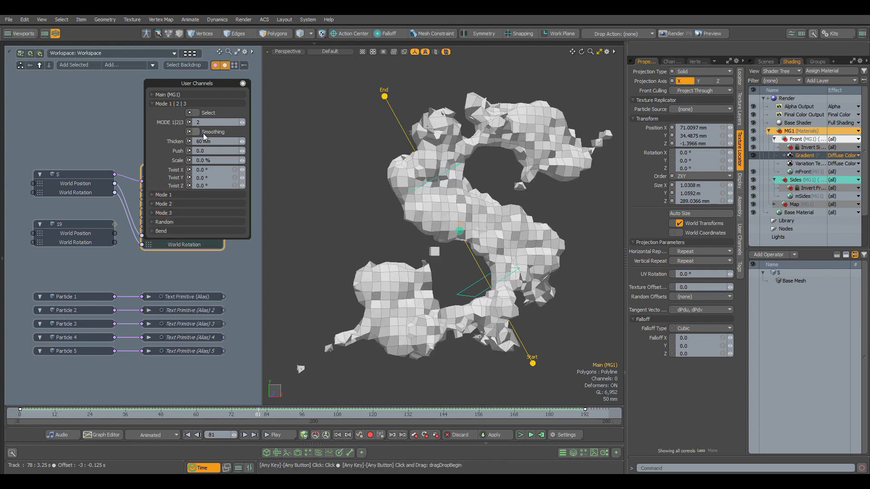
pyautogui.click(170, 122)
pyautogui.click(164, 213)
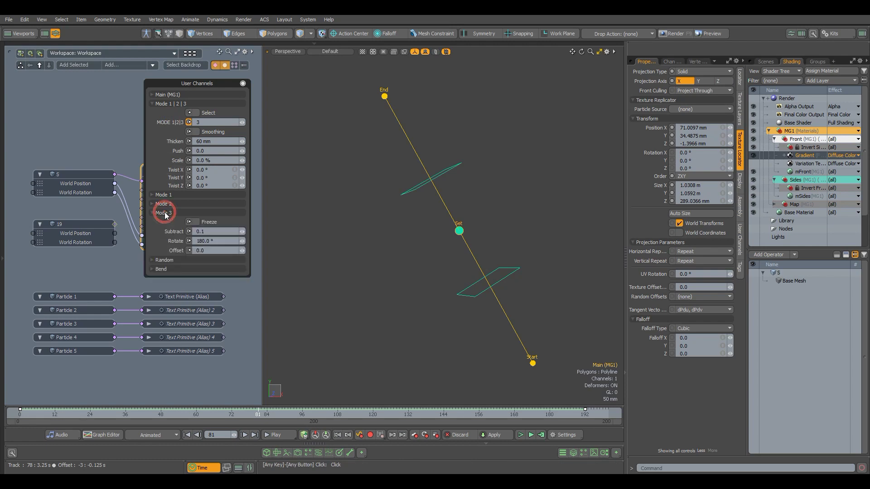
# Link the Particle text meshes to the matching Particle inputs of the MG1 assembly
pyautogui.click(129, 268)
pyautogui.moveTo(115, 297); pyautogui.dragTo(142, 191)
pyautogui.moveTo(142, 200); pyautogui.dragTo(115, 310)
pyautogui.moveTo(115, 324); pyautogui.dragTo(142, 227)
# Replace the S mesh with the 19 mesh as the MG1 assembly's Curve, World Position and World Rotation source
pyautogui.moveTo(115, 174); pyautogui.dragTo(121, 181)
pyautogui.moveTo(115, 184); pyautogui.dragTo(120, 191)
pyautogui.moveTo(115, 193); pyautogui.dragTo(122, 202)
pyautogui.moveTo(114, 225); pyautogui.dragTo(141, 235)
pyautogui.moveTo(115, 243); pyautogui.dragTo(142, 245)
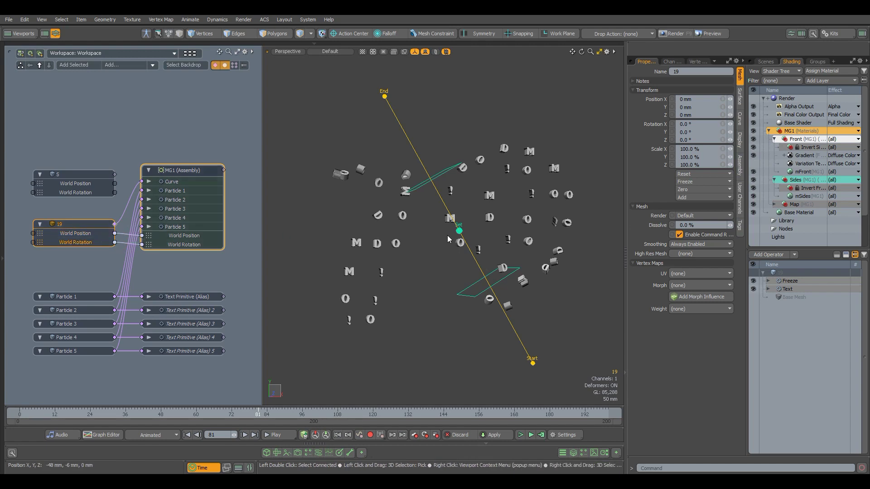
# Select the Main locator and set its Size X and Size Y to 50 mm
pyautogui.click(460, 231)
pyautogui.click(186, 93)
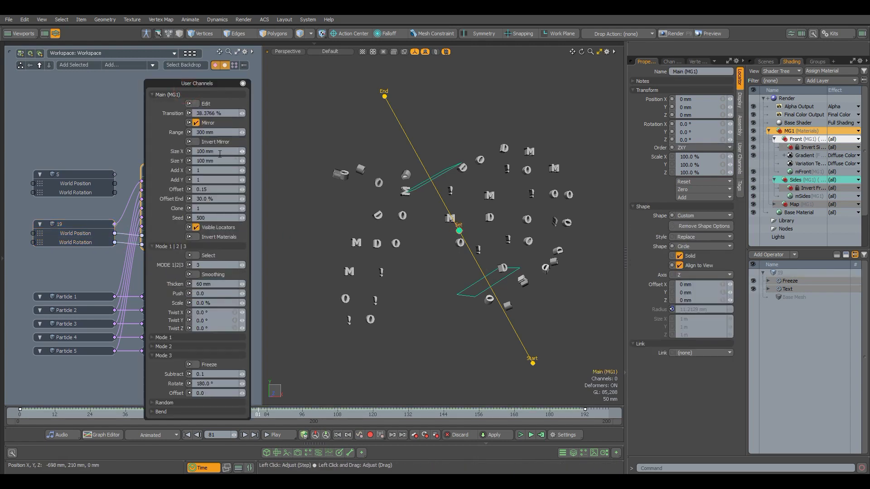
pyautogui.click(219, 154)
pyautogui.write('50')
pyautogui.press('Tab')
pyautogui.write('50')
pyautogui.press('Return')
# Reduce the Main Size X and Size Y to 40 mm
pyautogui.write('54')
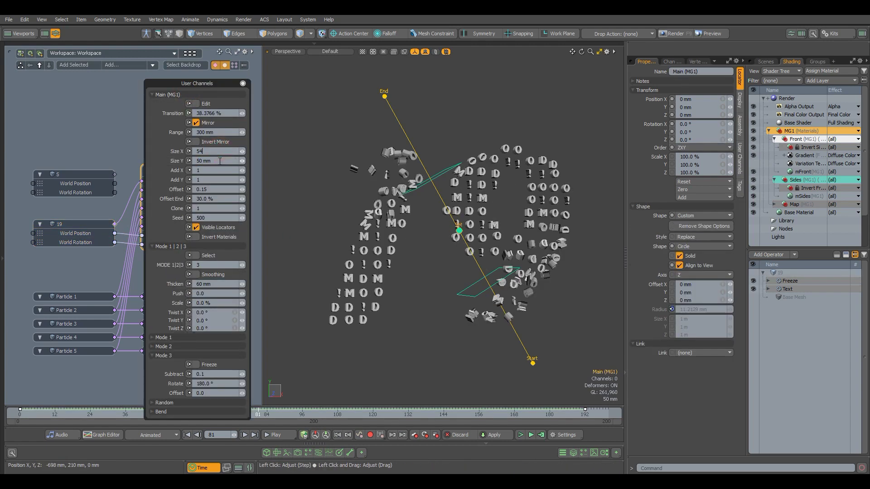
pyautogui.moveTo(212, 151); pyautogui.dragTo(184, 154)
pyautogui.write('40')
pyautogui.press('Tab')
pyautogui.write('40')
pyautogui.press('Return')
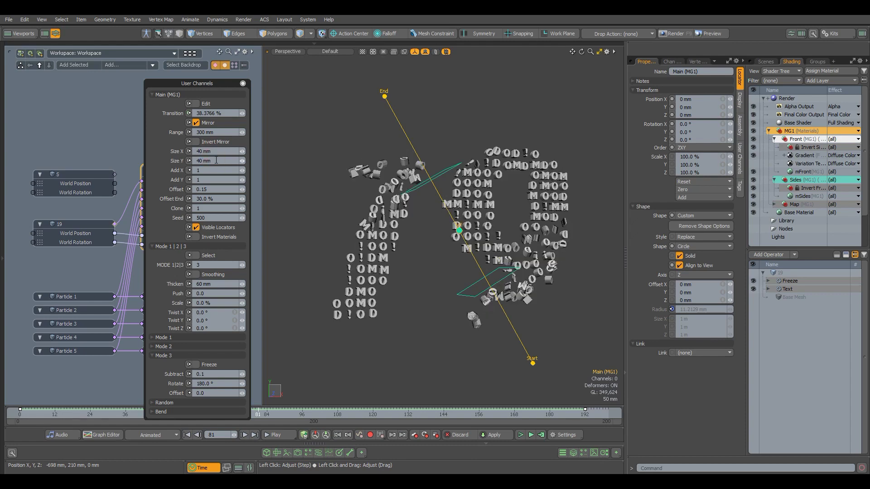
# Turn on Edit in the Main settings and switch the viewport to the Front view
pyautogui.moveTo(211, 84); pyautogui.dragTo(194, 53)
pyautogui.keyDown('alt'); pyautogui.moveTo(430, 252); pyautogui.dragTo(422, 242); pyautogui.keyUp('alt')
pyautogui.click(189, 71)
pyautogui.hotkey('ctrl', 'space')
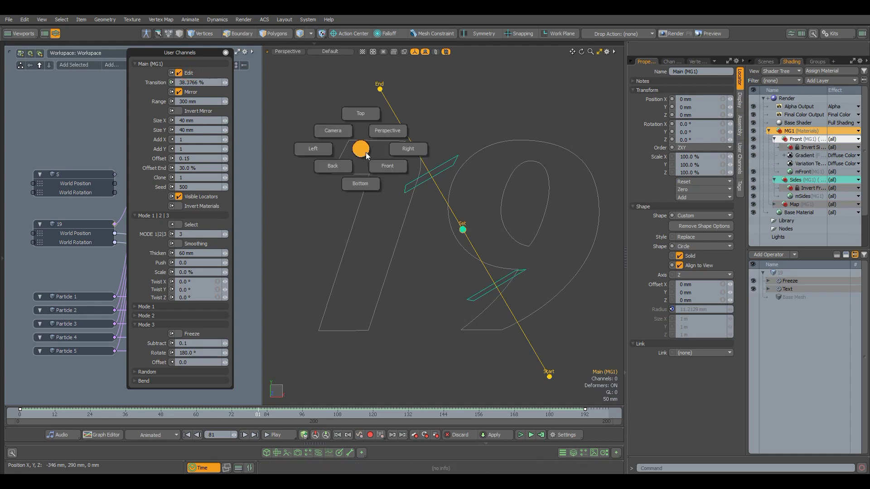
pyautogui.click(383, 164)
pyautogui.keyDown('ctrl'); pyautogui.keyDown('alt'); pyautogui.moveTo(369, 165); pyautogui.dragTo(363, 164); pyautogui.keyUp('alt'); pyautogui.keyUp('ctrl')
# Move the End locator and the Start locator of the transition line inward, closer to the 19 curve
pyautogui.click(365, 79)
pyautogui.press('w')
pyautogui.moveTo(404, 64); pyautogui.dragTo(429, 88)
pyautogui.click(528, 390)
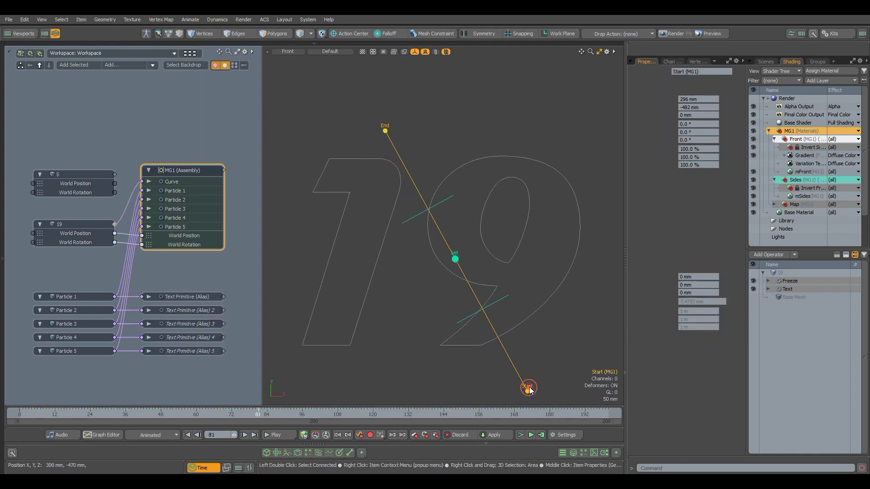
pyautogui.press('w')
pyautogui.moveTo(571, 348); pyautogui.dragTo(540, 332)
pyautogui.press('space')
# Return to the Perspective view, select the Main locator and turn off Edit
pyautogui.hotkey('ctrl', 'space')
pyautogui.click(453, 264)
pyautogui.keyDown('alt'); pyautogui.moveTo(453, 263); pyautogui.dragTo(448, 260); pyautogui.keyUp('alt')
pyautogui.click(441, 246)
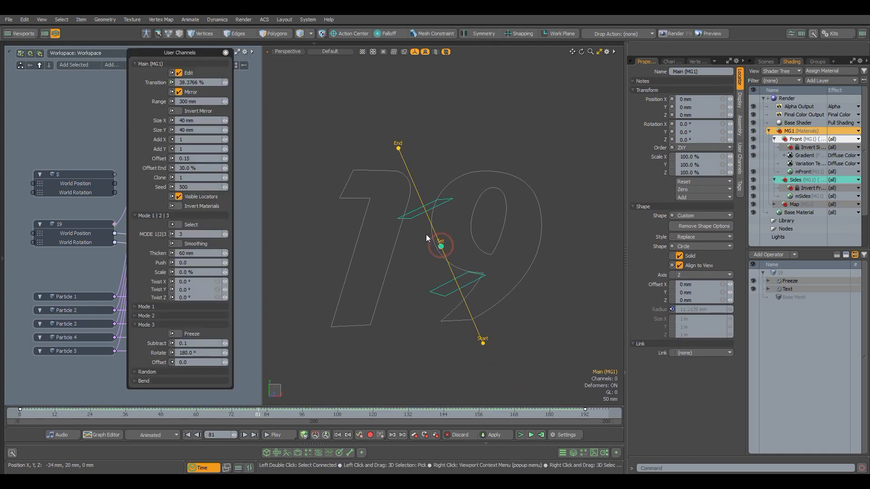
pyautogui.click(190, 75)
# Play the letter transition on the 19 and inspect it around frame 59
pyautogui.moveTo(47, 413); pyautogui.dragTo(108, 413)
pyautogui.click(284, 434)
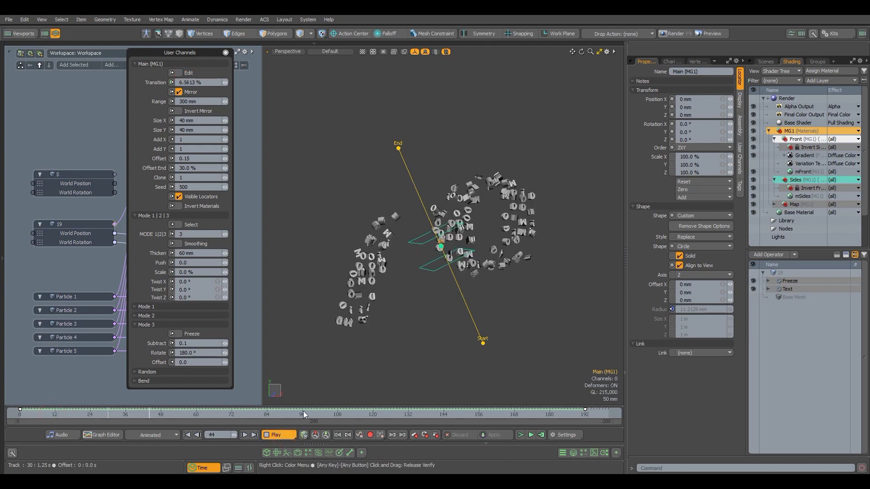
pyautogui.click(284, 434)
pyautogui.scroll(3, 294, 366)
pyautogui.click(194, 411)
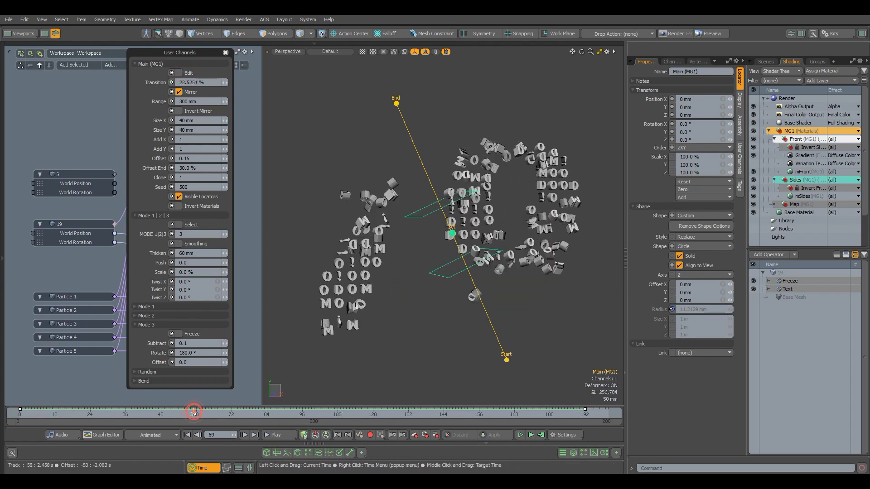
# Set the Mode 3 Offset to 0.103 and scrub the transition through to frame 200
pyautogui.moveTo(343, 413); pyautogui.dragTo(491, 414)
pyautogui.moveTo(226, 364); pyautogui.dragTo(228, 365)
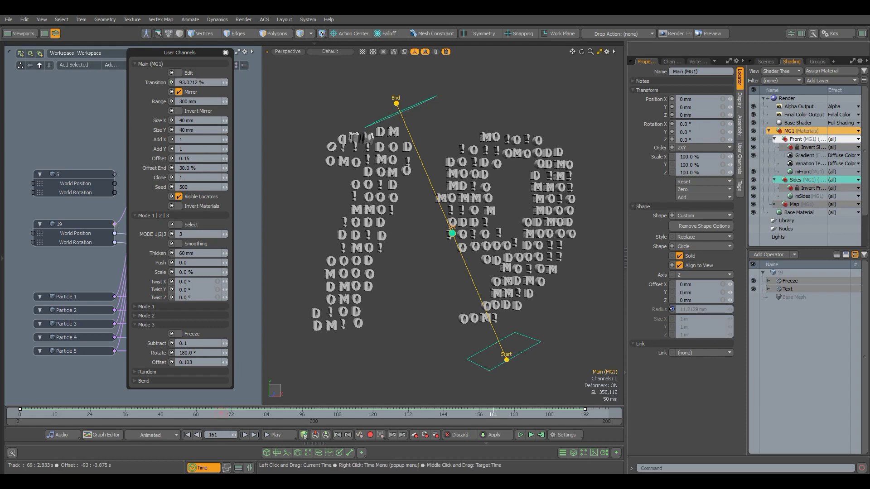
pyautogui.moveTo(221, 412); pyautogui.dragTo(608, 413)
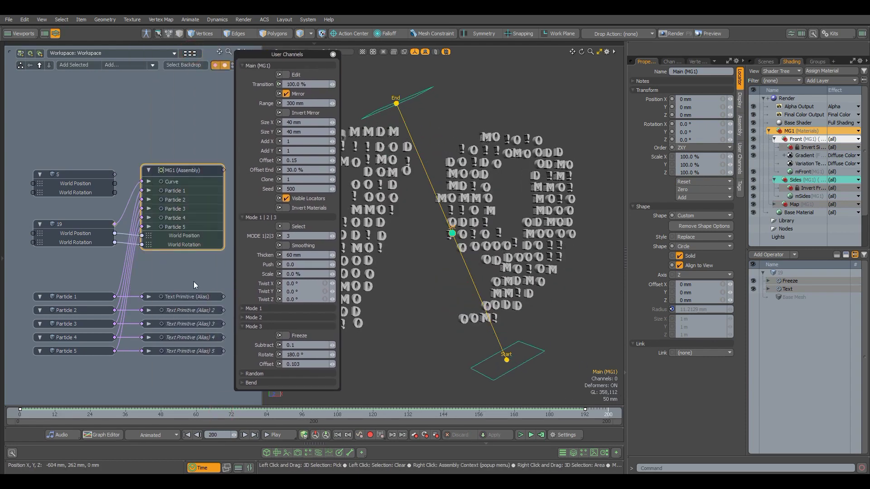
# Set the Size of the first Text Primitive alias, the letter M, to 35 mm
pyautogui.click(186, 297)
pyautogui.click(701, 138)
pyautogui.write('35')
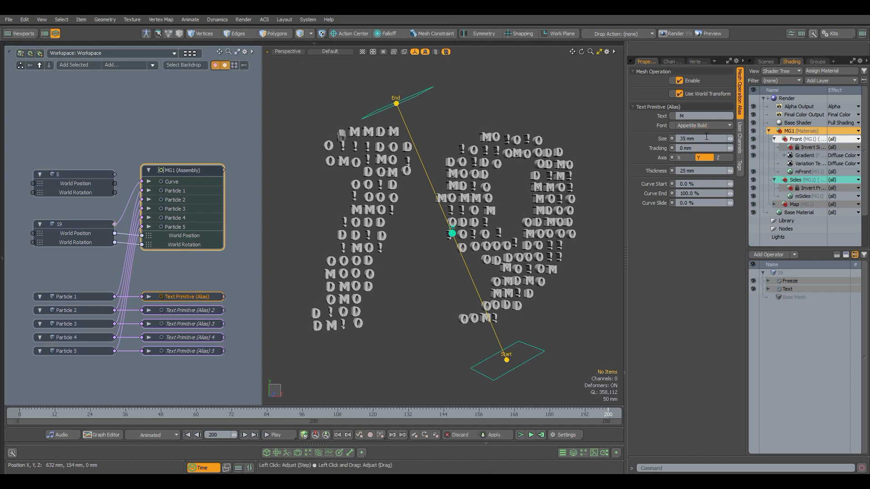
# Turn off Visible Locators on Main and move the Variation Texture directly above the Base Material in the shader tree
pyautogui.click(442, 248)
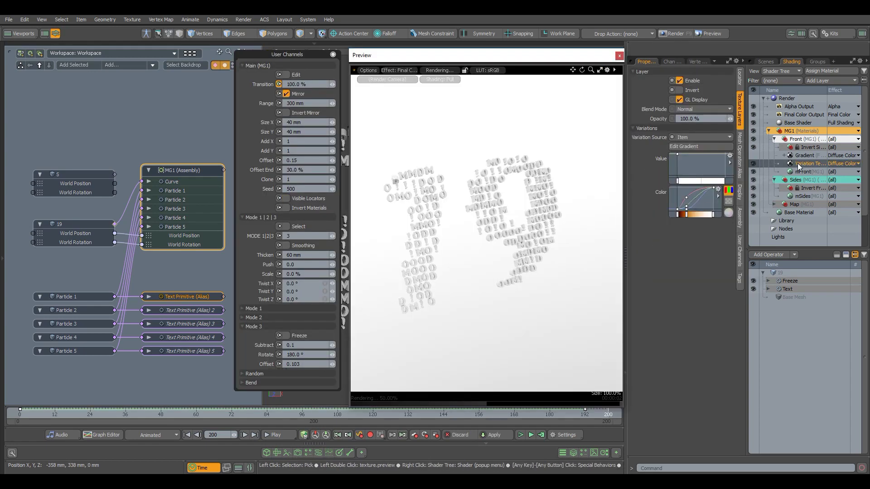
pyautogui.moveTo(798, 163); pyautogui.dragTo(791, 208)
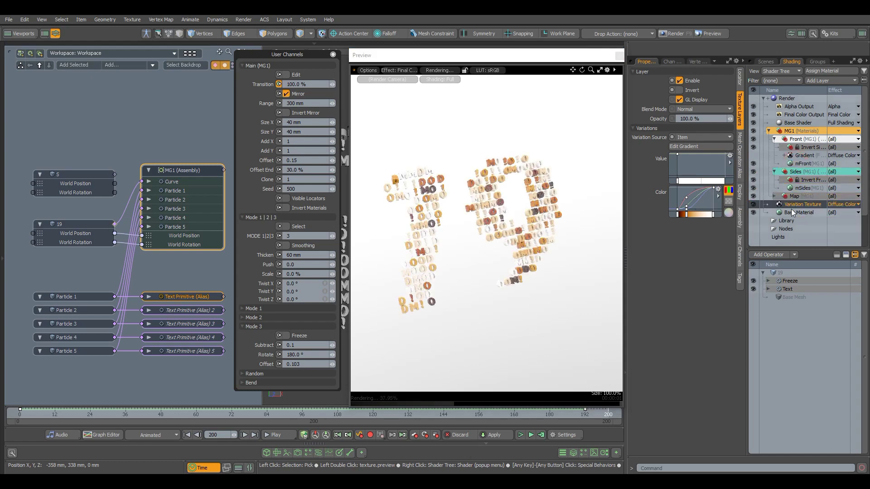
# Inspect the coloured letters in the render preview while scrubbing back to frame 65, and close the preview
pyautogui.moveTo(548, 55); pyautogui.dragTo(297, 57)
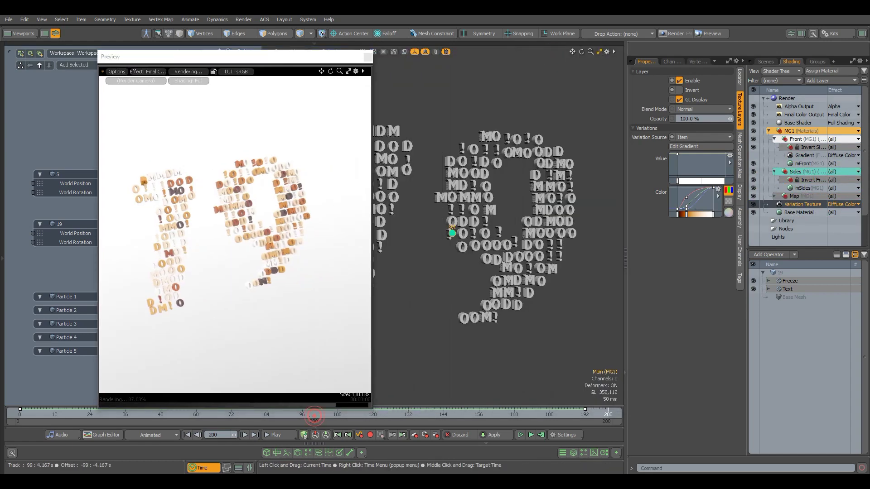
pyautogui.moveTo(316, 416); pyautogui.dragTo(212, 421)
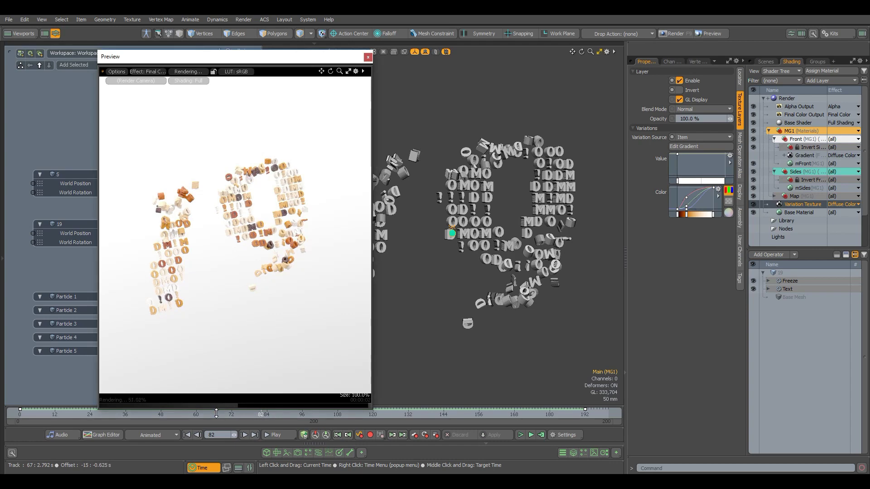
pyautogui.click(368, 58)
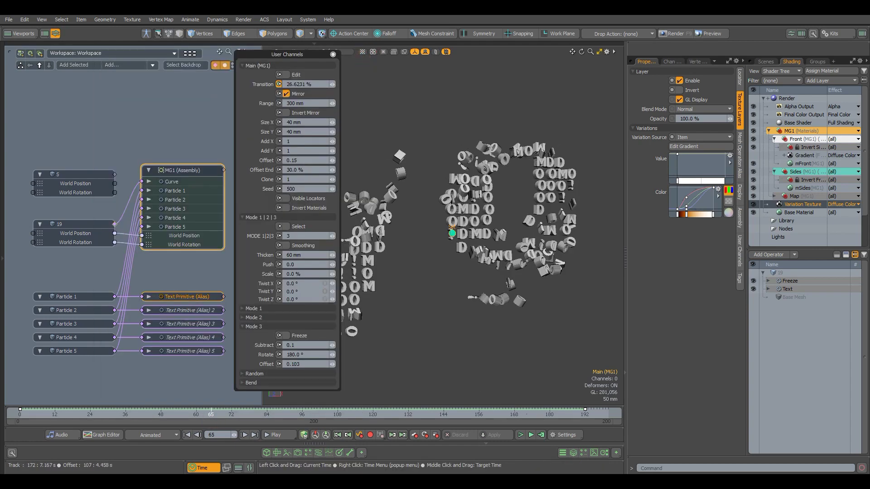
# Go to frame 193 and try a Mode 3 Subtract of 0 on the Main locator
pyautogui.click(587, 416)
pyautogui.click(307, 345)
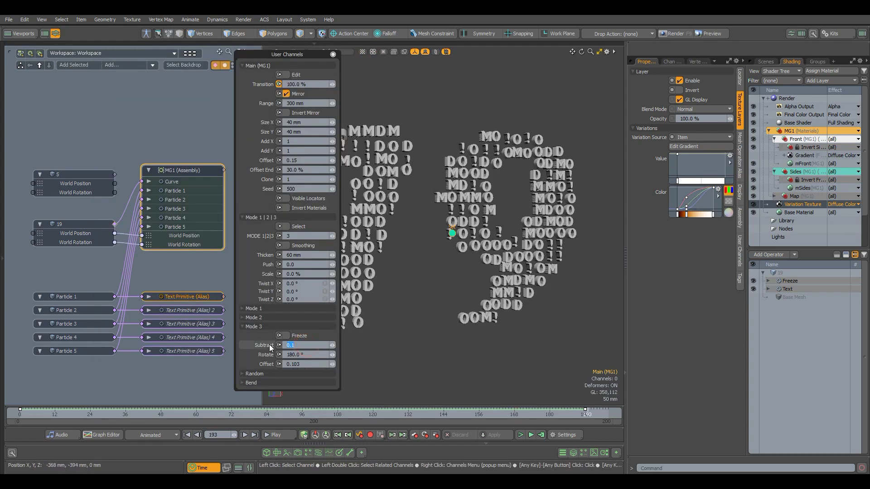
pyautogui.write('0')
pyautogui.press('Return')
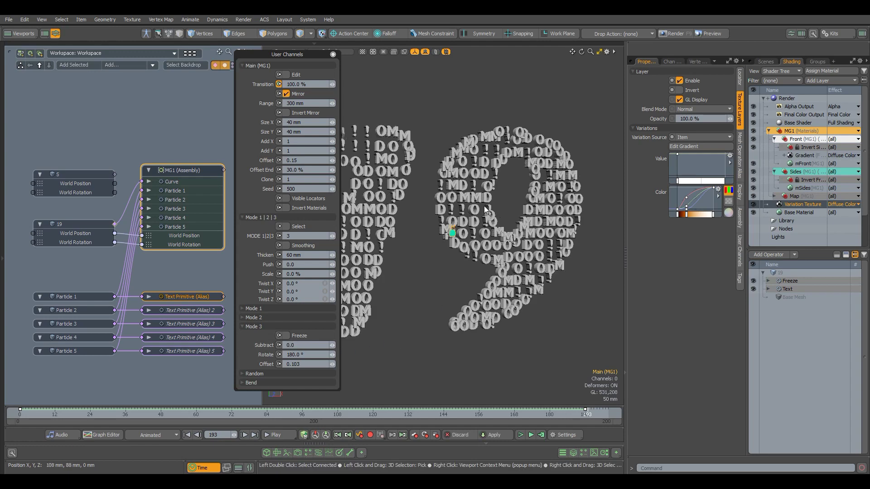
pyautogui.scroll(3, 485, 210)
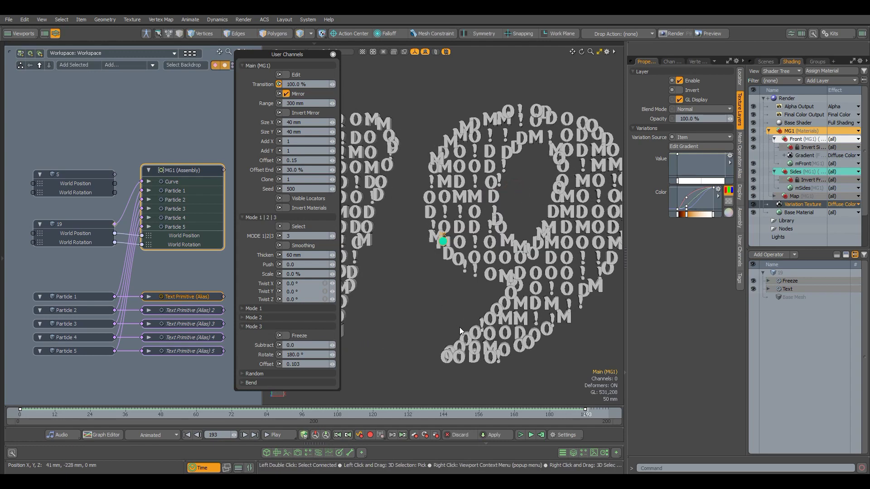
# Set the Mode 3 Subtract back to 0.1 while trying out other values
pyautogui.write('.1')
pyautogui.press('Return')
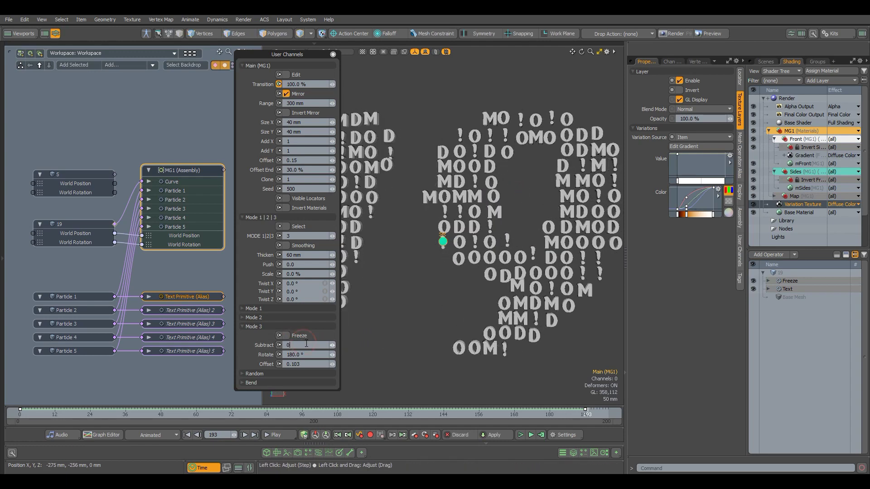
pyautogui.click(298, 346)
pyautogui.write('2')
pyautogui.press('Return')
pyautogui.moveTo(301, 345); pyautogui.dragTo(295, 344)
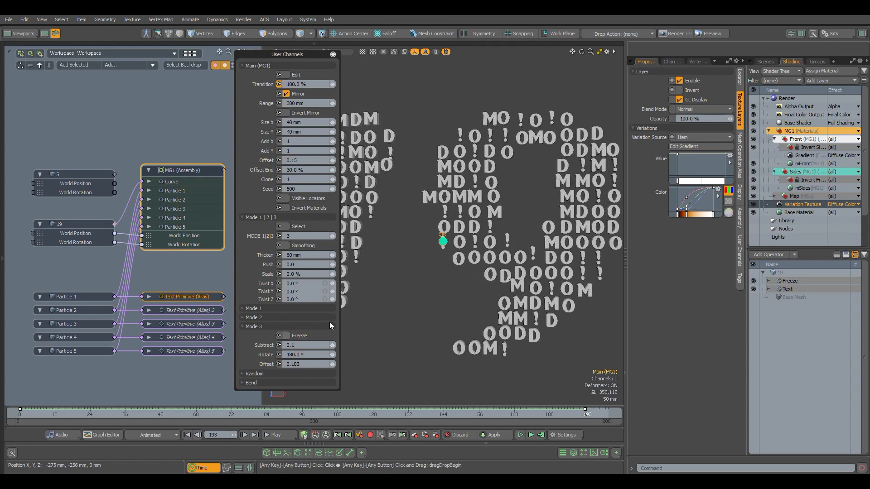
# Turn on Freeze in the Mode 3 settings of the Main locator
pyautogui.click(545, 81)
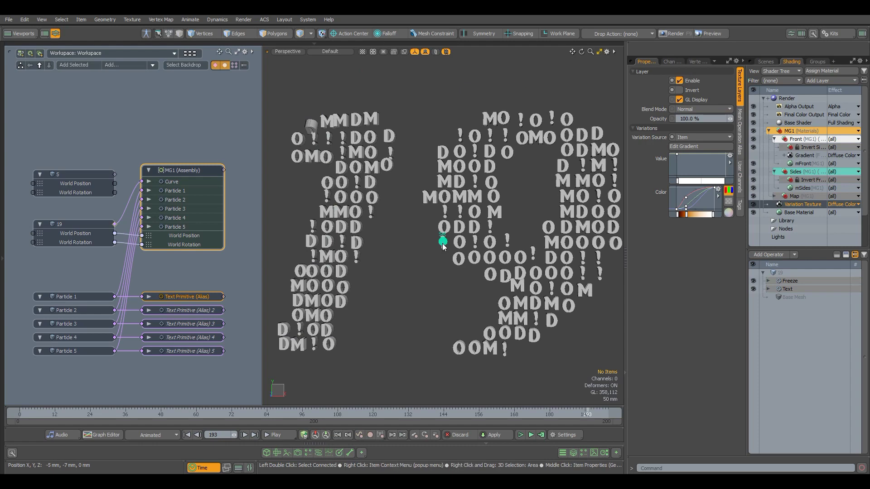
pyautogui.click(443, 242)
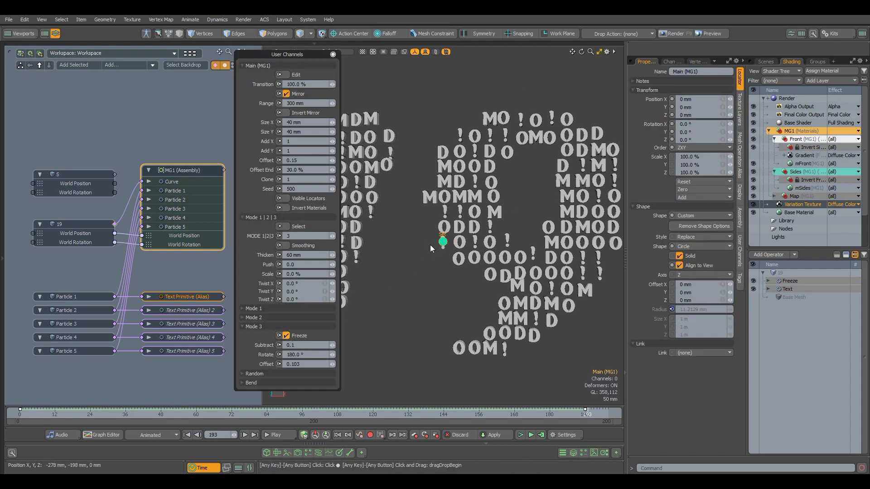
pyautogui.click(515, 91)
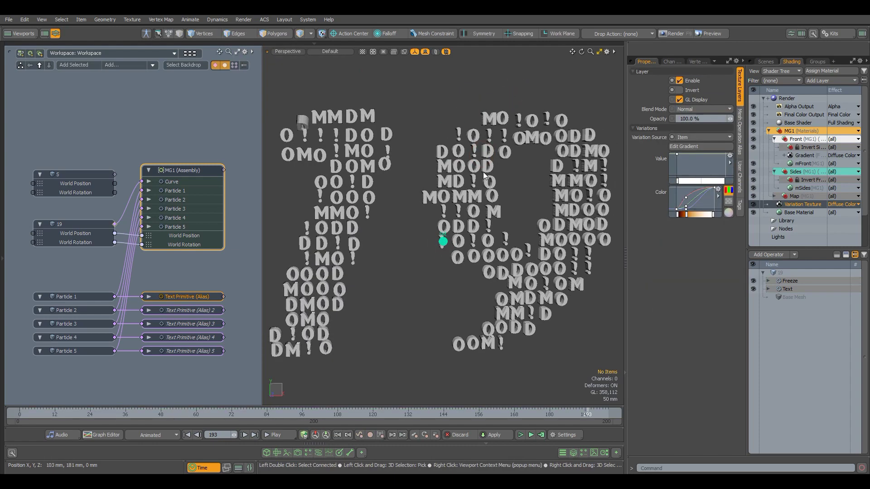
# Turn on Select in the Mode settings, select the resulting letter mesh, and turn off the Mode 3 Freeze
pyautogui.click(443, 242)
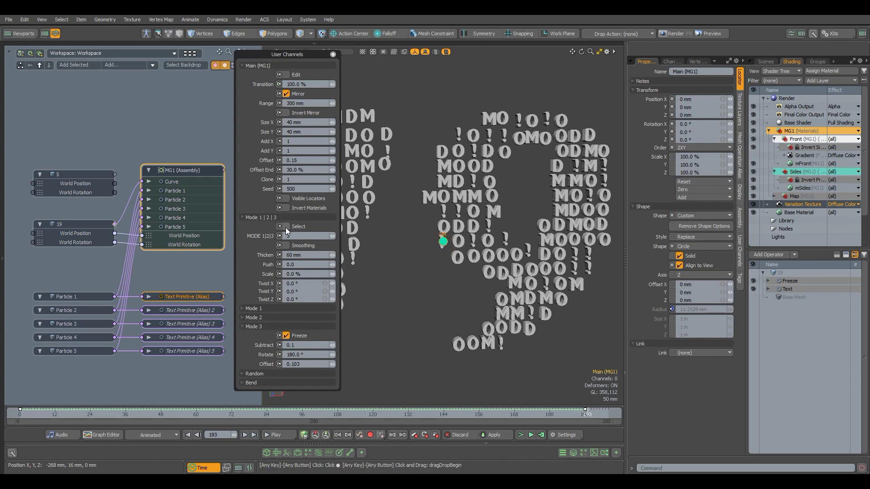
pyautogui.click(524, 93)
pyautogui.click(518, 119)
pyautogui.moveTo(515, 169)
pyautogui.keyDown('alt'); pyautogui.mouseDown()
pyautogui.moveTo(512, 109)
pyautogui.moveTo(470, 153)
pyautogui.moveTo(475, 164)
pyautogui.moveTo(446, 185)
pyautogui.moveTo(468, 194)
pyautogui.mouseUp(); pyautogui.keyUp('alt')
pyautogui.click(443, 241)
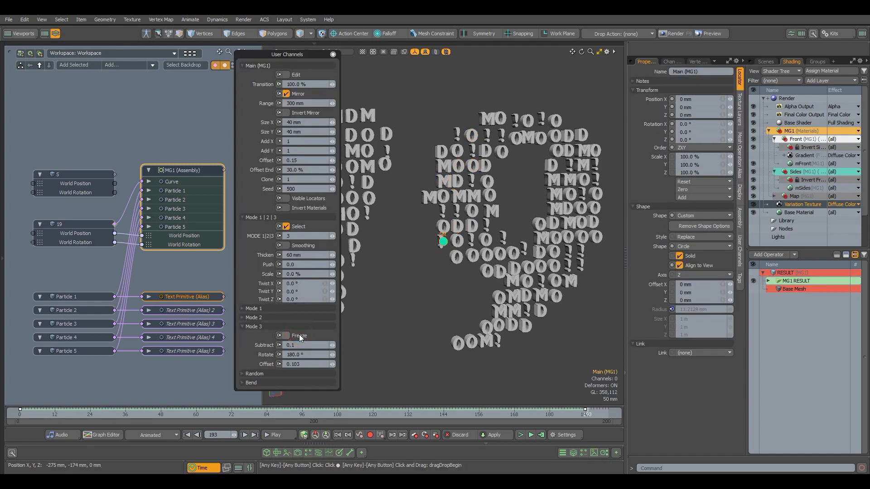
pyautogui.click(492, 152)
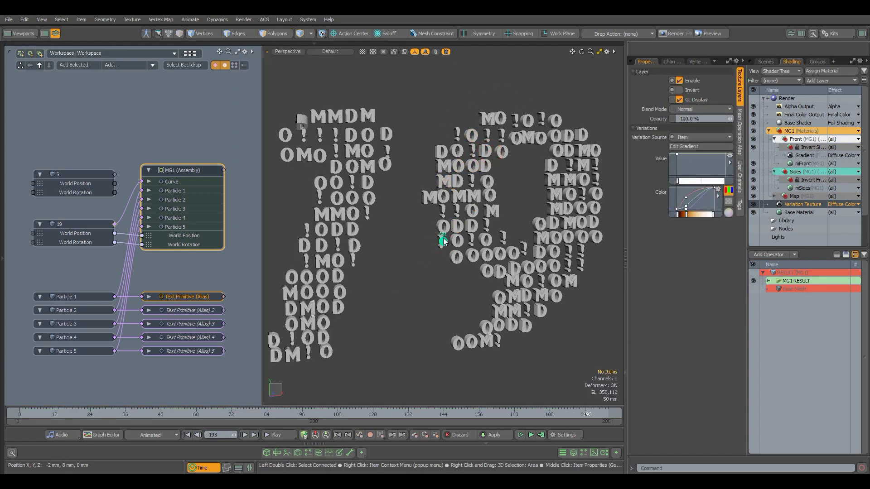
# Try a Mode 3 Rotate of 0° on the Main locator and inspect the letters up close
pyautogui.click(443, 242)
pyautogui.press('F5')
pyautogui.click(317, 355)
pyautogui.write('0')
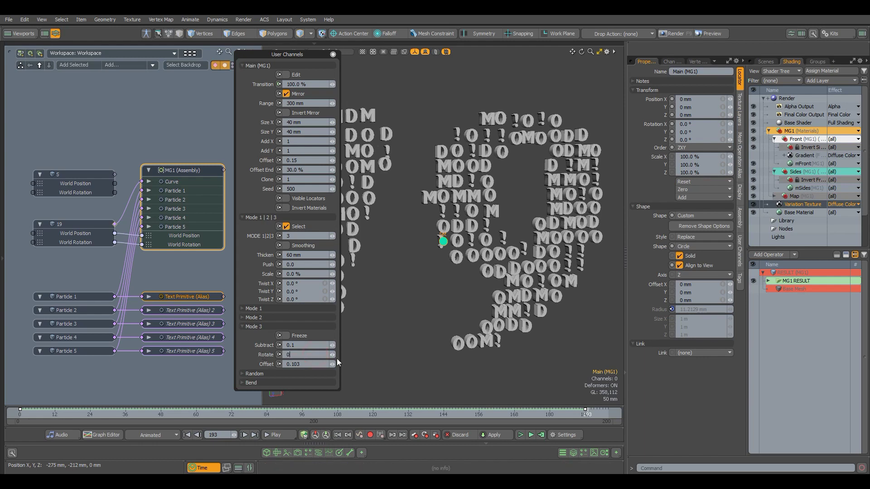
pyautogui.press('Return')
pyautogui.keyDown('alt'); pyautogui.moveTo(420, 287); pyautogui.dragTo(387, 285); pyautogui.keyUp('alt')
pyautogui.keyDown('ctrl'); pyautogui.keyDown('alt'); pyautogui.moveTo(474, 195); pyautogui.dragTo(501, 169); pyautogui.keyUp('alt'); pyautogui.keyUp('ctrl')
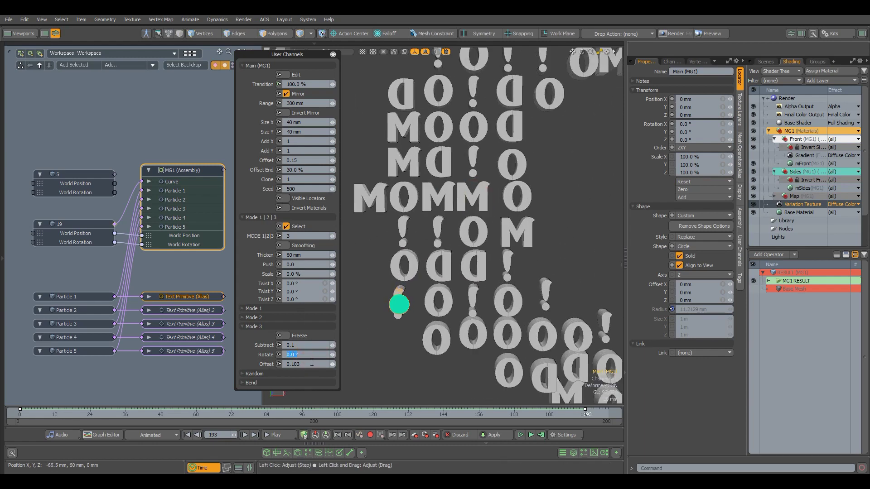
# Set the Mode 3 Rotate back to 180°
pyautogui.write('180')
pyautogui.press('Return')
pyautogui.moveTo(333, 355); pyautogui.dragTo(362, 334)
pyautogui.scroll(-4, 486, 273)
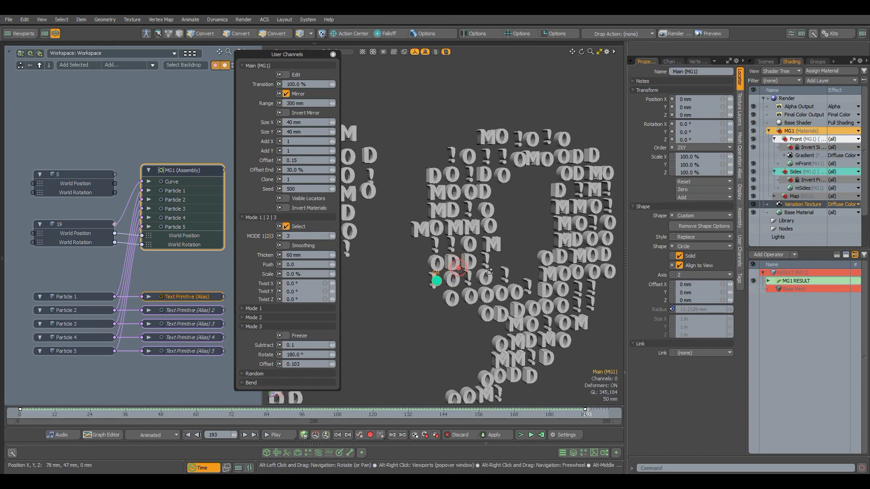
# Set Push to 0.087, Scale to 23% and all three Twist axes to 9.8°, with Size X and Size Y at 50 mm
pyautogui.moveTo(323, 285); pyautogui.dragTo(429, 255)
pyautogui.write('50')
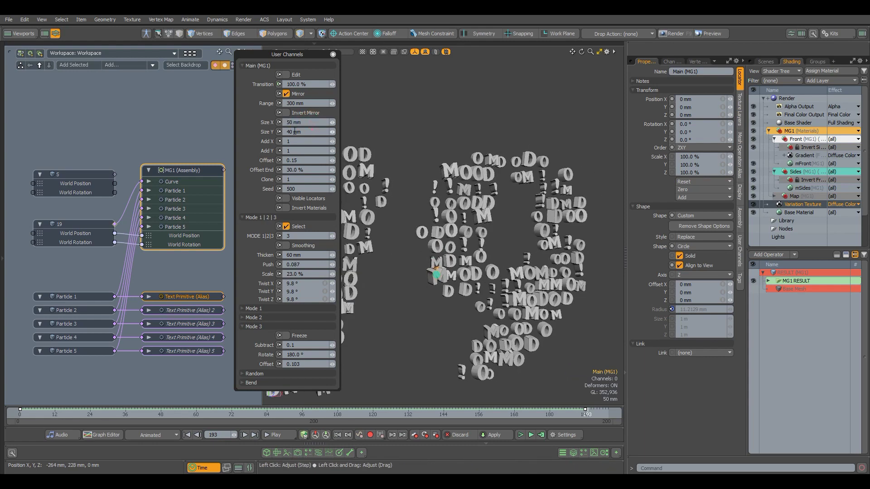
pyautogui.click(299, 132)
pyautogui.write('50')
pyautogui.press('Return')
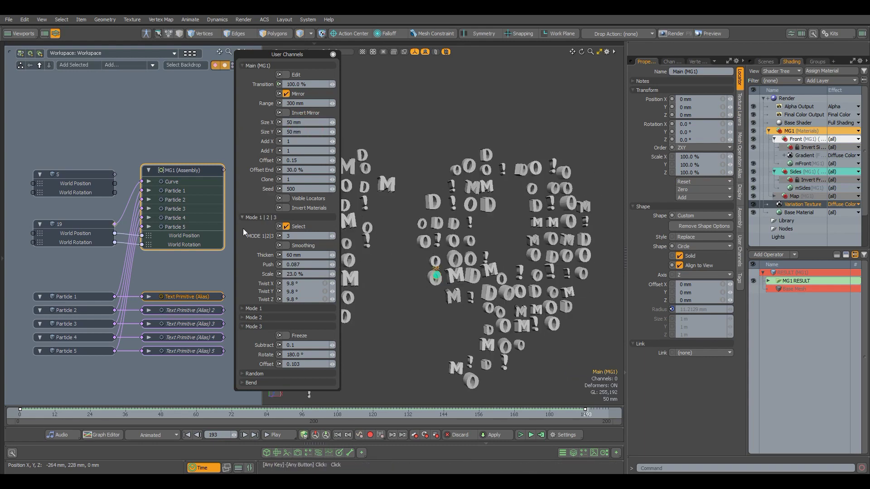
# Set the Size of the first Text Primitive alias to 40 mm
pyautogui.click(200, 277)
pyautogui.click(198, 297)
pyautogui.moveTo(698, 137); pyautogui.dragTo(632, 146)
pyautogui.write('40')
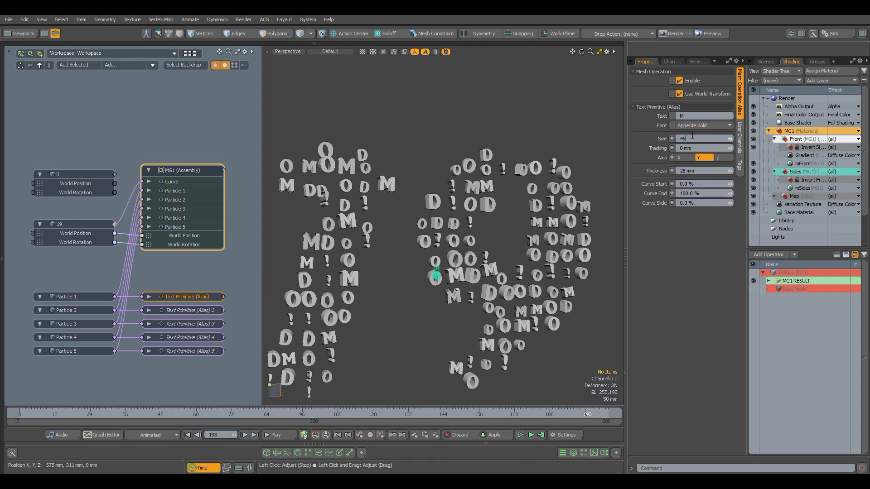
pyautogui.press('Return')
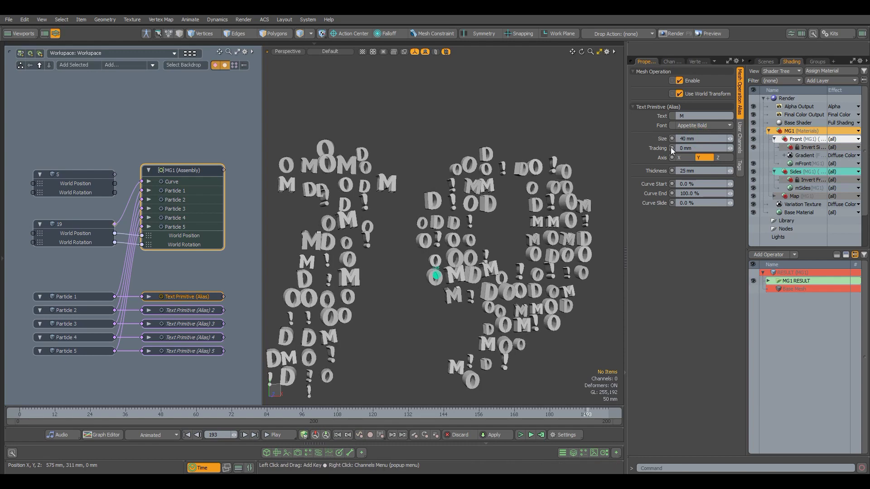
# Scrub the transition back to about frame 45 and forward to frame 200 to inspect the letters
pyautogui.moveTo(584, 414); pyautogui.dragTo(378, 414)
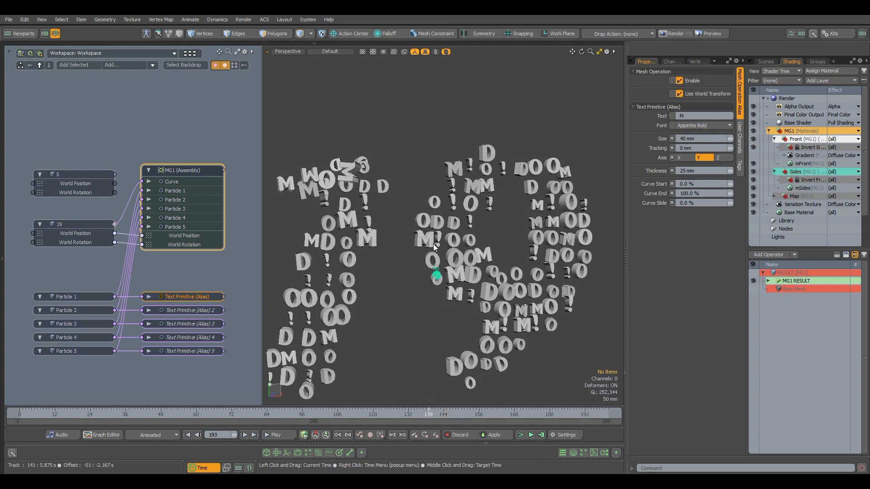
pyautogui.keyDown('alt'); pyautogui.moveTo(458, 261); pyautogui.dragTo(425, 248); pyautogui.keyUp('alt')
pyautogui.click(152, 412)
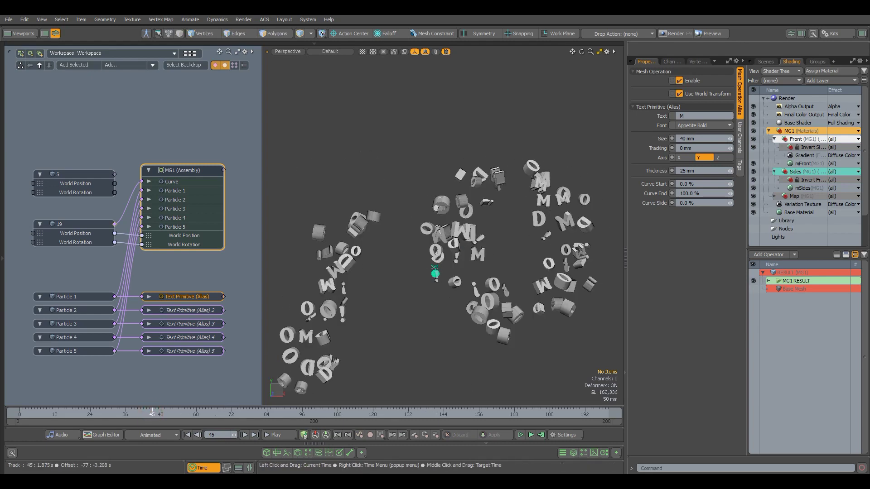
pyautogui.moveTo(366, 414); pyautogui.dragTo(608, 414)
pyautogui.keyDown('alt'); pyautogui.moveTo(435, 224); pyautogui.dragTo(457, 261); pyautogui.keyUp('alt')
# Select the Main locator, try higher Seed values such as 502, and return the Seed to 500
pyautogui.middleClick(448, 265)
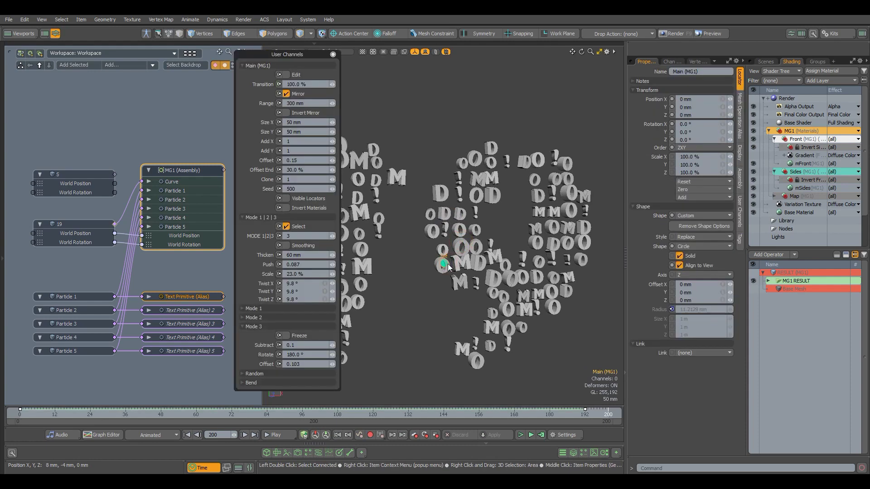
pyautogui.click(333, 189)
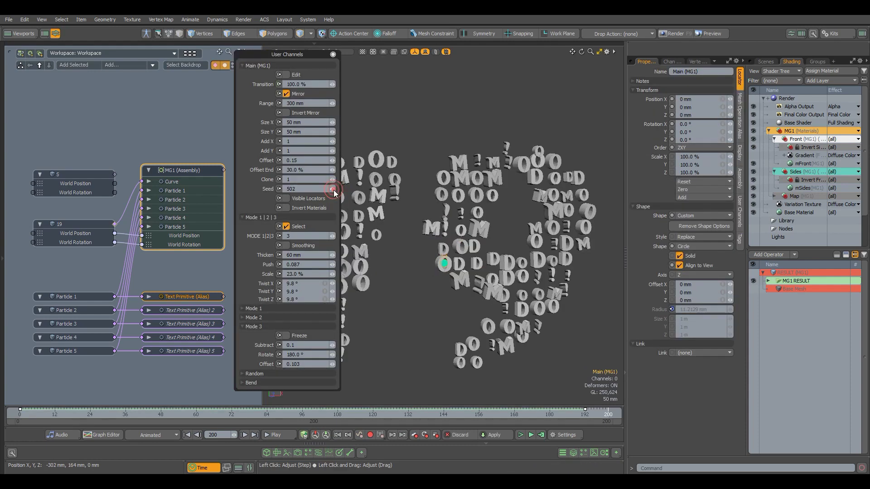
pyautogui.click(332, 190)
pyautogui.click(332, 191)
# Set the three Twist axes to 5° and the Scale to 10%
pyautogui.write('5')
pyautogui.press('Return')
pyautogui.click(305, 273)
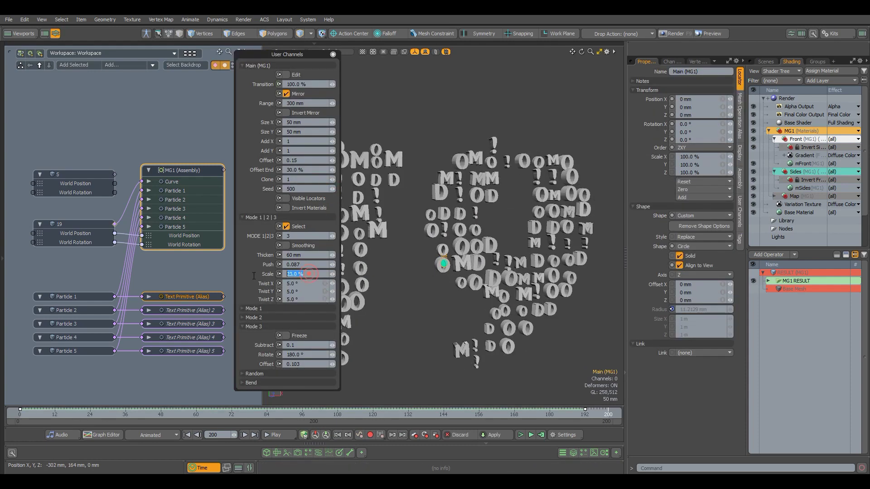
pyautogui.write('10')
pyautogui.press('Return')
# Try a Twist Z of 25° and return it to 5°
pyautogui.click(325, 298)
pyautogui.write('25')
pyautogui.press('Return')
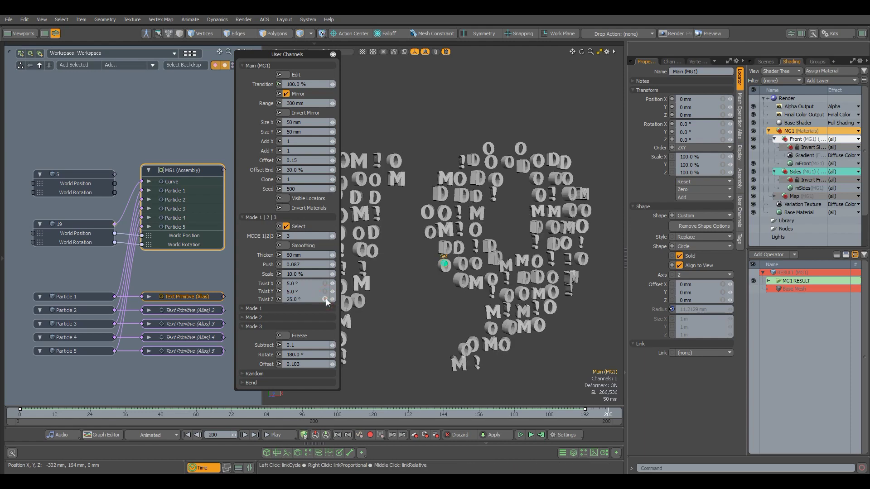
pyautogui.click(307, 299)
pyautogui.write('5')
pyautogui.press('Return')
# Reset the Scale and all three Twist axes to 0 and turn off Select for the modes
pyautogui.rightClick(266, 298)
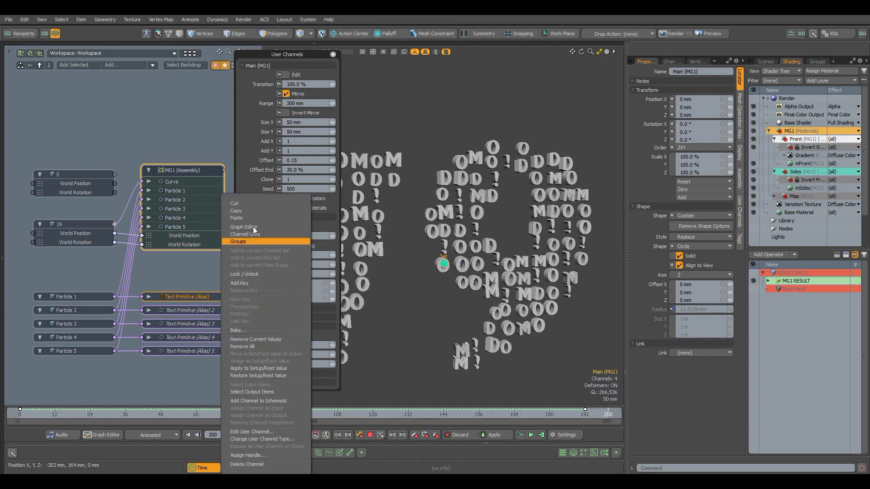
pyautogui.click(246, 204)
pyautogui.click(286, 226)
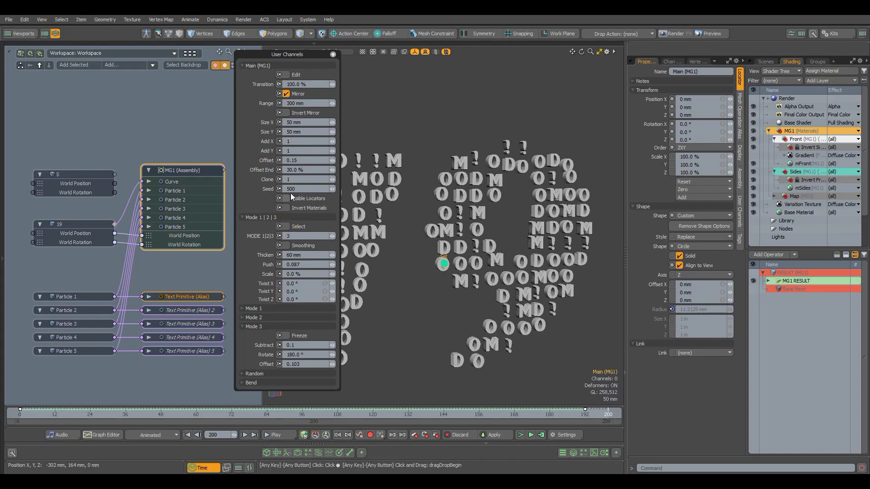
# Using Edit, replace the 19 mesh with the S mesh on the assembly's Curve, World Position and World Rotation inputs, and turn Edit off
pyautogui.click(286, 75)
pyautogui.click(190, 121)
pyautogui.press('Delete')
pyautogui.press('Delete')
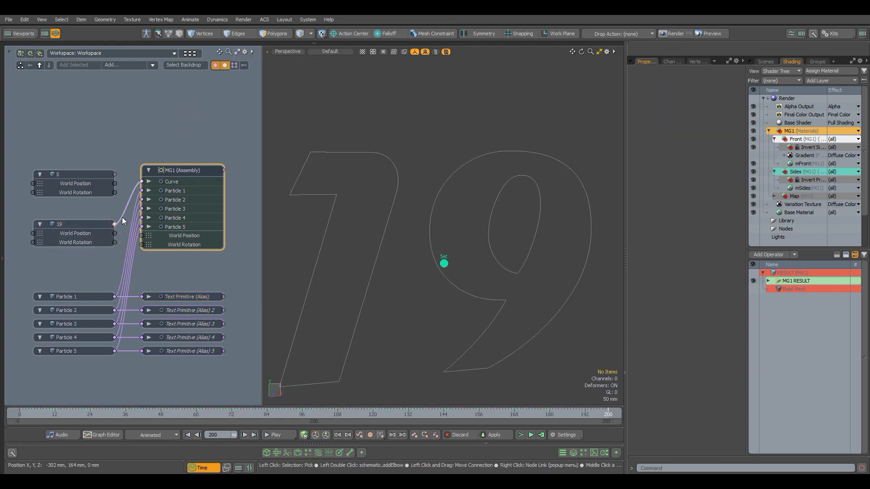
pyautogui.moveTo(124, 221); pyautogui.dragTo(114, 177)
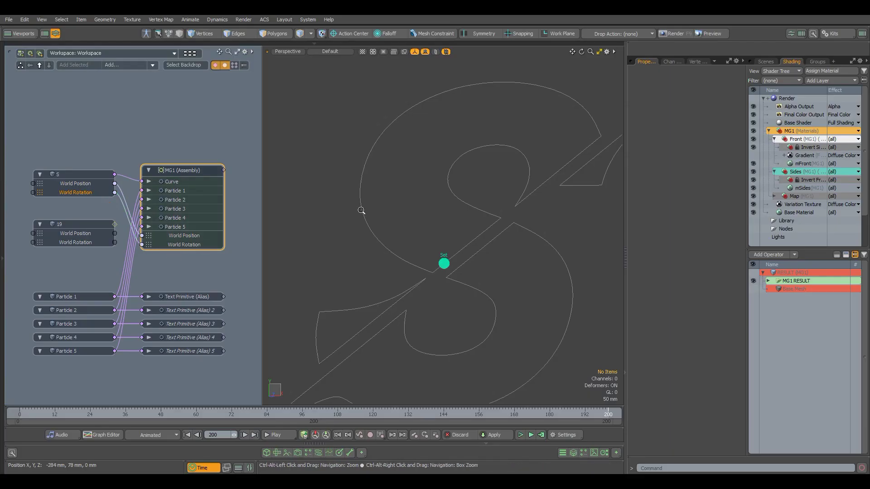
pyautogui.keyDown('ctrl'); pyautogui.keyDown('alt'); pyautogui.moveTo(361, 209); pyautogui.dragTo(412, 224); pyautogui.keyUp('alt'); pyautogui.keyUp('ctrl')
pyautogui.click(438, 232)
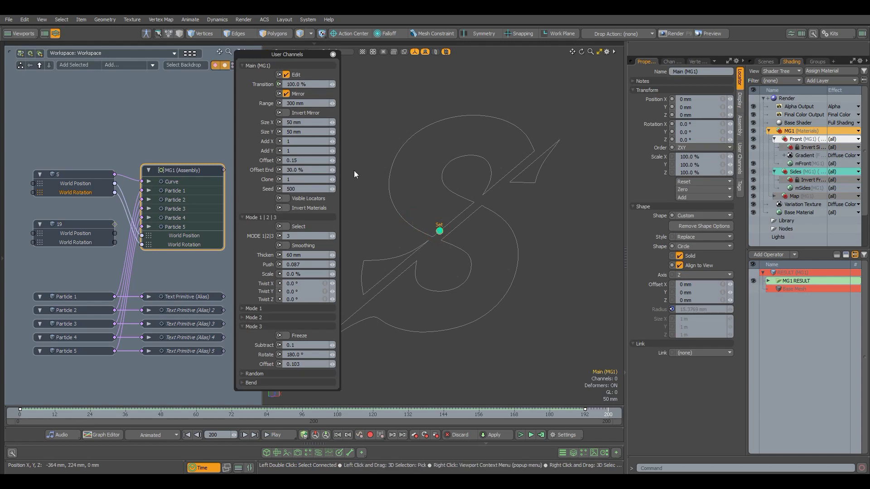
pyautogui.click(286, 74)
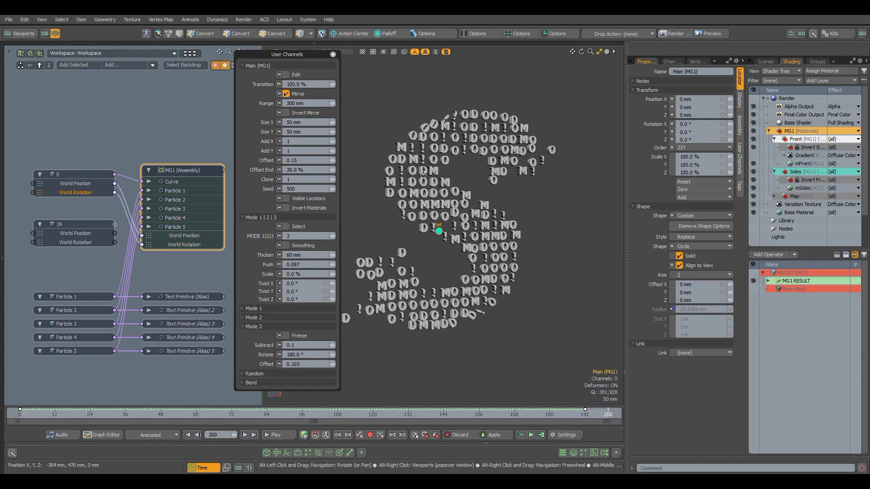
# Scrub the transition back to about frame 15 and forward to about frame 172 to inspect the letters filling the S
pyautogui.moveTo(253, 417); pyautogui.dragTo(396, 415)
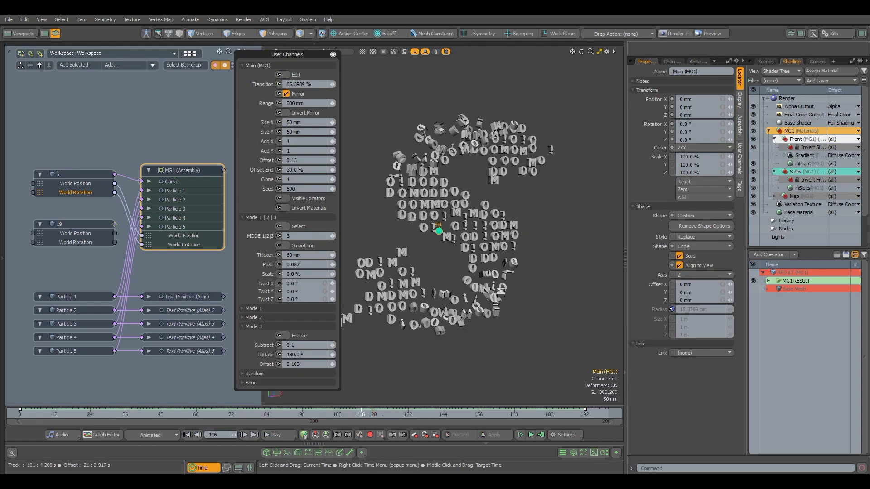
pyautogui.click(65, 418)
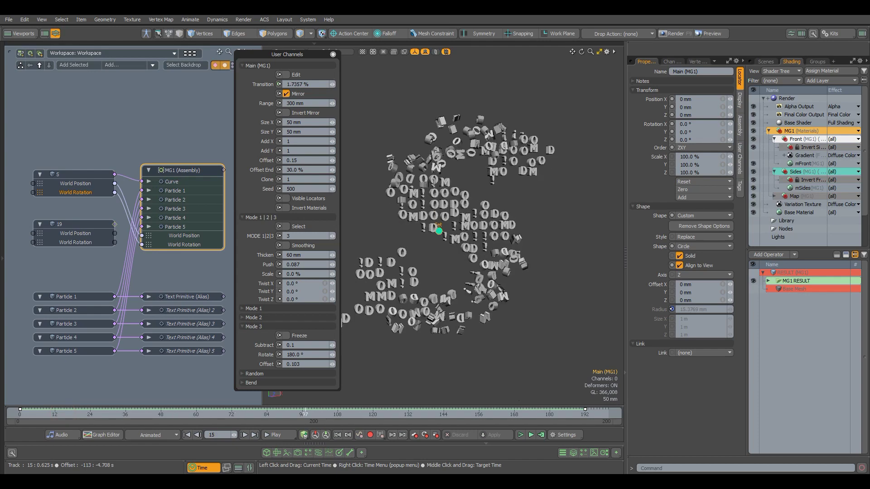
pyautogui.moveTo(305, 415); pyautogui.dragTo(525, 415)
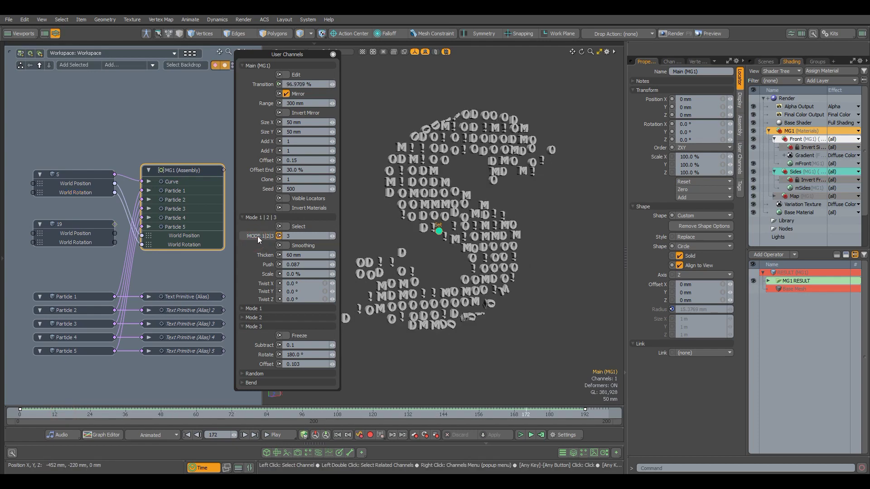
# Switch the assembly to Mode 1 and reset Push to 0
pyautogui.click(260, 325)
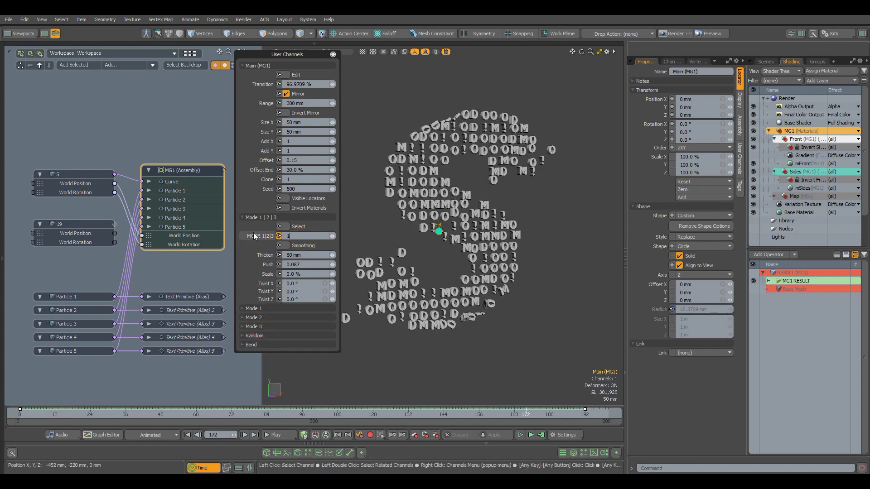
pyautogui.press('Return')
pyautogui.rightClick(332, 265)
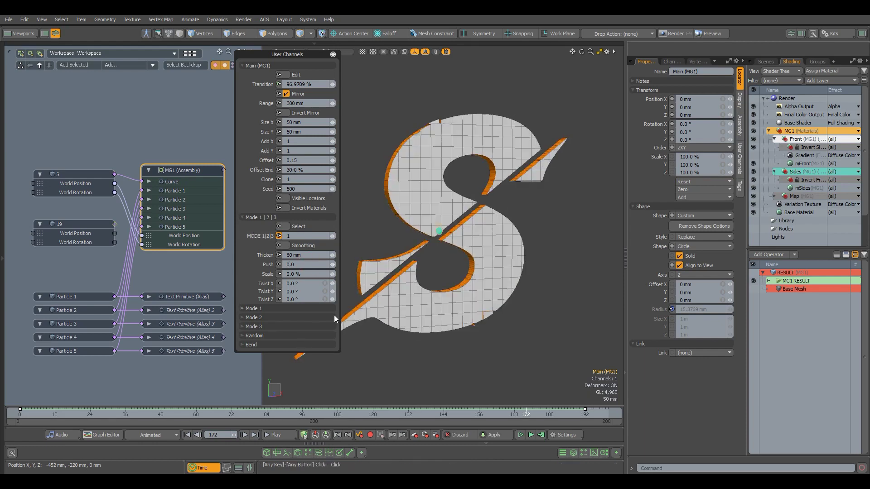
# Go to frame 200 and set Size X and Size Y to 85 mm
pyautogui.moveTo(447, 415); pyautogui.dragTo(608, 415)
pyautogui.keyDown('alt'); pyautogui.moveTo(485, 242); pyautogui.dragTo(453, 238); pyautogui.keyUp('alt')
pyautogui.click(270, 126)
pyautogui.write('85')
pyautogui.press('Return')
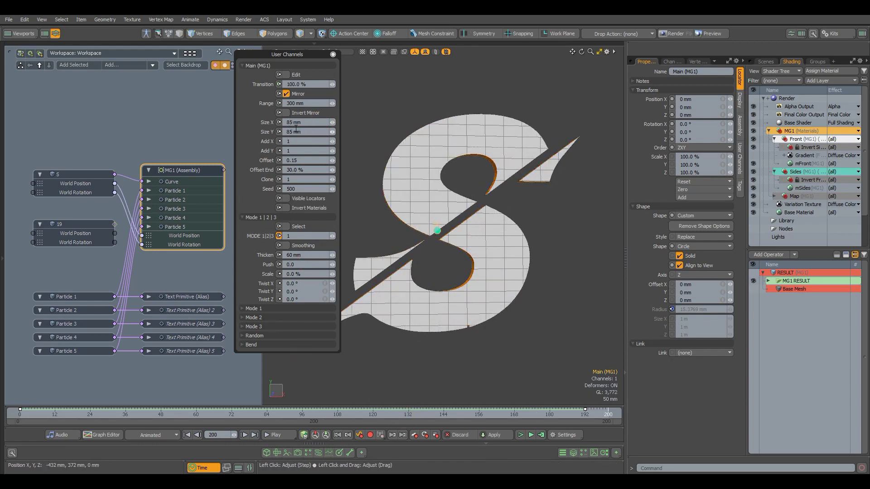
# In the front view, turn on Visible Locators and Edit, and move the End locator to just above the S
pyautogui.press('KP_2')
pyautogui.scroll(-2, 433, 221)
pyautogui.click(286, 198)
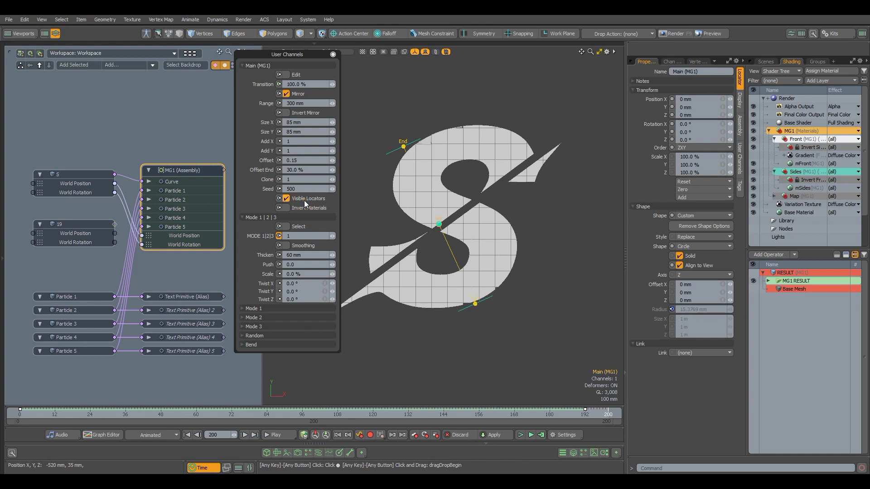
pyautogui.click(286, 75)
pyautogui.click(403, 146)
pyautogui.press('w')
pyautogui.moveTo(446, 103); pyautogui.dragTo(469, 77)
pyautogui.press('space')
# Move the Start locator below the S to about X 185 mm, Y -540 mm, turn off Edit and scrub to frame 70
pyautogui.click(475, 304)
pyautogui.press('w')
pyautogui.moveTo(519, 261); pyautogui.dragTo(517, 288)
pyautogui.press('space')
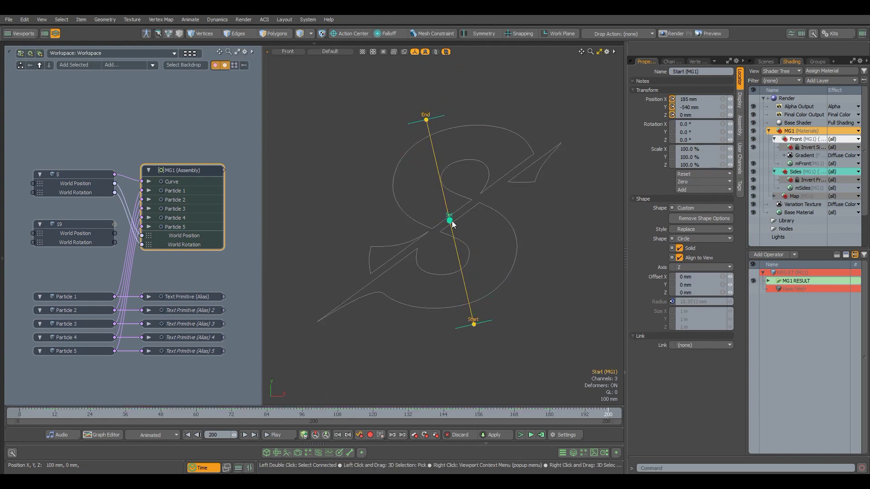
pyautogui.click(451, 221)
pyautogui.click(294, 76)
pyautogui.moveTo(426, 412); pyautogui.dragTo(230, 404)
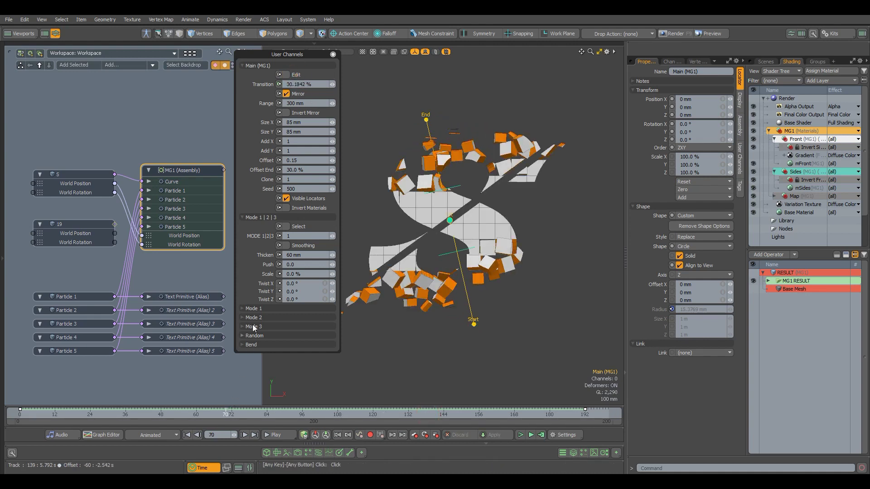
# Try 209 mm for Random Position X, Y and Z, and change them to 100, 75 and 175 mm
pyautogui.click(253, 217)
pyautogui.click(254, 254)
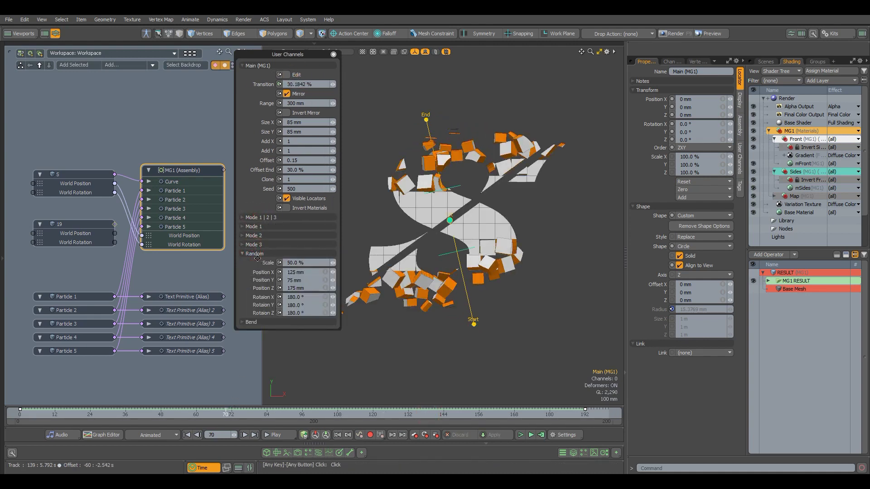
pyautogui.click(327, 274)
pyautogui.moveTo(333, 272); pyautogui.dragTo(371, 272)
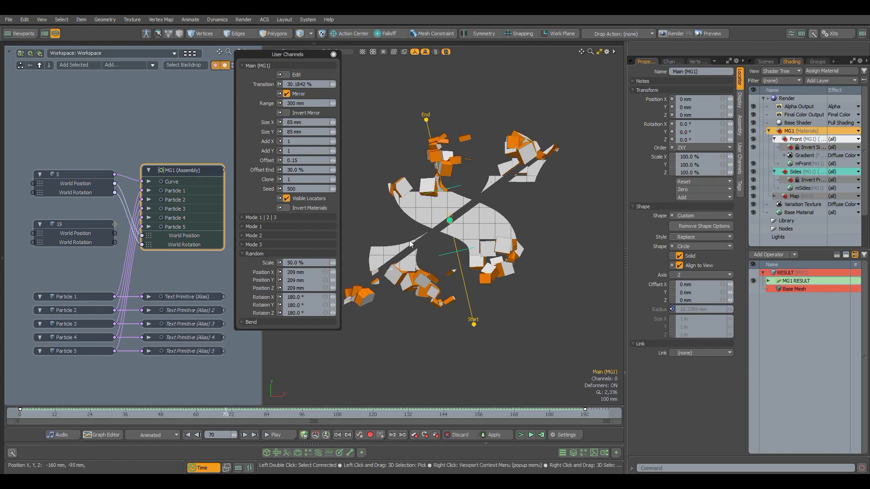
pyautogui.keyDown('alt'); pyautogui.keyDown('shift'); pyautogui.moveTo(410, 244); pyautogui.dragTo(454, 248); pyautogui.keyUp('shift'); pyautogui.keyUp('alt')
pyautogui.hotkey('ctrl', 'space')
pyautogui.click(498, 217)
pyautogui.moveTo(333, 288); pyautogui.dragTo(325, 288)
pyautogui.moveTo(333, 280); pyautogui.dragTo(309, 274)
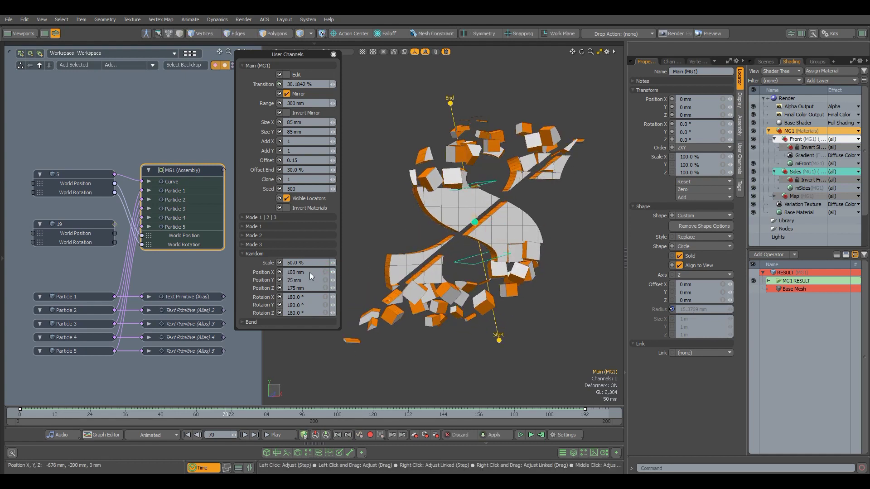
# Try zero for the Random Position, Rotation and Scale values and scrub the transition to compare
pyautogui.keyDown('ctrl'); pyautogui.click(327, 272); pyautogui.keyUp('ctrl')
pyautogui.keyDown('ctrl'); pyautogui.click(327, 296); pyautogui.keyUp('ctrl')
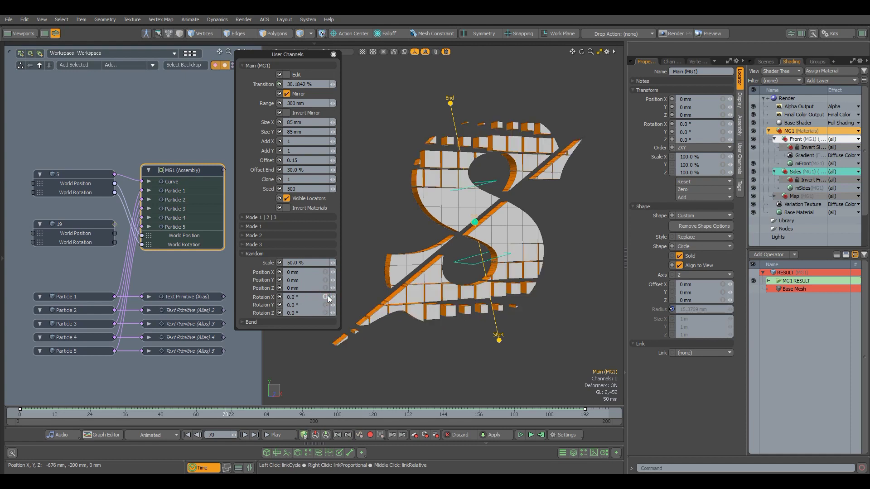
pyautogui.write('0')
pyautogui.press('Return')
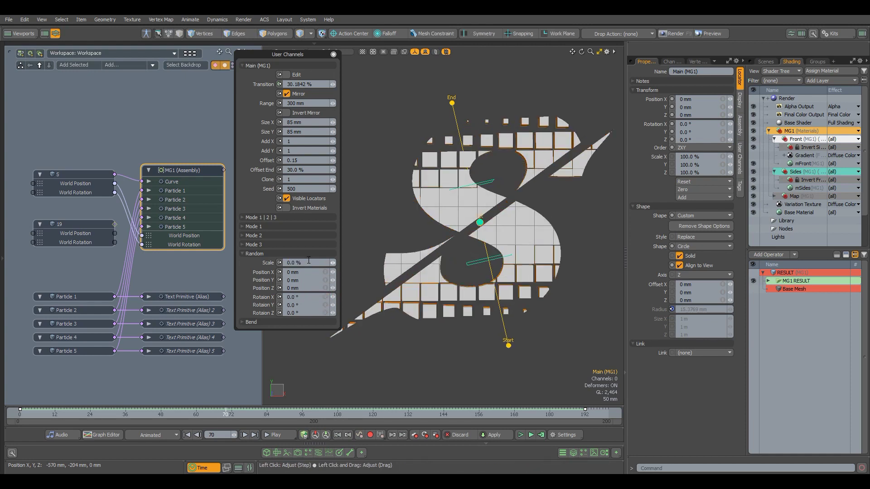
pyautogui.moveTo(99, 415); pyautogui.dragTo(297, 414)
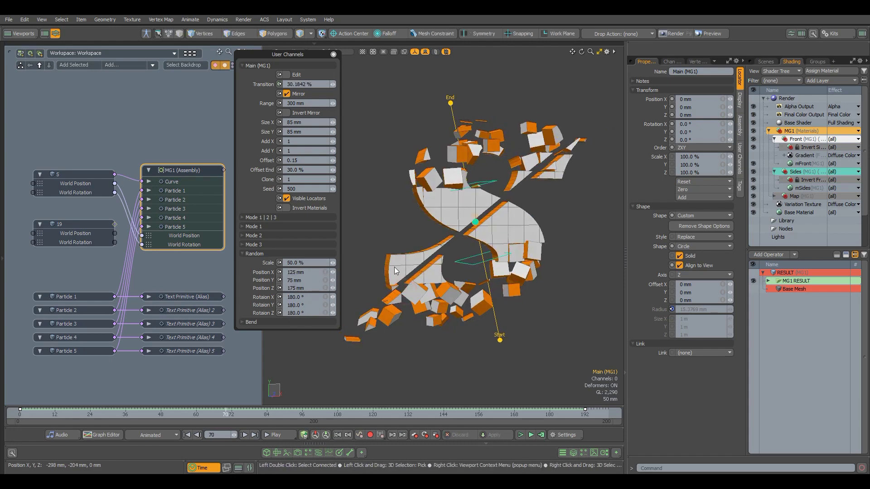
# Try Seed values such as 502 for the scattered pieces and return the Seed to 500
pyautogui.click(333, 188)
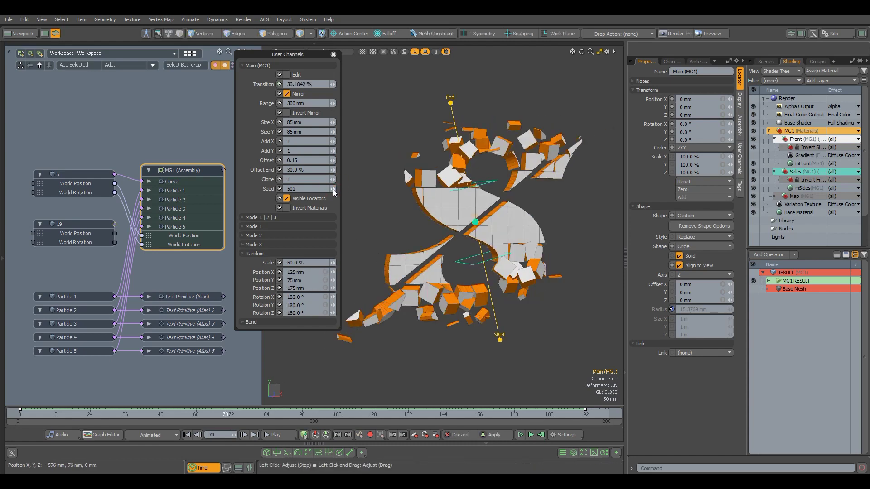
pyautogui.click(333, 190)
# Enable Bend | Wiggle in the Bend settings
pyautogui.click(260, 254)
pyautogui.click(259, 264)
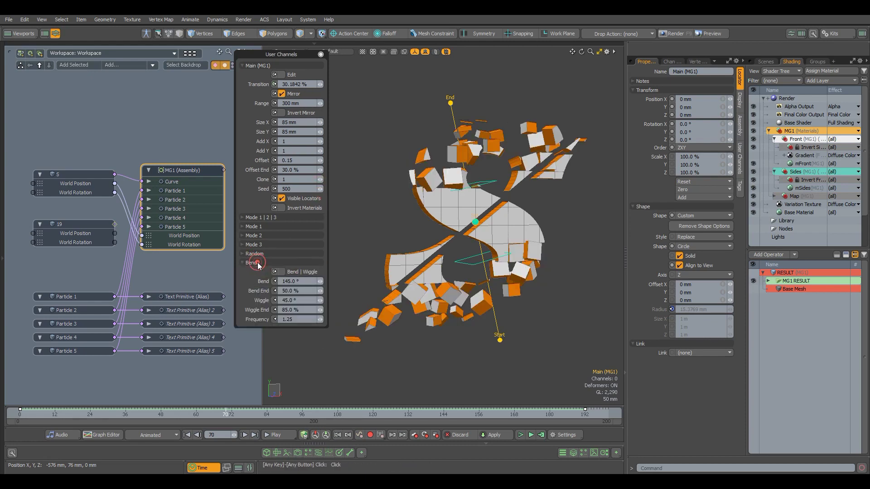
pyautogui.click(283, 272)
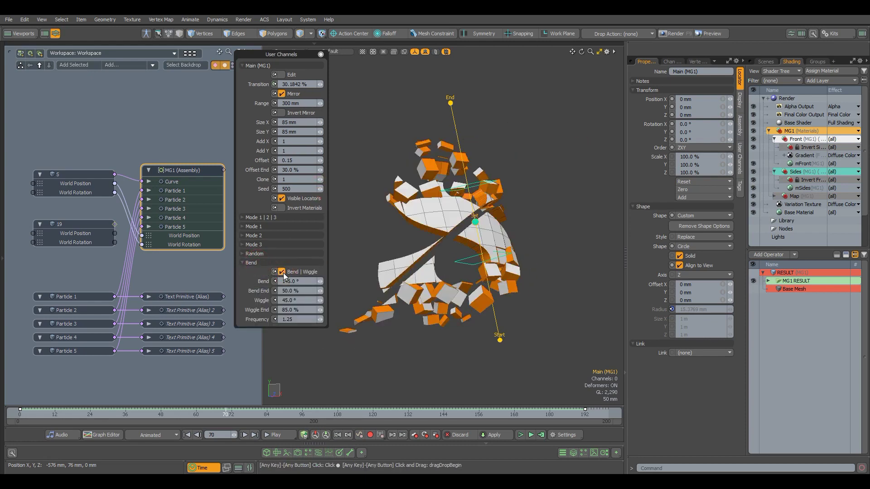
# Try a Bend of 0° and restore it to 145°
pyautogui.moveTo(301, 282); pyautogui.dragTo(244, 285)
pyautogui.write('0')
pyautogui.press('Return')
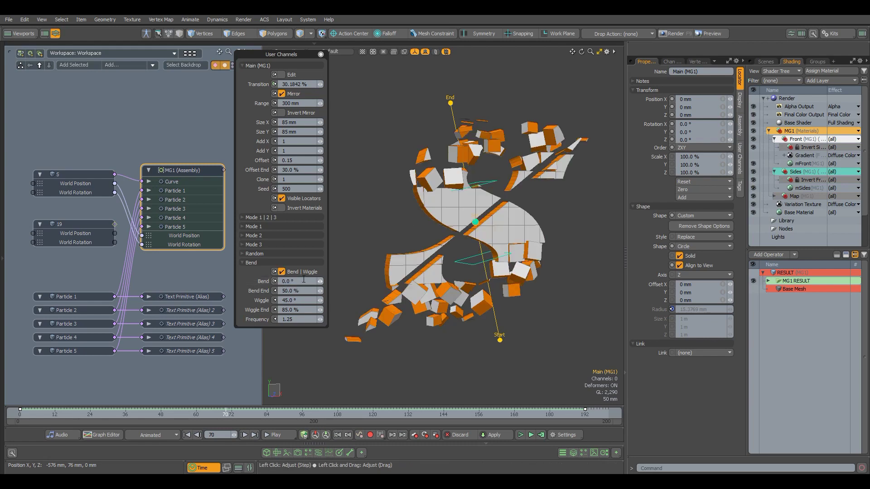
pyautogui.write('145')
pyautogui.press('Return')
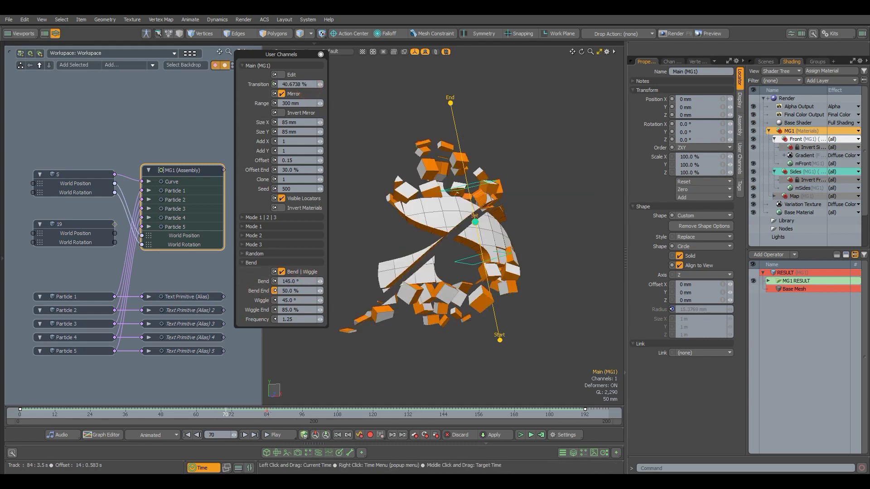
# Scrub the bent transition to frame 99 and review its Transition and Wiggle values
pyautogui.moveTo(227, 413); pyautogui.dragTo(311, 413)
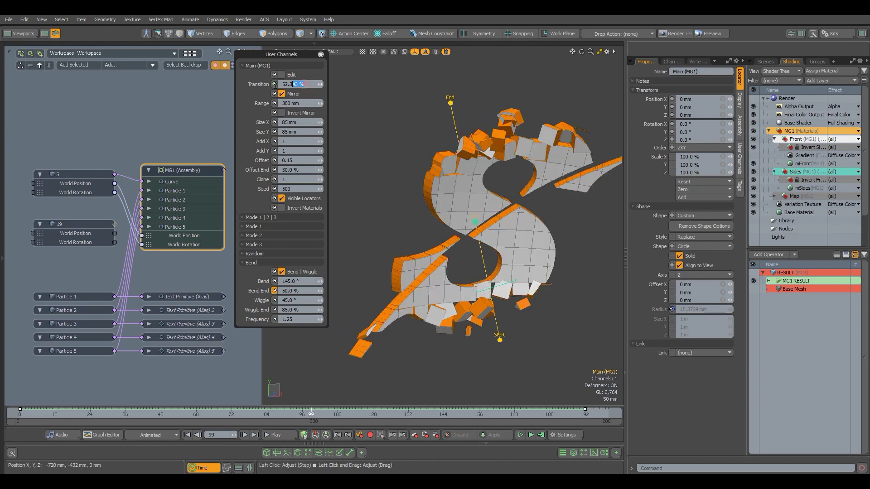
pyautogui.moveTo(292, 85); pyautogui.dragTo(268, 232)
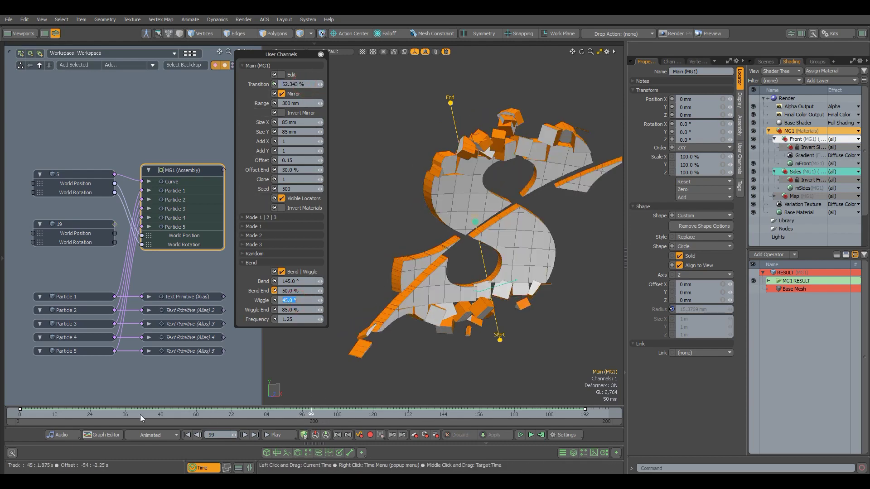
# Play the animation from the start, turn off Visible Locators and stop playback
pyautogui.click(186, 435)
pyautogui.click(277, 436)
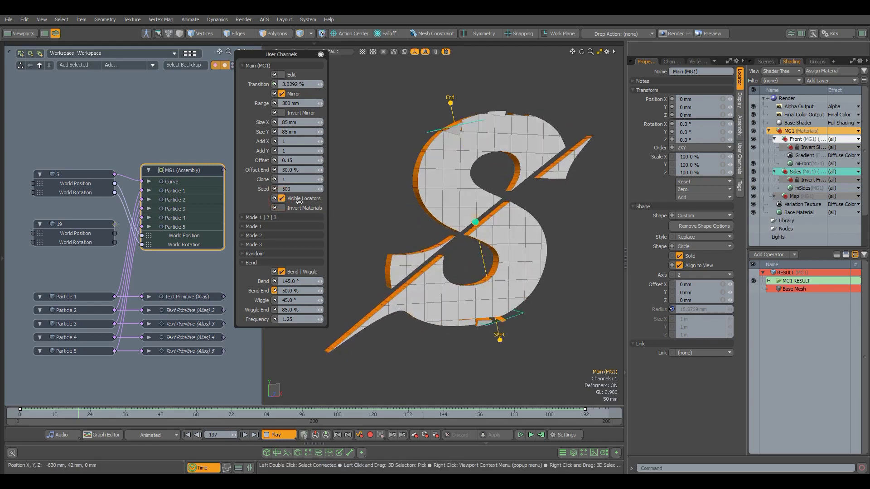
pyautogui.click(282, 198)
pyautogui.click(276, 435)
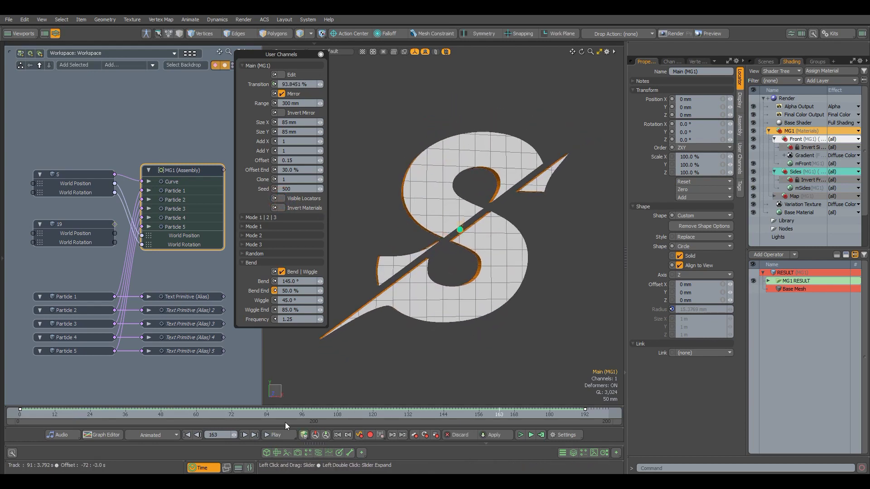
# Scrub the transition back to about frame 18 and forward to frame 131, inspecting the bend and wiggle from the side
pyautogui.moveTo(241, 415); pyautogui.dragTo(73, 416)
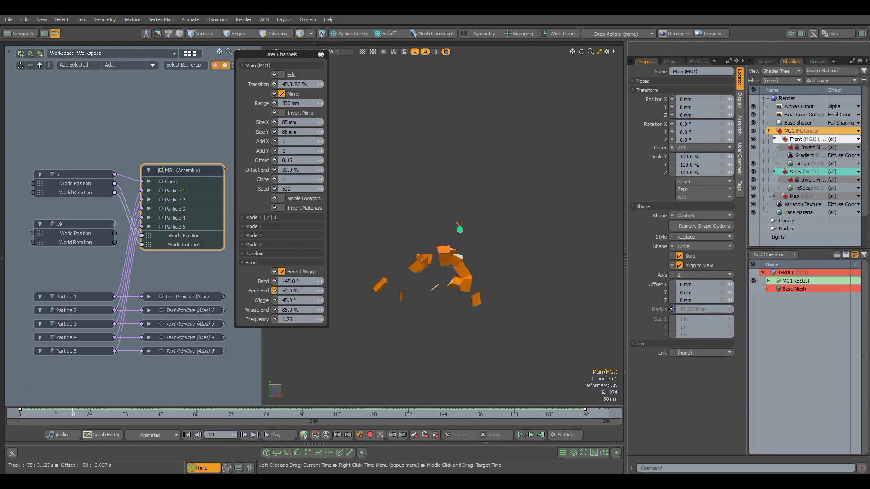
pyautogui.moveTo(26, 390)
pyautogui.mouseDown()
pyautogui.moveTo(449, 415)
pyautogui.moveTo(296, 415)
pyautogui.moveTo(361, 414)
pyautogui.mouseUp()
pyautogui.keyDown('alt'); pyautogui.moveTo(431, 292); pyautogui.dragTo(452, 291); pyautogui.keyUp('alt')
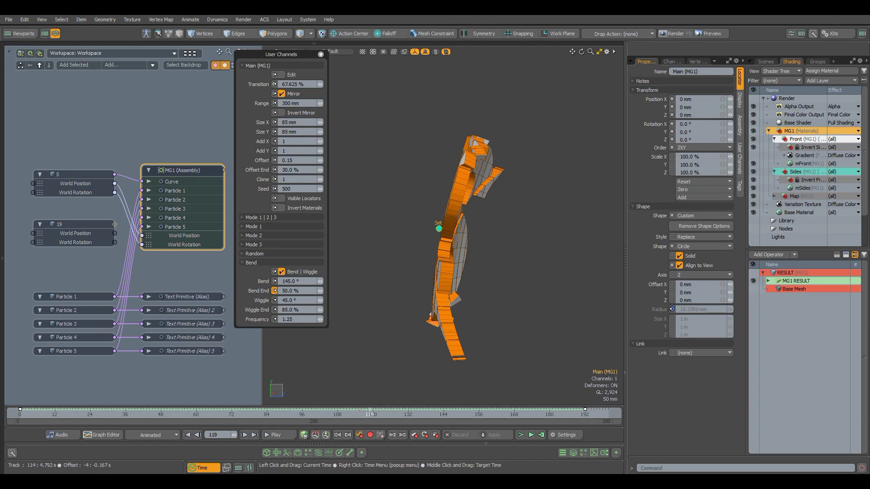
pyautogui.moveTo(367, 415)
pyautogui.mouseDown()
pyautogui.moveTo(390, 415)
pyautogui.moveTo(355, 414)
pyautogui.mouseUp()
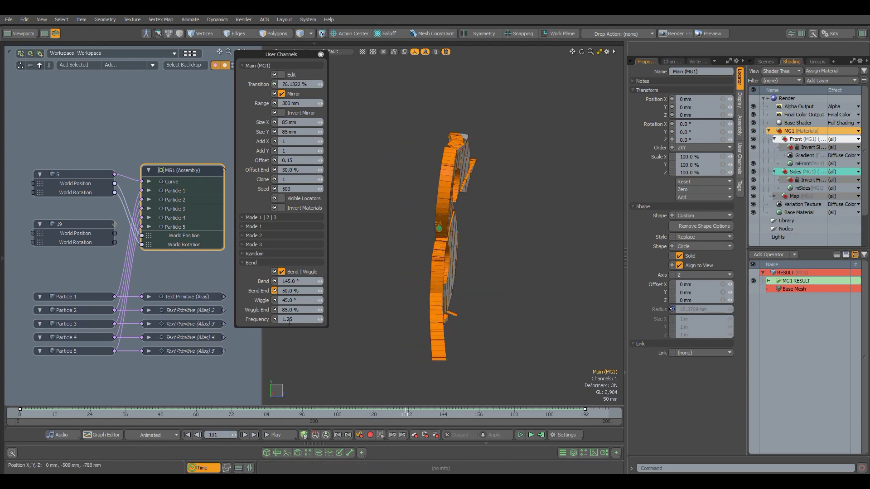
# Try a Wiggle of 0° while scrubbing to frame 137, and restore it to 45°
pyautogui.press('Return')
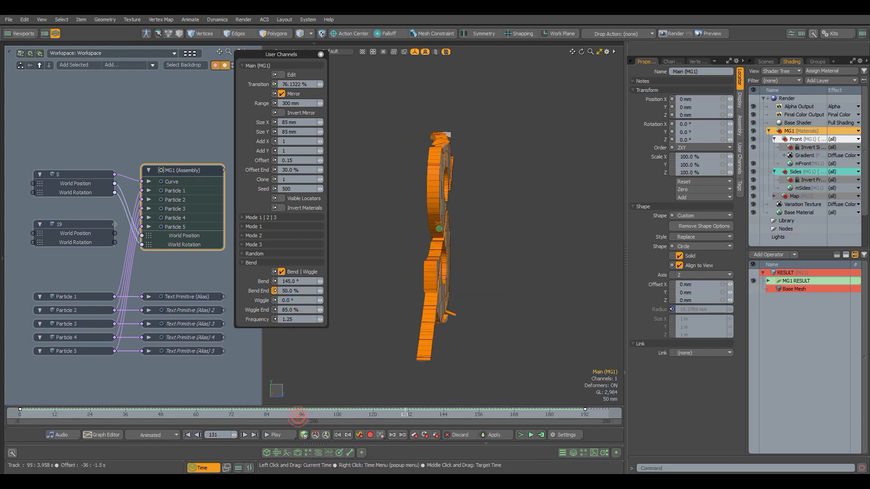
pyautogui.moveTo(299, 415); pyautogui.dragTo(335, 416)
pyautogui.click(308, 297)
pyautogui.write('4')
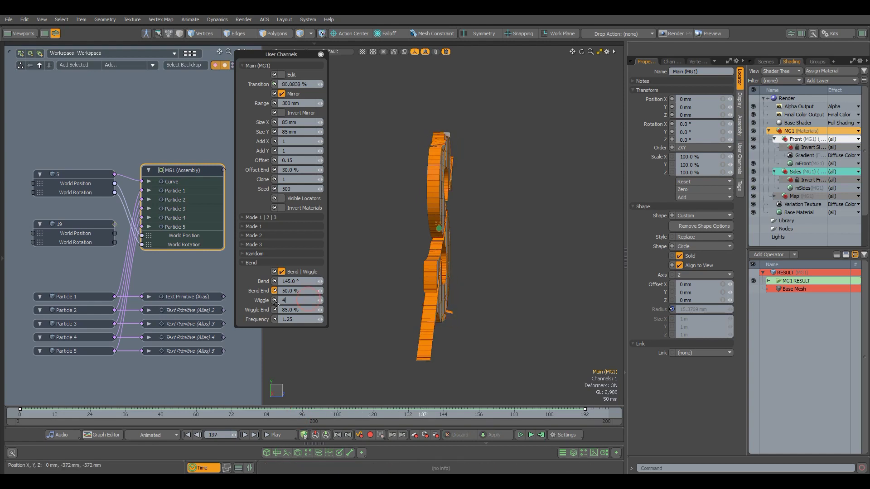
pyautogui.write('5')
pyautogui.press('Return')
# Try a Wiggle of 100° while scrubbing to frame 107, and set it back to 45°
pyautogui.write('100')
pyautogui.press('Return')
pyautogui.click(359, 412)
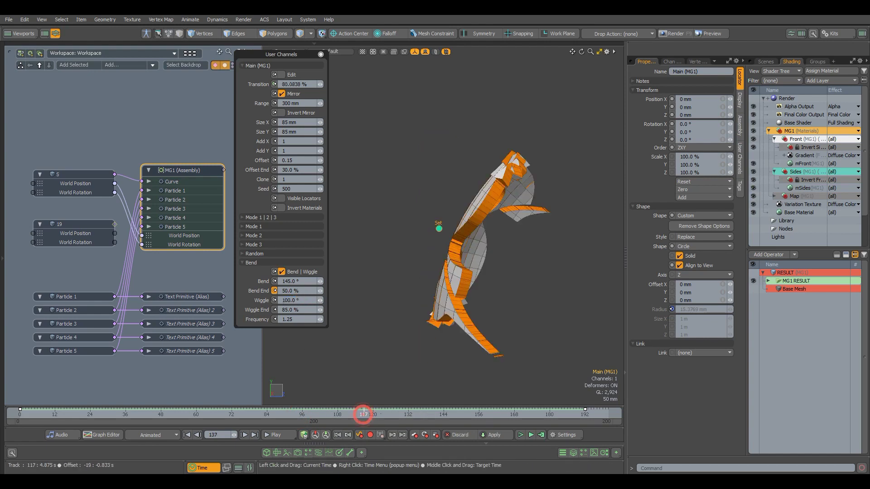
pyautogui.moveTo(364, 413); pyautogui.dragTo(341, 413)
pyautogui.click(295, 300)
pyautogui.write('45')
pyautogui.press('Return')
# Play and stop the wiggling transition, and try a Wiggle End of 95% before restoring it to 85%
pyautogui.press('space')
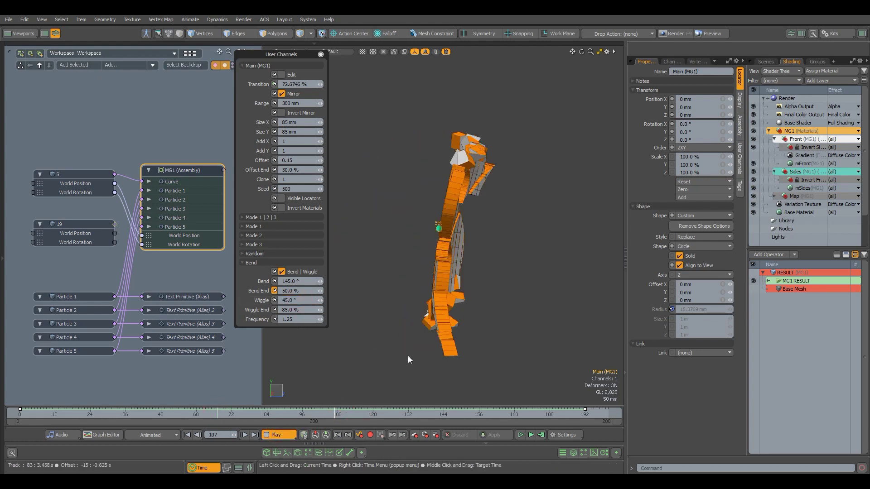
pyautogui.click(284, 436)
pyautogui.keyDown('alt'); pyautogui.moveTo(407, 351); pyautogui.dragTo(357, 311); pyautogui.keyUp('alt')
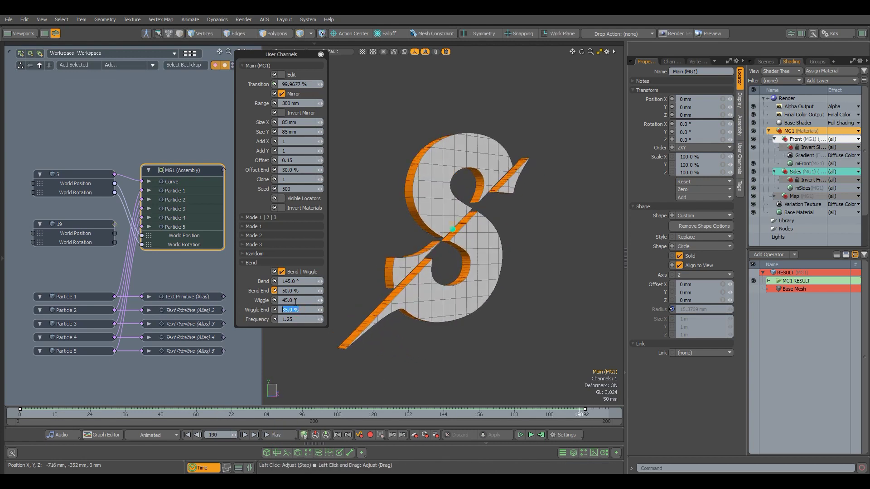
pyautogui.moveTo(348, 414); pyautogui.dragTo(432, 415)
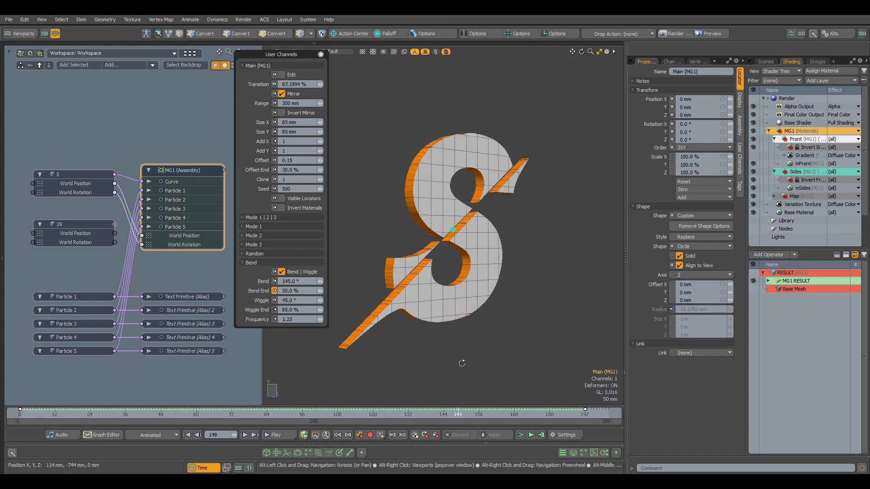
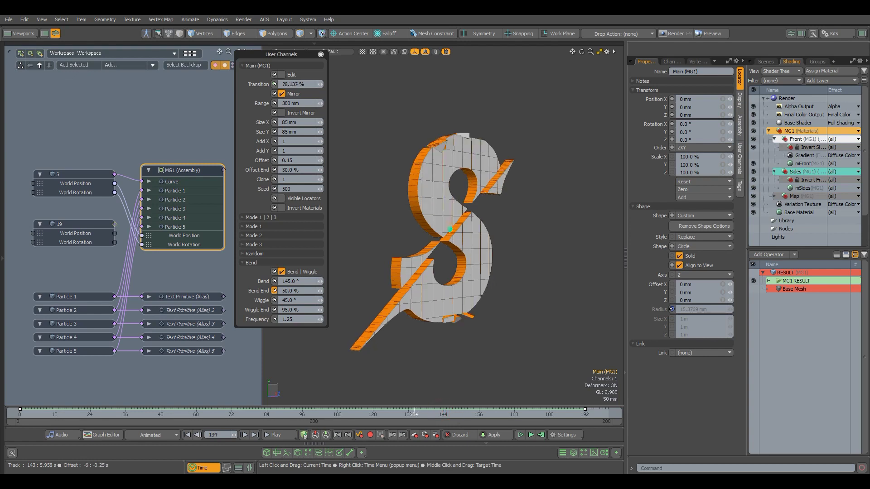
pyautogui.click(299, 309)
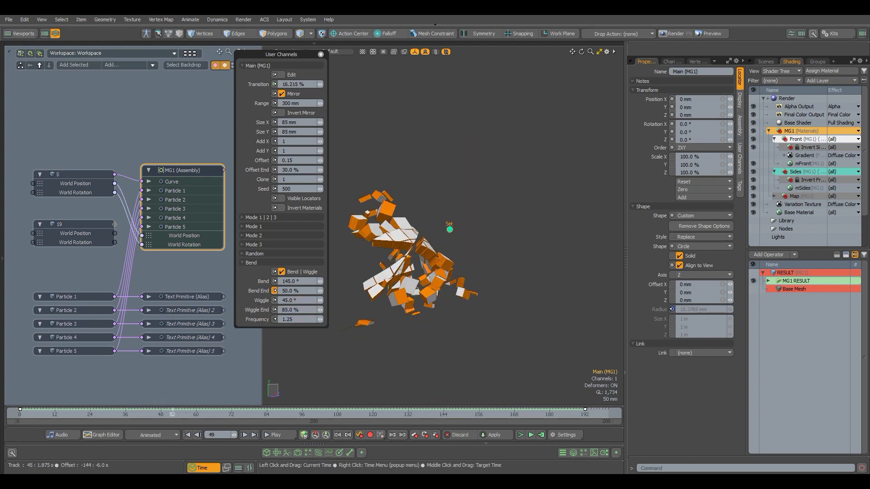
# Try a Bend of 270° on the S while scrubbing the transition, and restore it to 145°
pyautogui.click(299, 282)
pyautogui.write('1')
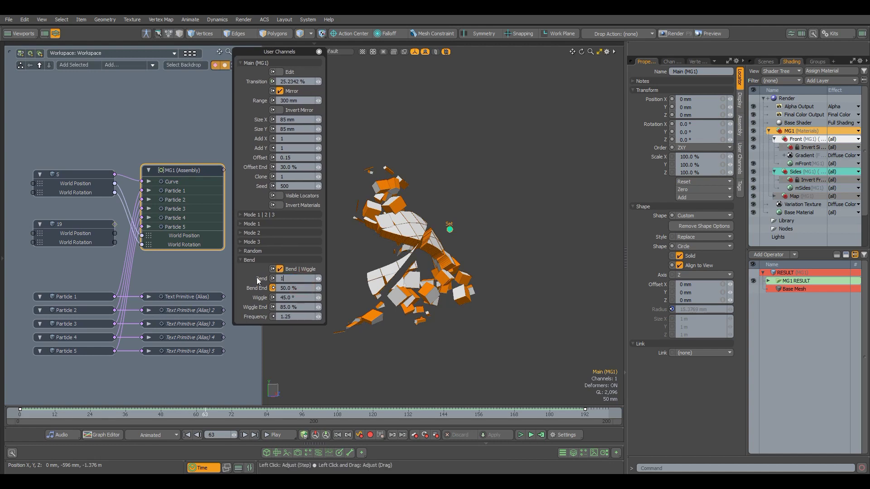
pyautogui.press('BackSpace')
pyautogui.write('270')
pyautogui.press('Return')
pyautogui.moveTo(122, 415); pyautogui.dragTo(85, 415)
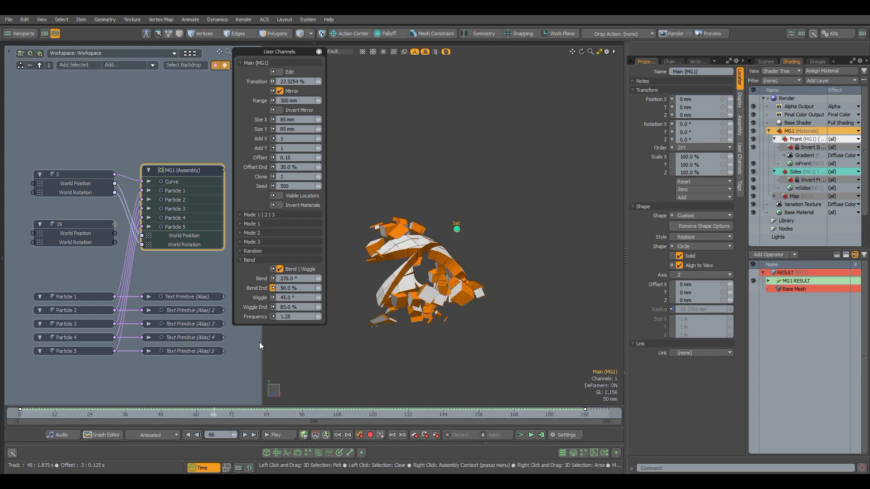
pyautogui.click(294, 278)
pyautogui.write('145')
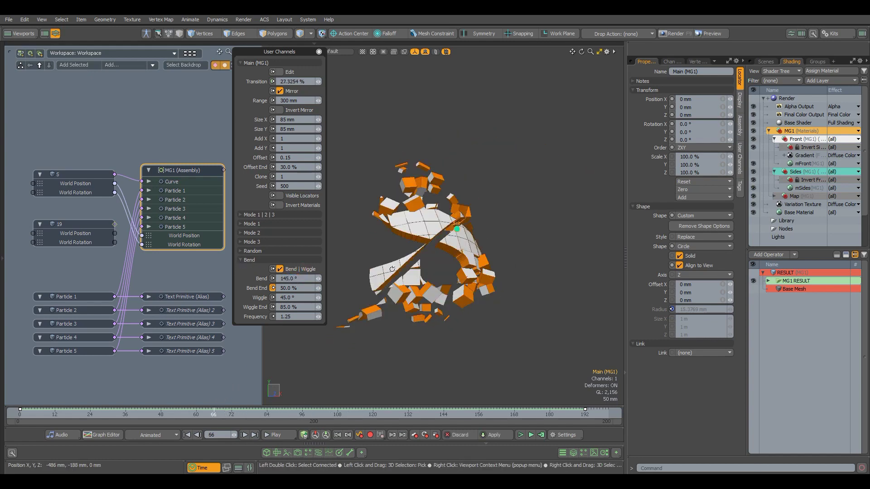
# Play the bent transition of the S from an angled view and stop playback
pyautogui.keyDown('alt'); pyautogui.moveTo(449, 285); pyautogui.dragTo(435, 271); pyautogui.keyUp('alt')
pyautogui.click(281, 434)
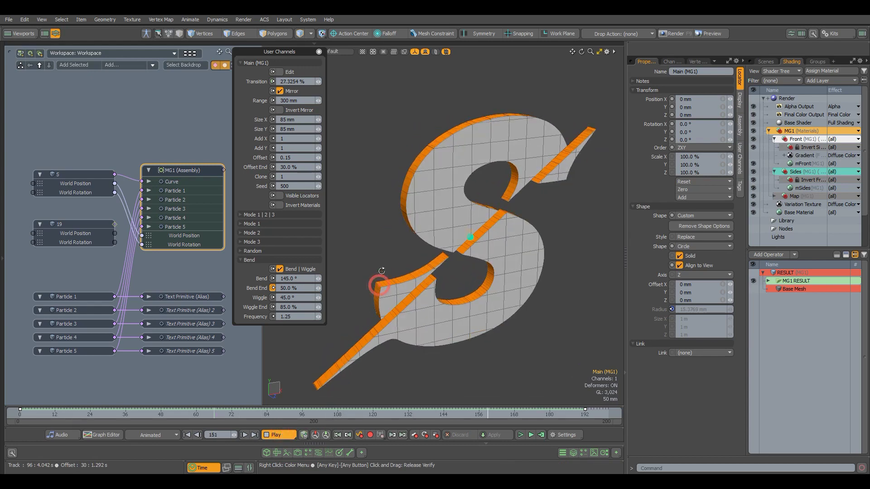
pyautogui.click(279, 434)
# Open the render preview at frame 78 and move the transition on to frame 89
pyautogui.moveTo(201, 415); pyautogui.dragTo(249, 415)
pyautogui.press('F8')
pyautogui.click(237, 235)
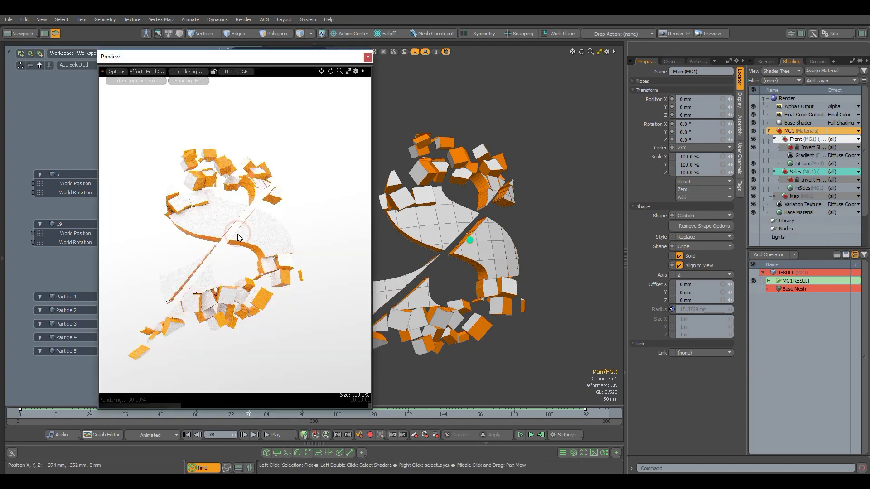
pyautogui.click(284, 416)
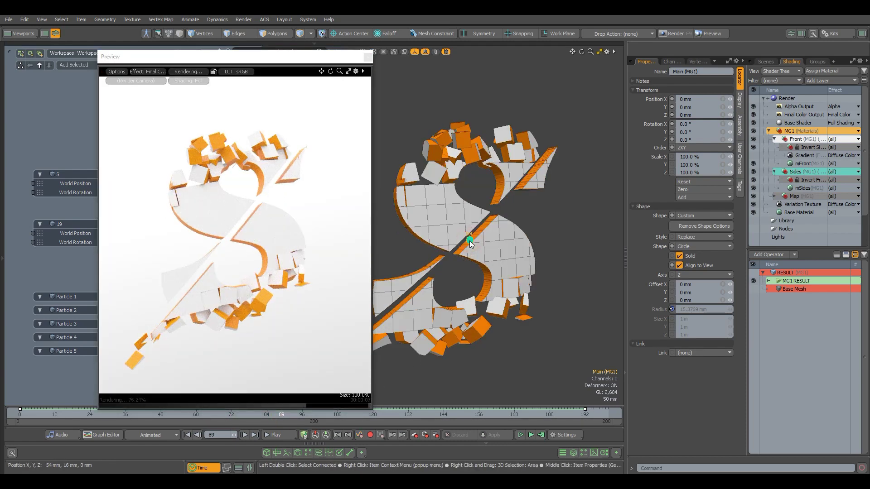
# Arrange the Preview and User Channels windows on either side of the S and turn off Mirror
pyautogui.moveTo(281, 57); pyautogui.dragTo(150, 64)
pyautogui.moveTo(319, 51); pyautogui.dragTo(463, 58)
pyautogui.moveTo(181, 64); pyautogui.dragTo(275, 47)
pyautogui.click(424, 96)
pyautogui.moveTo(462, 59); pyautogui.dragTo(695, 81)
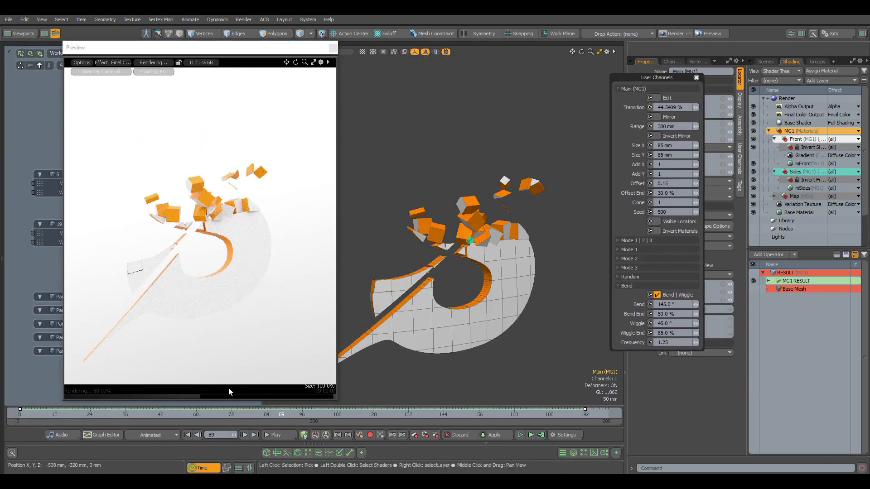
# Go to frame 22, pause the preview rendering, and play the unmirrored transition, stopping at frame 164 and returning to frame 73
pyautogui.click(84, 413)
pyautogui.click(152, 63)
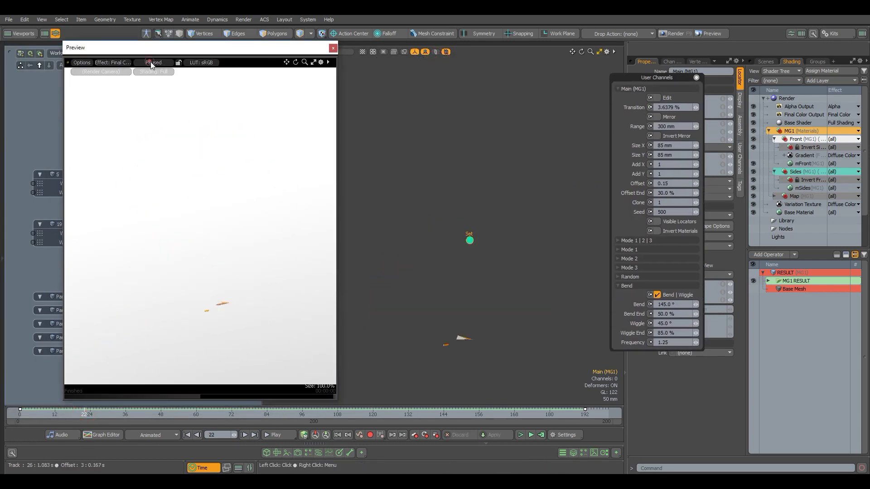
pyautogui.click(285, 436)
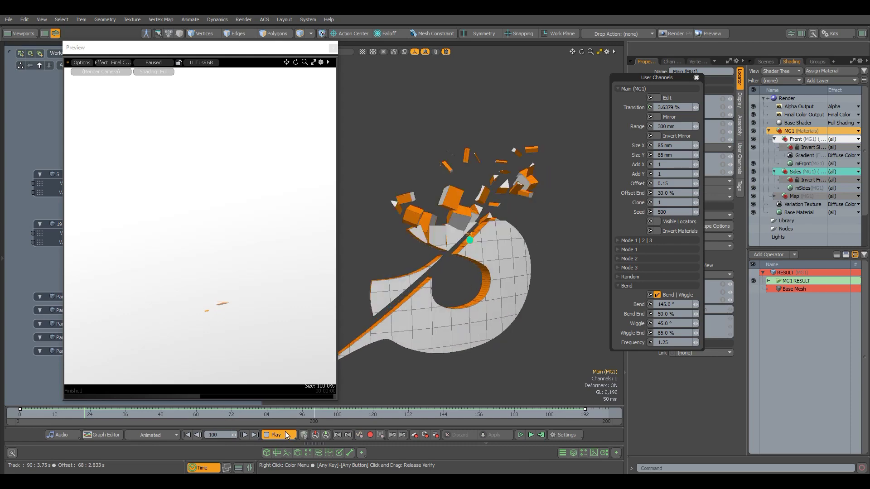
pyautogui.click(284, 430)
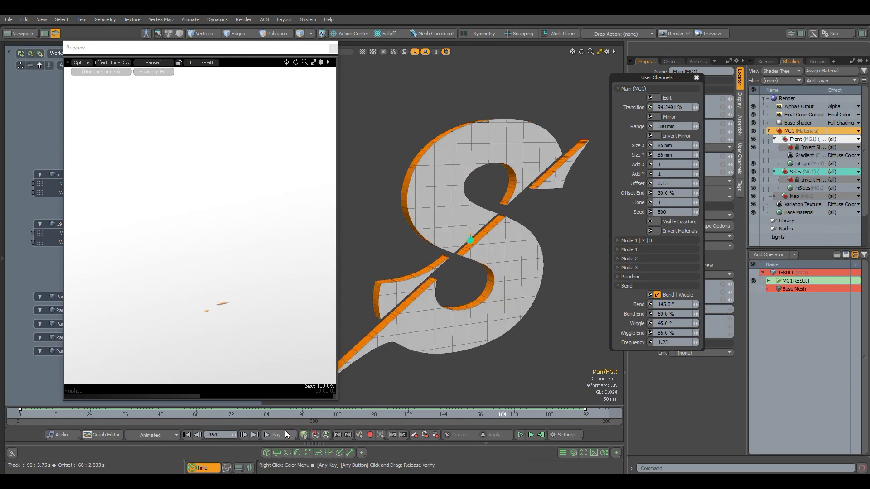
pyautogui.click(233, 414)
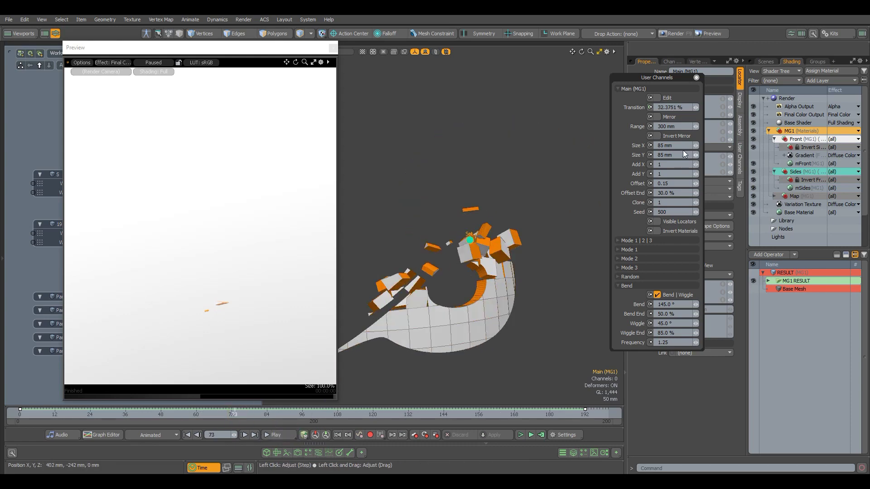
# Turn on Mirror and Invert Mirror, and scrub the inverted transition to about frame 23
pyautogui.click(664, 117)
pyautogui.moveTo(69, 413); pyautogui.dragTo(281, 413)
pyautogui.write('177')
pyautogui.press('Return')
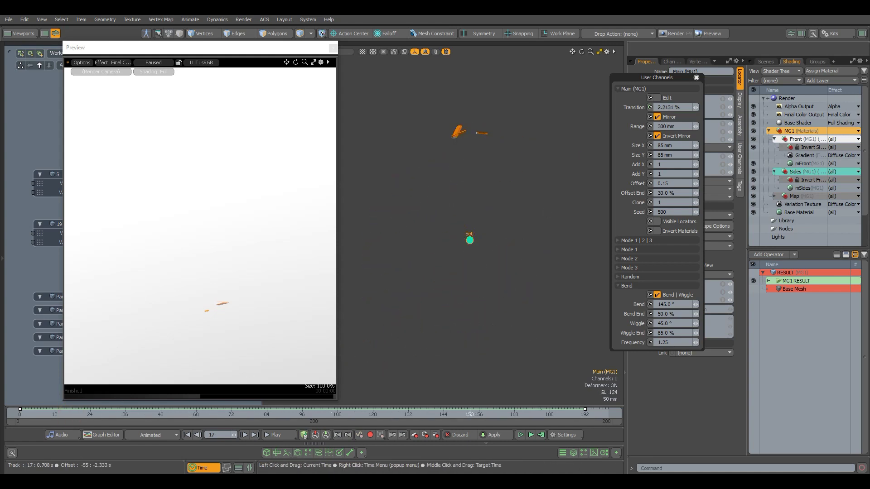
pyautogui.moveTo(41, 413); pyautogui.dragTo(87, 412)
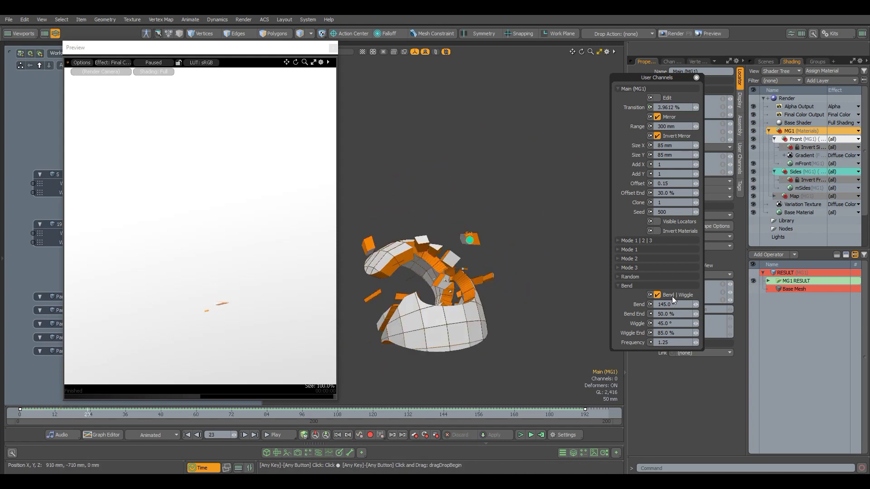
# Scrub the inverted transition without Bend | Wiggle, turn Bend | Wiggle back on and turn off Invert Mirror
pyautogui.click(657, 294)
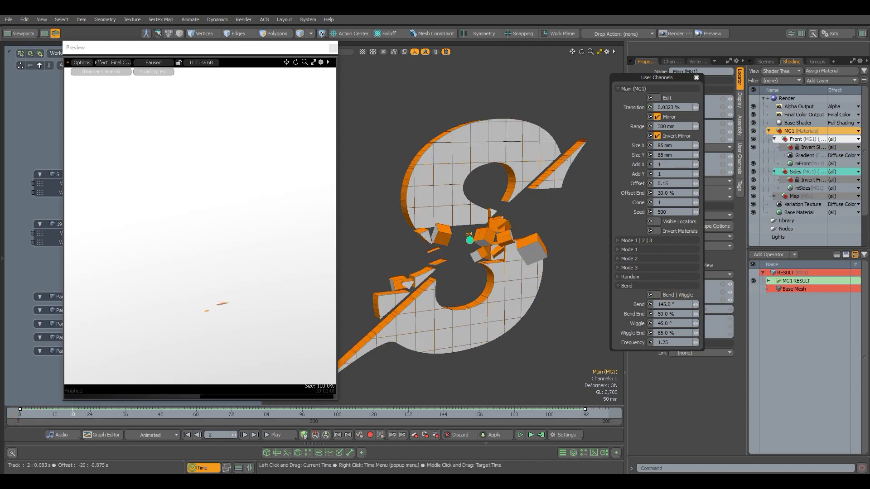
pyautogui.moveTo(28, 417); pyautogui.dragTo(270, 418)
pyautogui.click(657, 295)
pyautogui.click(662, 136)
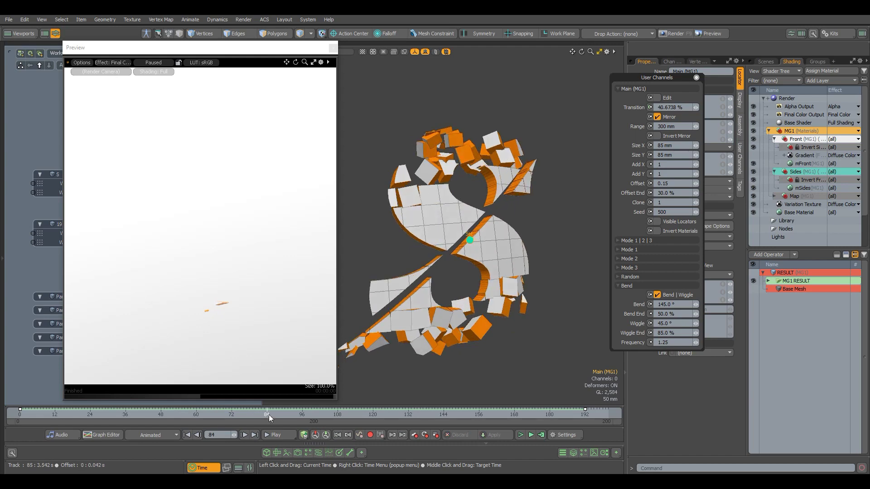
# Try Invert Materials in the render preview, turn it back off and raise Clone to 2
pyautogui.click(663, 231)
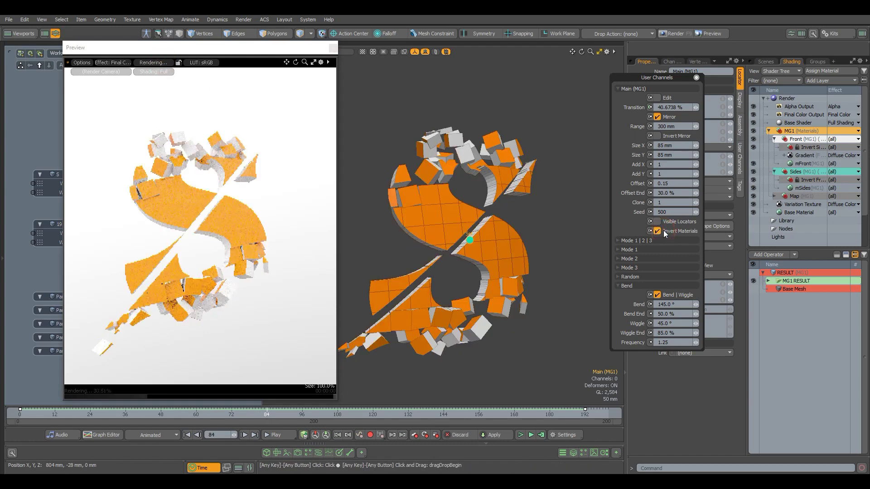
pyautogui.moveTo(257, 48); pyautogui.dragTo(277, 49)
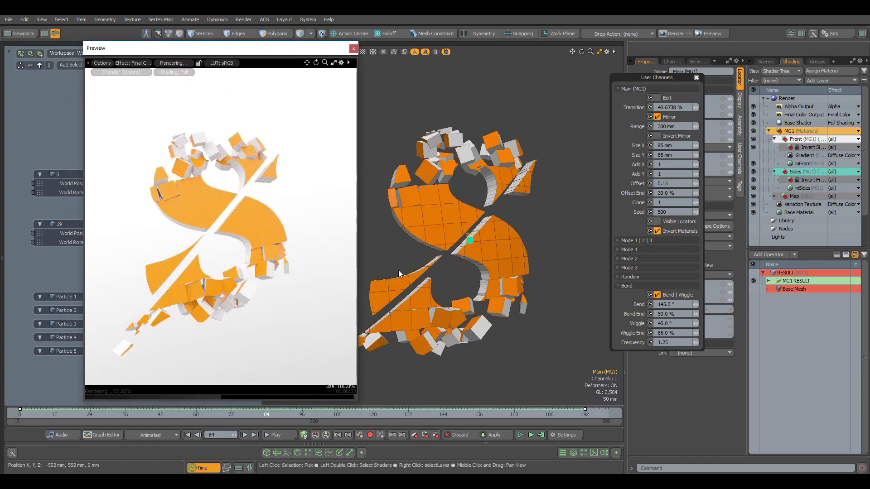
pyautogui.click(656, 231)
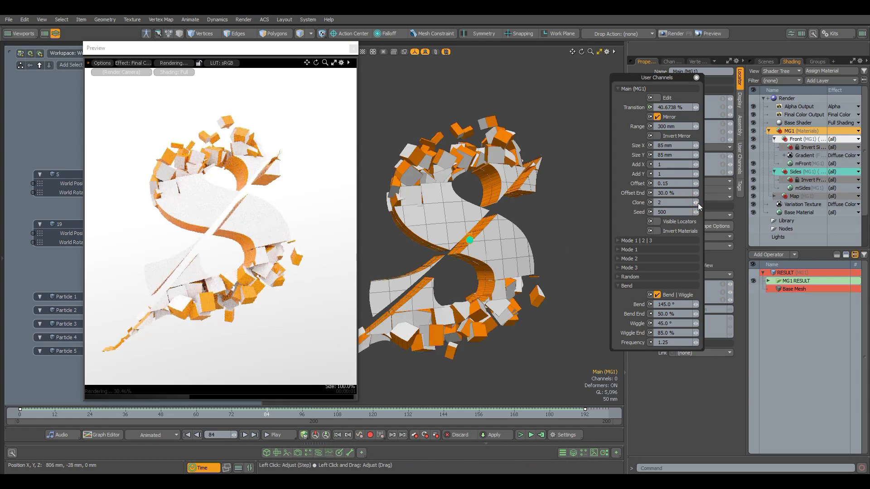
# Turn on Edit and Visible Locators, and move the End locator to about X -294 mm, Y 488 mm
pyautogui.click(657, 97)
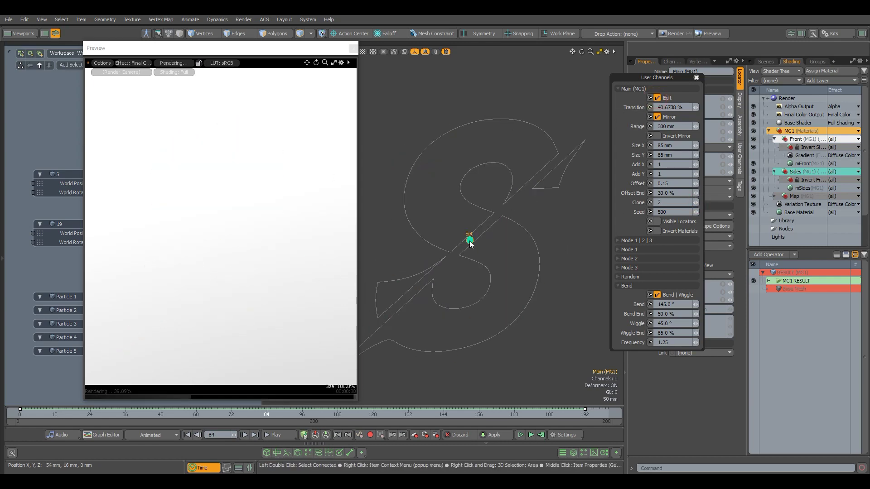
pyautogui.click(444, 111)
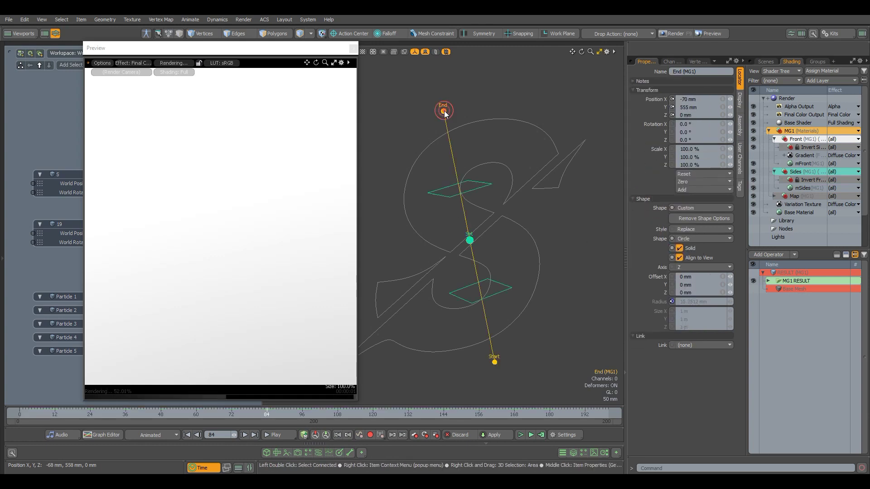
pyautogui.press('w')
pyautogui.moveTo(472, 78); pyautogui.dragTo(424, 92)
pyautogui.press('space')
# Move the Start locator up and to the right so the transition axis runs diagonally across the S
pyautogui.click(495, 362)
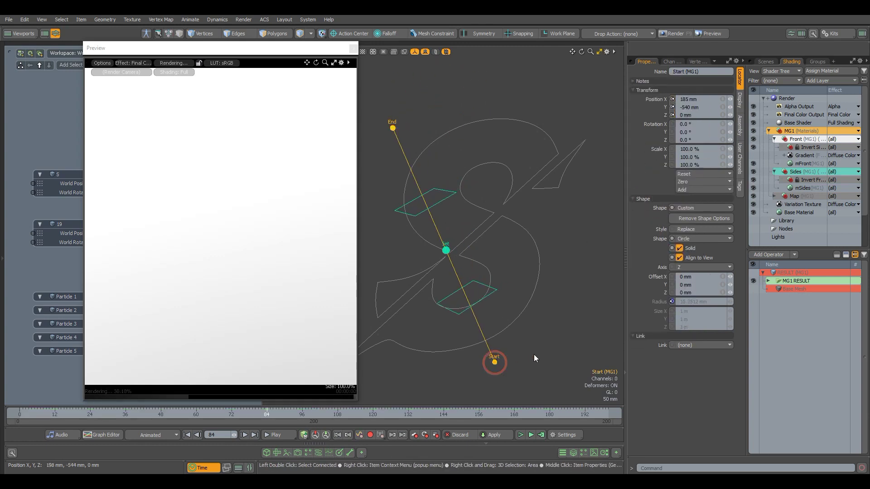
pyautogui.press('w')
pyautogui.moveTo(521, 330); pyautogui.dragTo(570, 292)
pyautogui.press('space')
# Turn off Edit on Main (MG1) and check the diagonal transition at frames 65 and 80
pyautogui.click(473, 232)
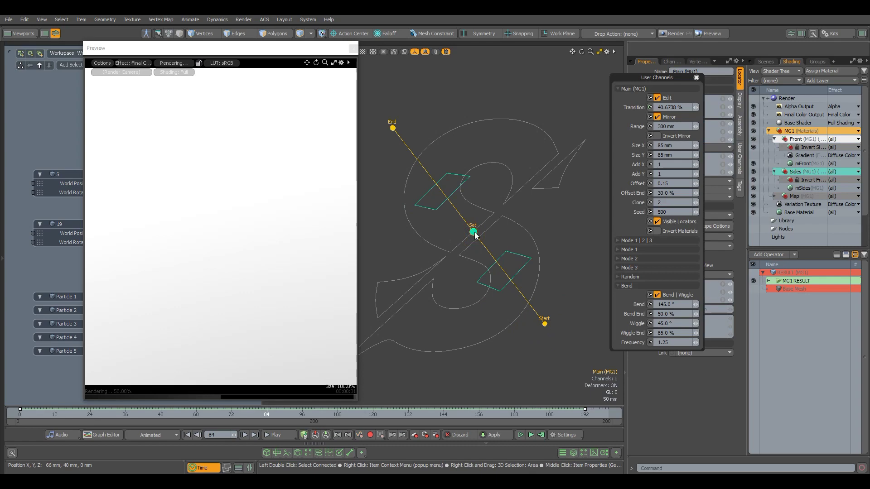
pyautogui.click(660, 101)
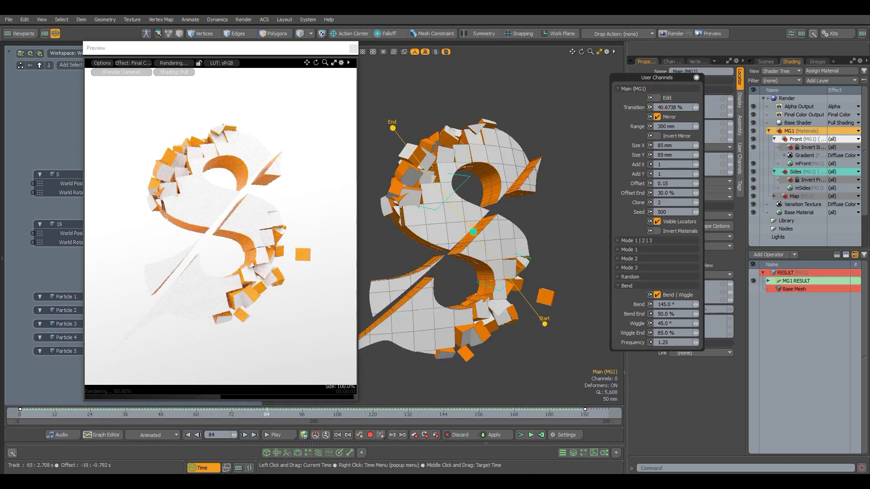
pyautogui.click(211, 414)
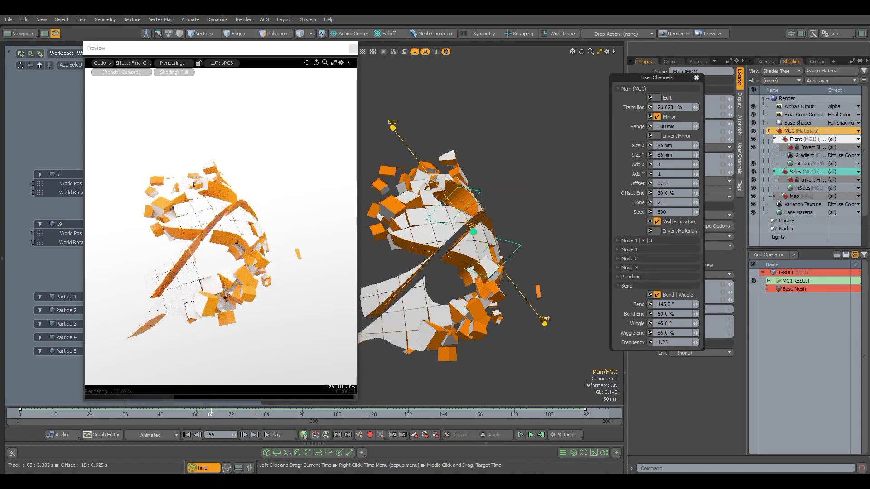
pyautogui.click(255, 413)
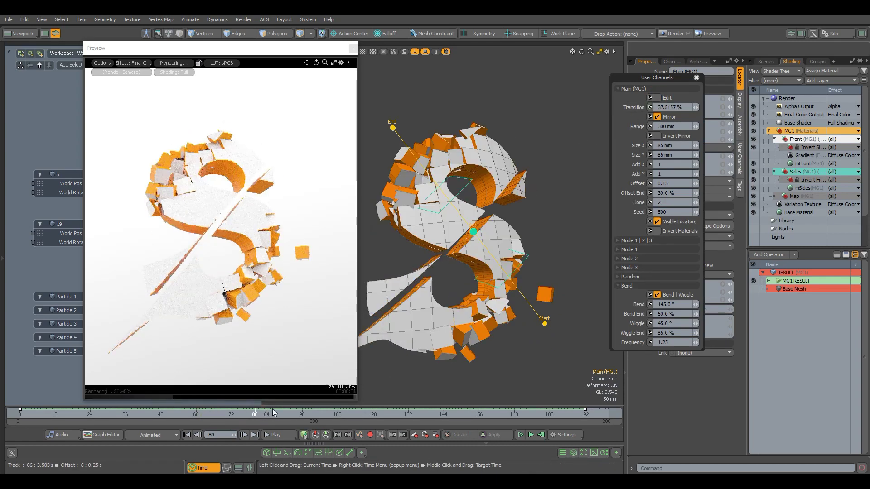
# Move the End locator to about X -14 mm, Y 592 mm above the S
pyautogui.click(391, 129)
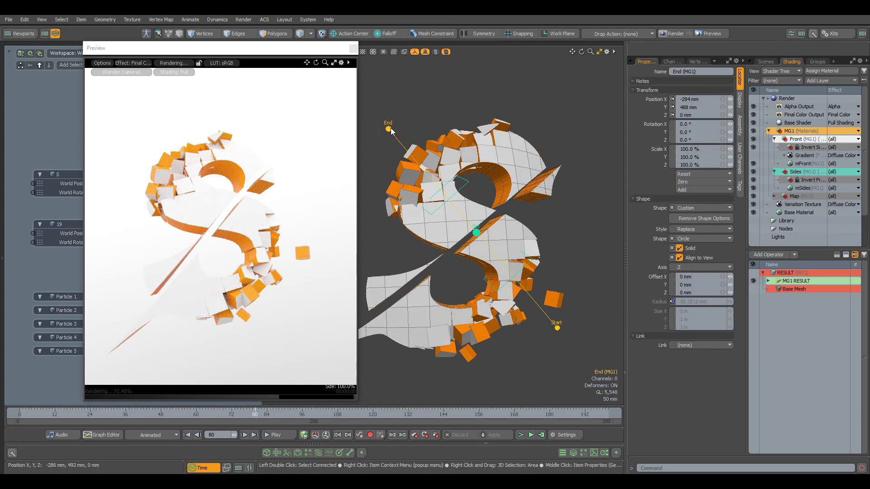
pyautogui.moveTo(425, 91); pyautogui.dragTo(492, 66)
pyautogui.keyDown('ctrl'); pyautogui.keyDown('alt'); pyautogui.moveTo(489, 153); pyautogui.dragTo(511, 159); pyautogui.keyUp('alt'); pyautogui.keyUp('ctrl')
pyautogui.press('space')
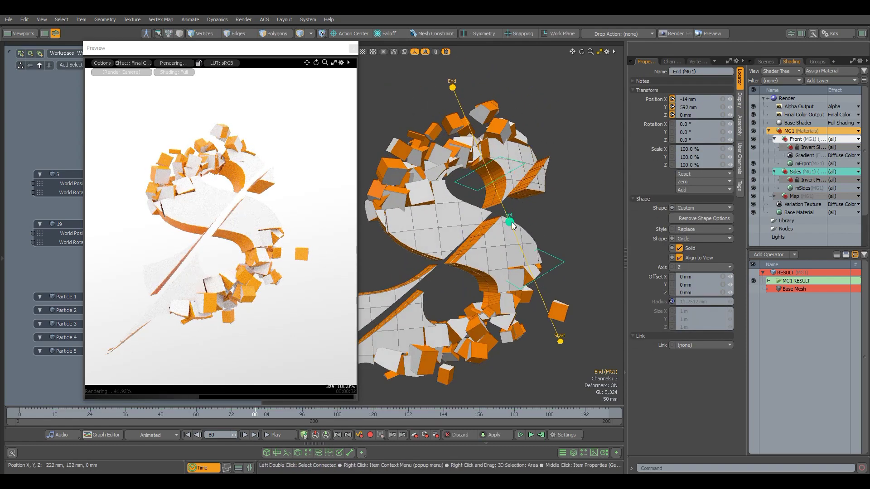
# Select the Main (MG1) locator and keep its user channels open in a floating form
pyautogui.click(509, 221)
pyautogui.press('u')
pyautogui.moveTo(572, 96); pyautogui.dragTo(572, 96)
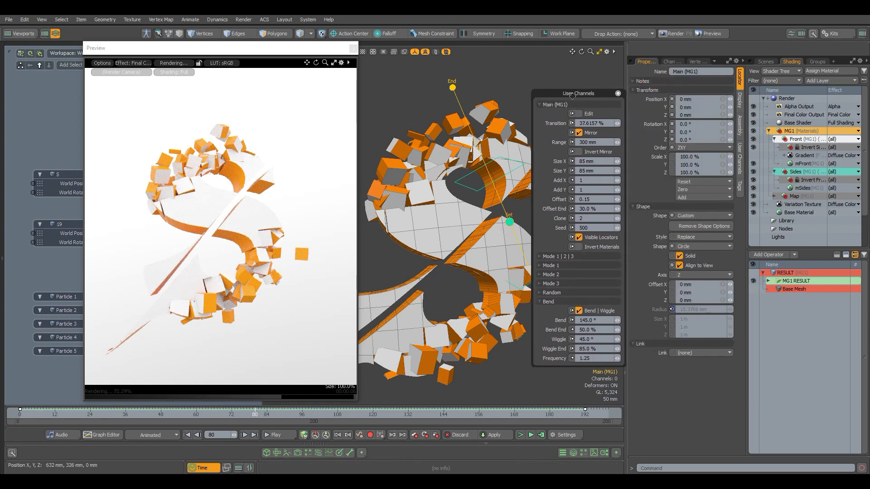
# Collapse the Front and Sides material groups and turn off the MG1 material group's visibility in the shader tree
pyautogui.click(776, 171)
pyautogui.click(774, 139)
pyautogui.click(773, 147)
pyautogui.click(794, 156)
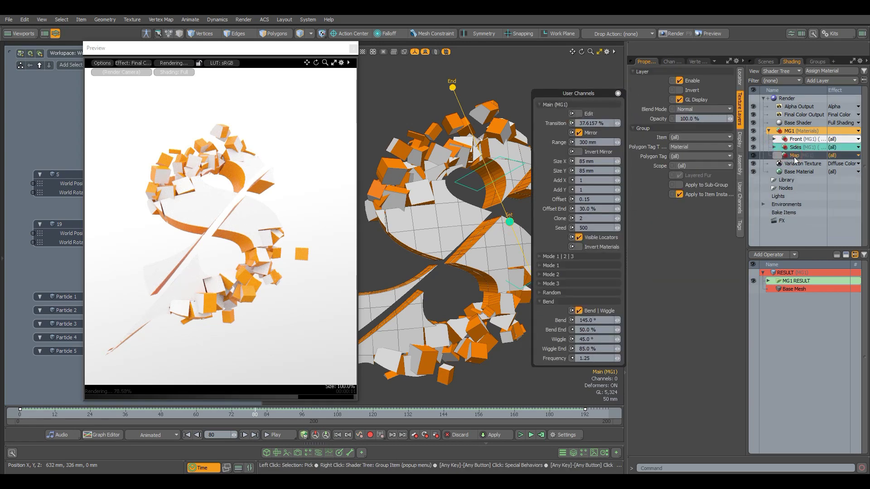
pyautogui.click(753, 131)
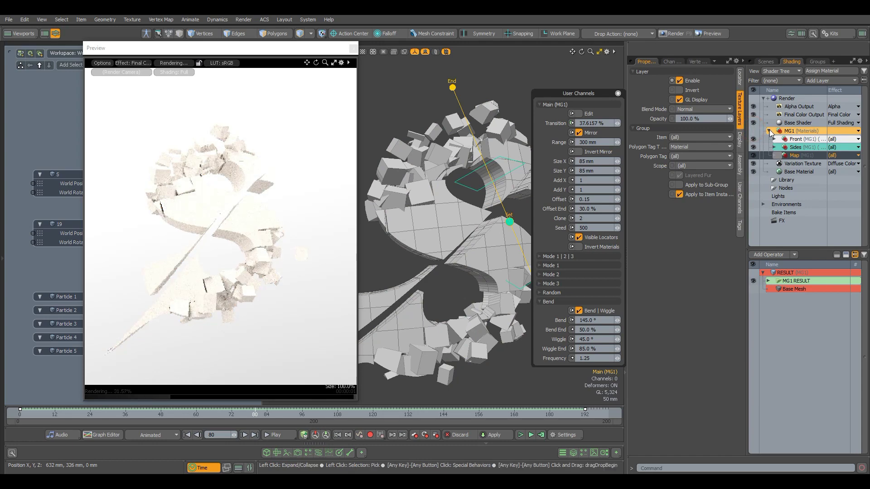
# Select the Variation Texture and set its Variation Source to Mesh Part
pyautogui.click(769, 131)
pyautogui.click(788, 140)
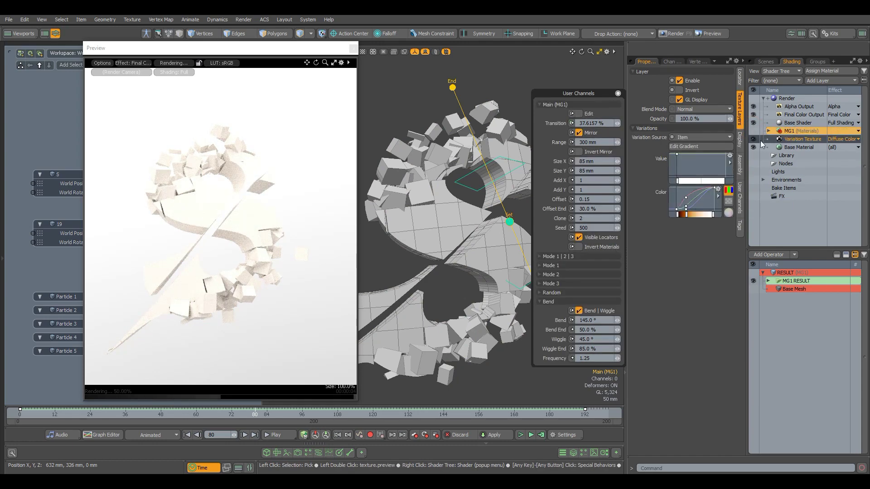
pyautogui.click(701, 137)
pyautogui.click(703, 136)
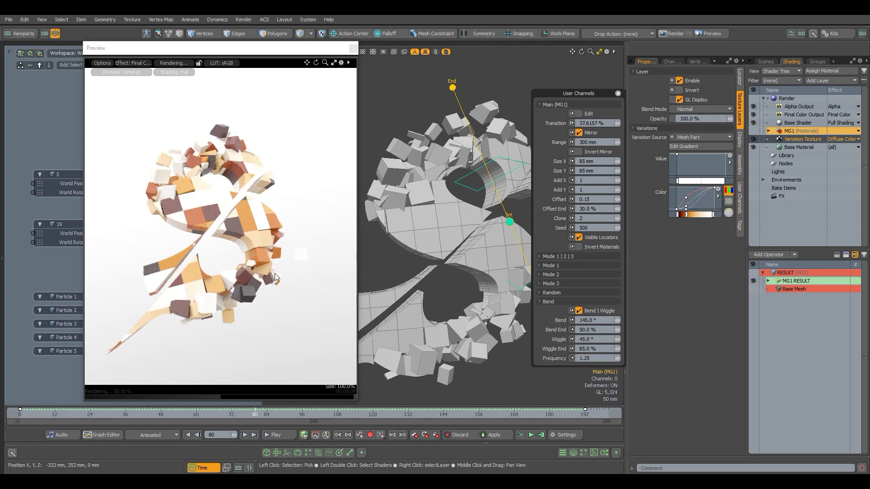
# Connect mesh 19 in place of mesh S to the MG1 assembly's Curve, World Position and World Rotation inputs
pyautogui.moveTo(101, 50); pyautogui.dragTo(261, 53)
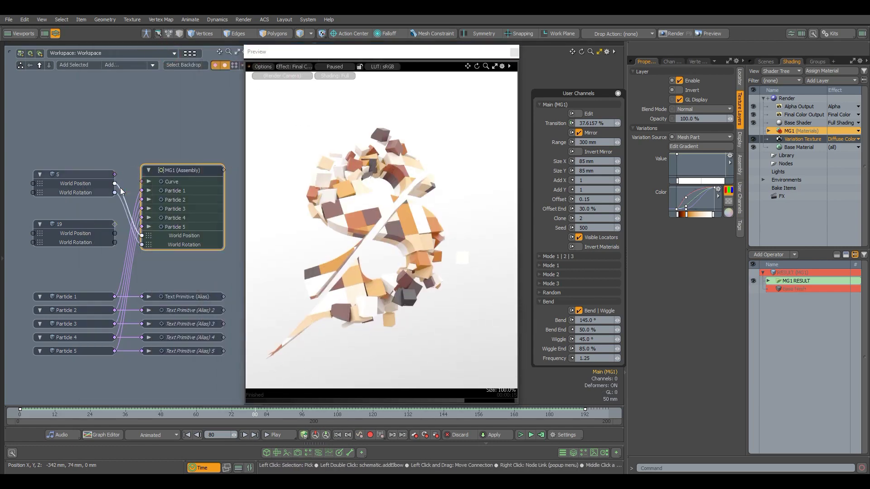
pyautogui.moveTo(115, 243); pyautogui.dragTo(143, 250)
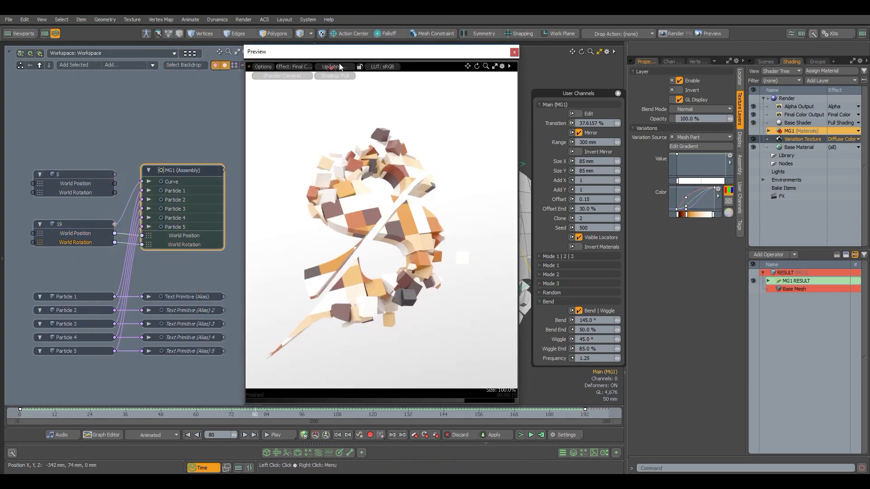
pyautogui.click(89, 226)
pyautogui.moveTo(338, 53); pyautogui.dragTo(298, 58)
pyautogui.click(197, 171)
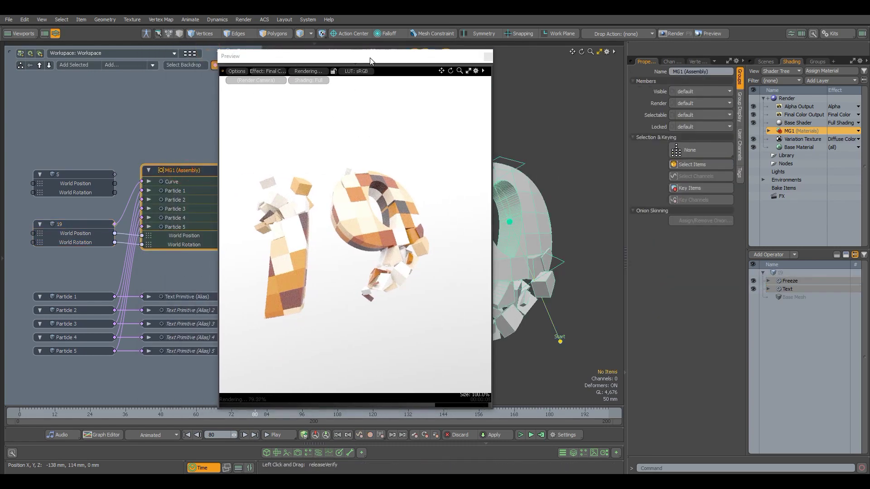
# Change the text of mesh 19's Text operation to 25
pyautogui.moveTo(370, 60); pyautogui.dragTo(272, 55)
pyautogui.click(782, 289)
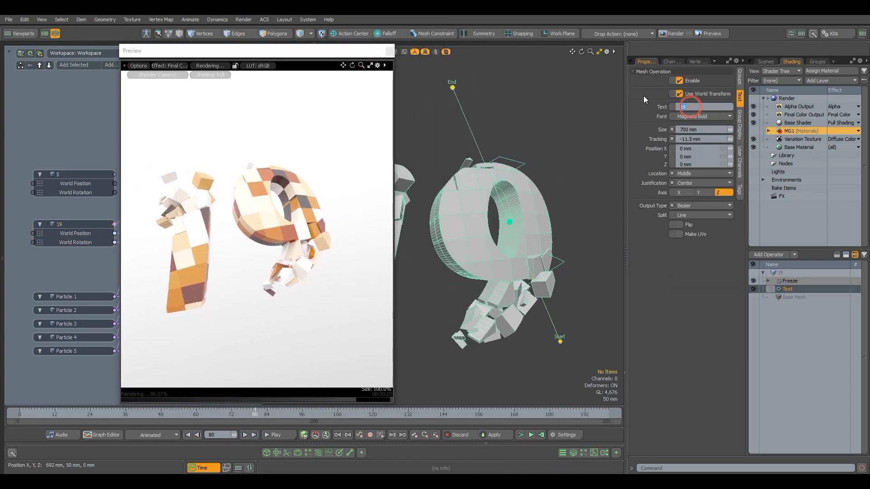
pyautogui.write('25')
pyautogui.press('Return')
pyautogui.moveTo(341, 50); pyautogui.dragTo(324, 47)
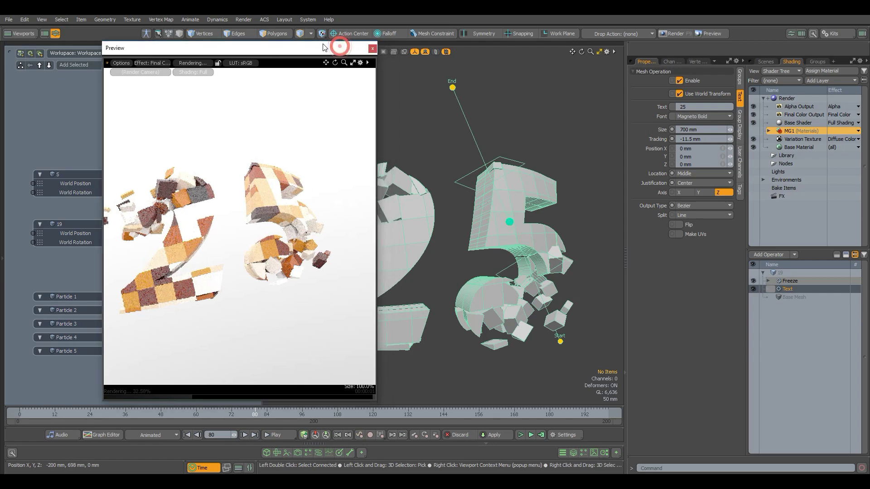
# Try text tracking values of -15 mm and -25 mm, and set the tracking to -35 mm
pyautogui.keyDown('alt'); pyautogui.keyDown('shift'); pyautogui.moveTo(483, 200); pyautogui.dragTo(498, 198); pyautogui.keyUp('shift'); pyautogui.keyUp('alt')
pyautogui.doubleClick(687, 140)
pyautogui.write('-15')
pyautogui.press('Return')
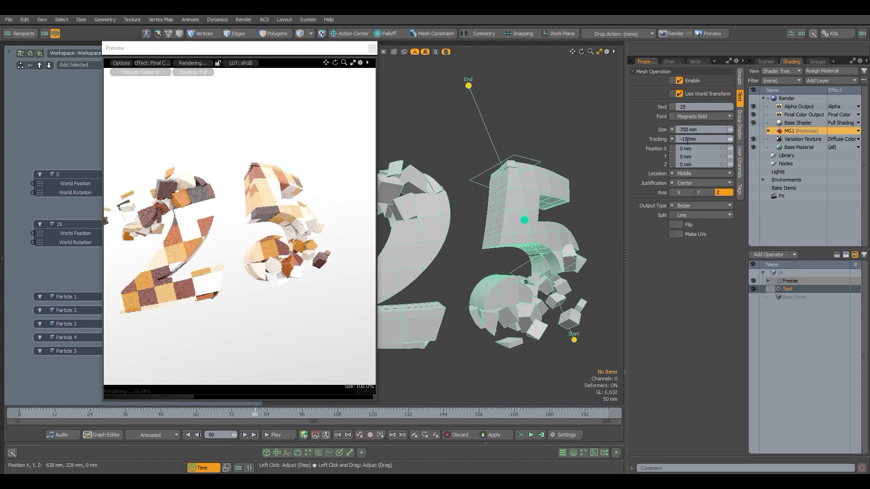
pyautogui.doubleClick(687, 141)
pyautogui.write('-25')
pyautogui.press('Return')
pyautogui.doubleClick(687, 140)
pyautogui.write('-35')
pyautogui.press('Return')
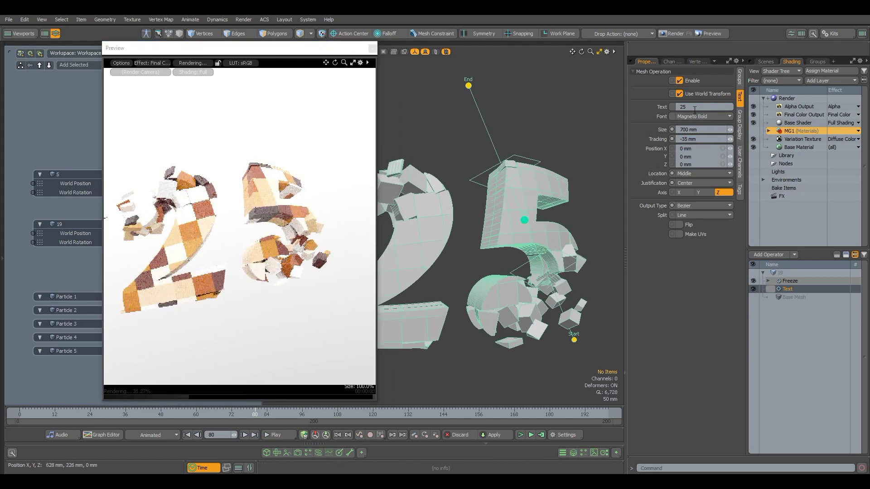
# Change the text to MODO!, look through the render camera and go to frame 91
pyautogui.click(694, 107)
pyautogui.write('MODO!')
pyautogui.press('Return')
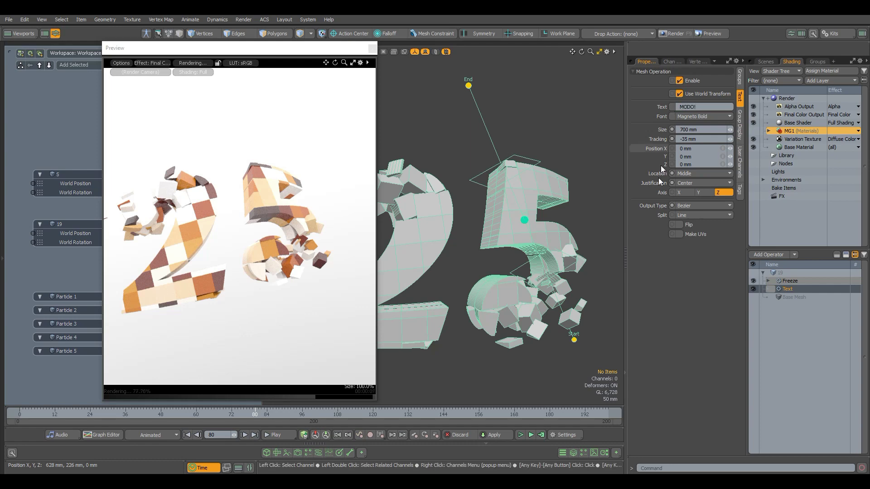
pyautogui.keyDown('alt'); pyautogui.moveTo(524, 227); pyautogui.dragTo(552, 247); pyautogui.keyUp('alt')
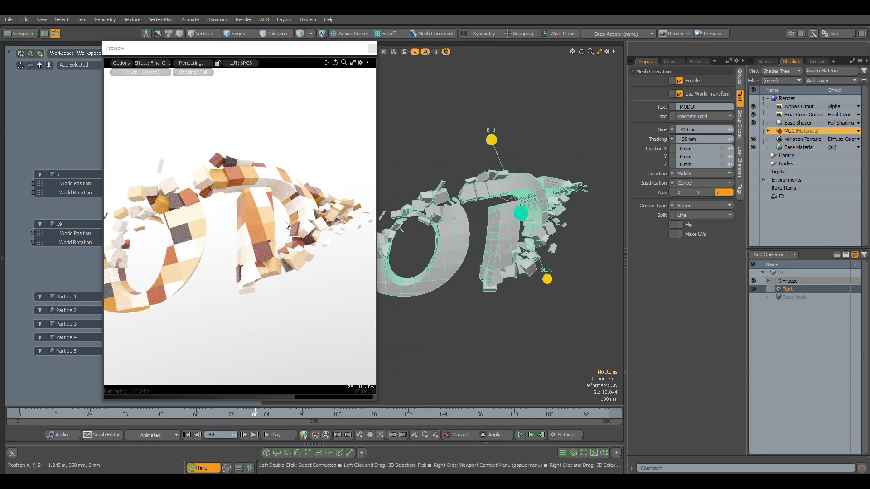
pyautogui.press('KP_Decimal')
pyautogui.moveTo(336, 49); pyautogui.dragTo(201, 43)
pyautogui.click(277, 51)
pyautogui.moveTo(198, 47); pyautogui.dragTo(298, 53)
pyautogui.moveTo(254, 413); pyautogui.dragTo(287, 413)
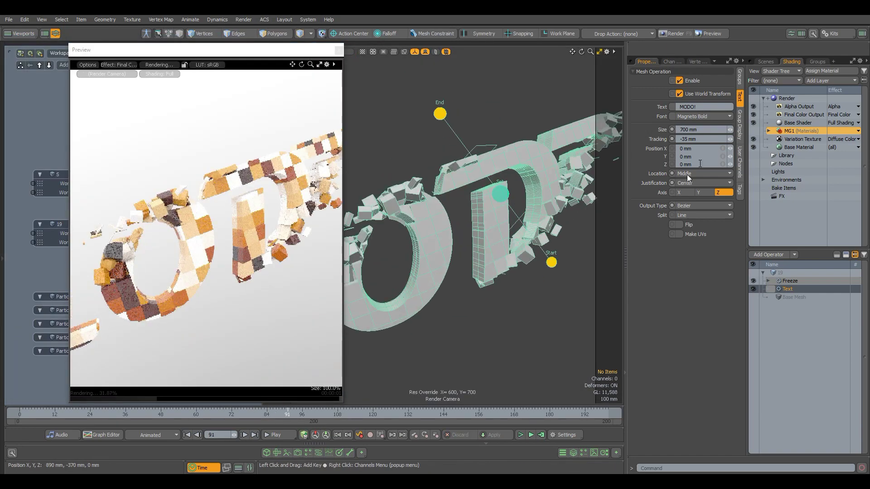
# Set the static camera's resolution override to 1280 by 720 and reframe the camera on the MODO! text
pyautogui.click(765, 62)
pyautogui.click(827, 146)
pyautogui.moveTo(698, 313); pyautogui.dragTo(661, 315)
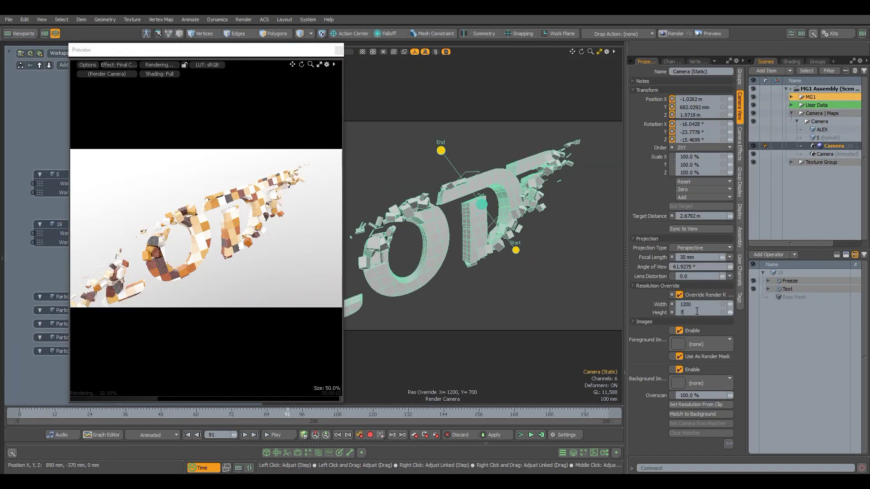
pyautogui.moveTo(346, 227); pyautogui.dragTo(471, 199)
pyautogui.moveTo(253, 71); pyautogui.dragTo(258, 59)
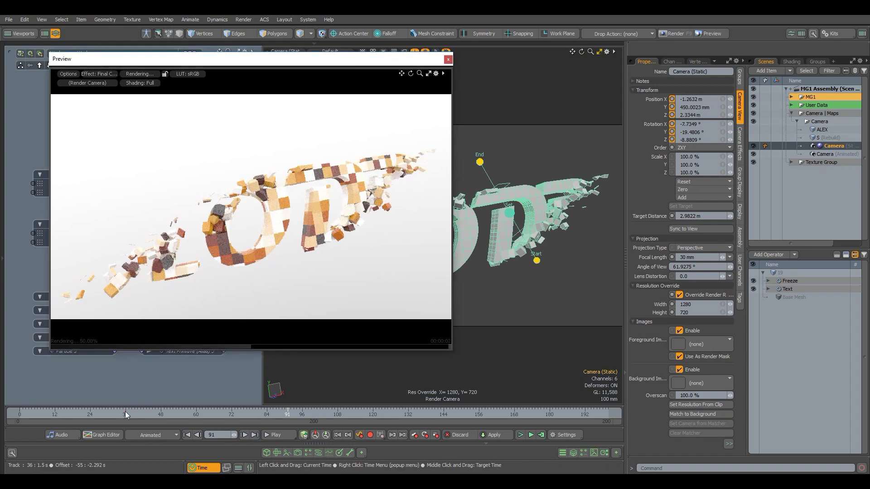
# Scrub through the transition, and move Start and End farther from the text, with End at about X -135 mm, Y 1.035 m
pyautogui.moveTo(129, 413); pyautogui.dragTo(382, 414)
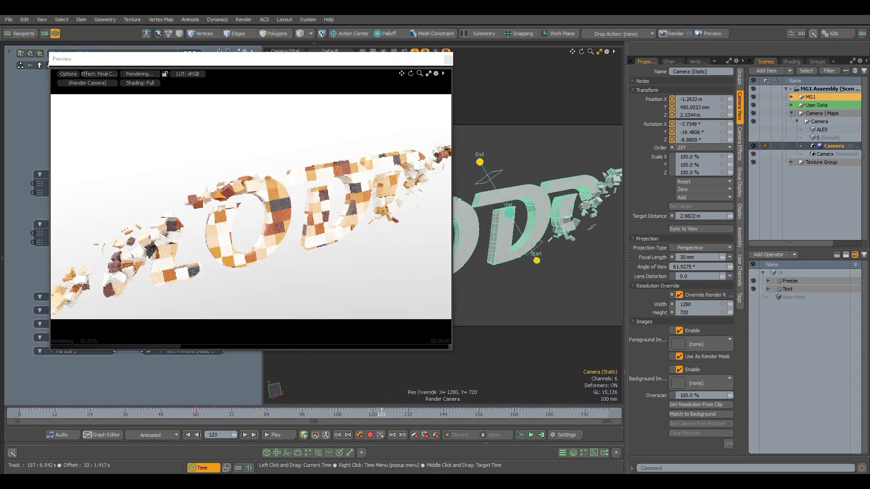
pyautogui.click(564, 416)
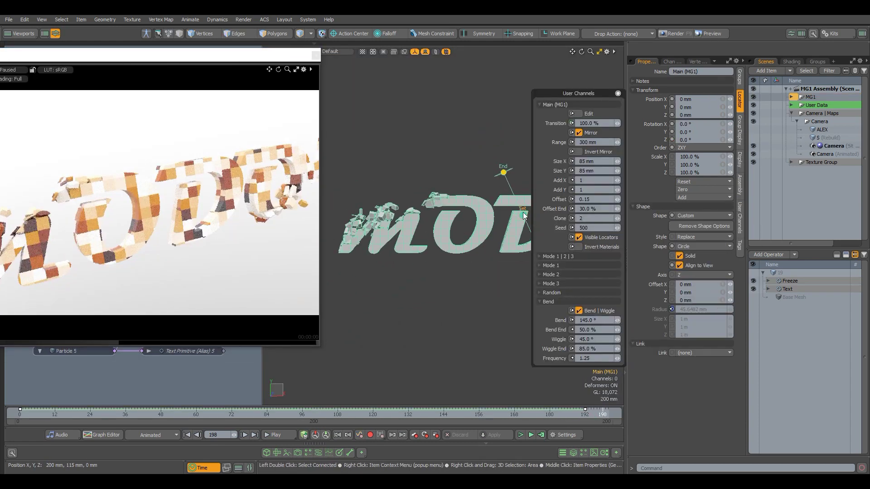
pyautogui.click(507, 264)
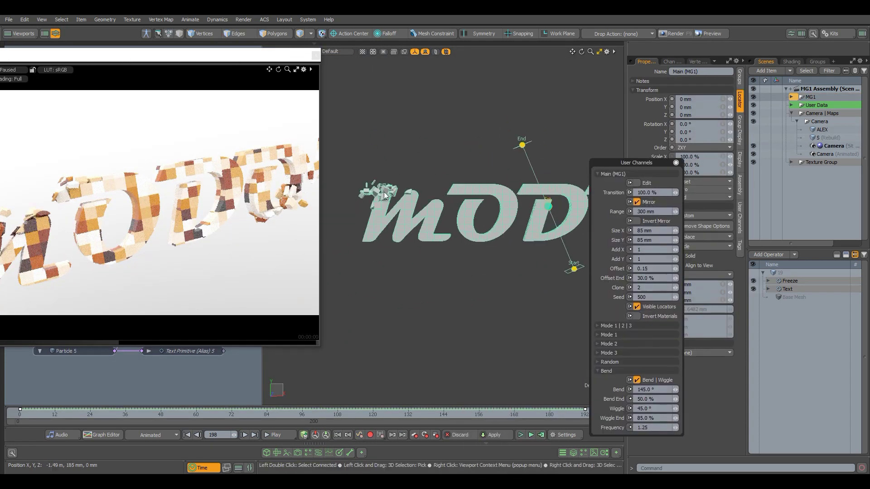
pyautogui.click(487, 132)
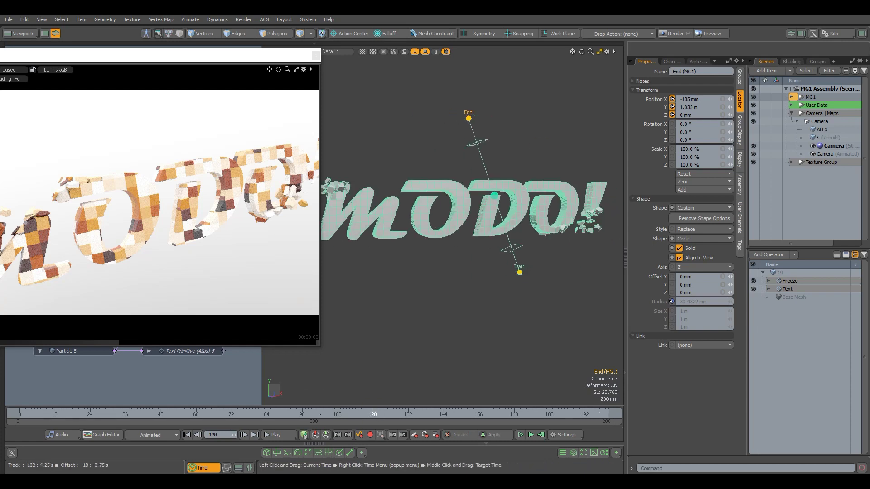
# Turn on the MG1 material group and Invert Materials, and set the transition Range to 600 mm
pyautogui.click(245, 414)
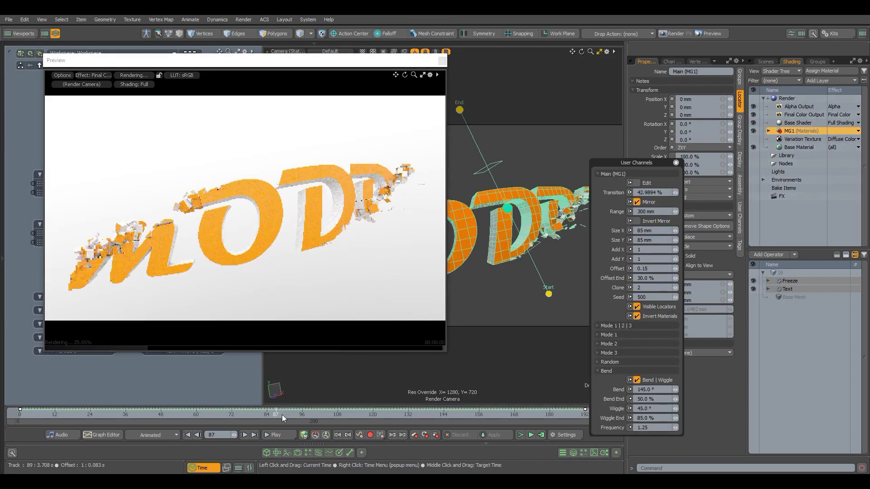
pyautogui.moveTo(282, 418)
pyautogui.mouseDown()
pyautogui.moveTo(275, 414)
pyautogui.moveTo(290, 412)
pyautogui.mouseUp()
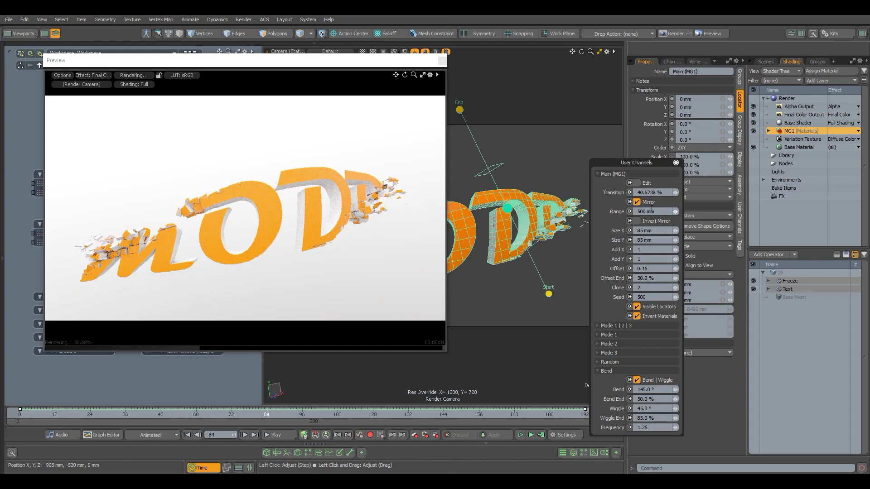
pyautogui.click(652, 210)
pyautogui.write('600')
pyautogui.press('Return')
pyautogui.moveTo(272, 415); pyautogui.dragTo(300, 415)
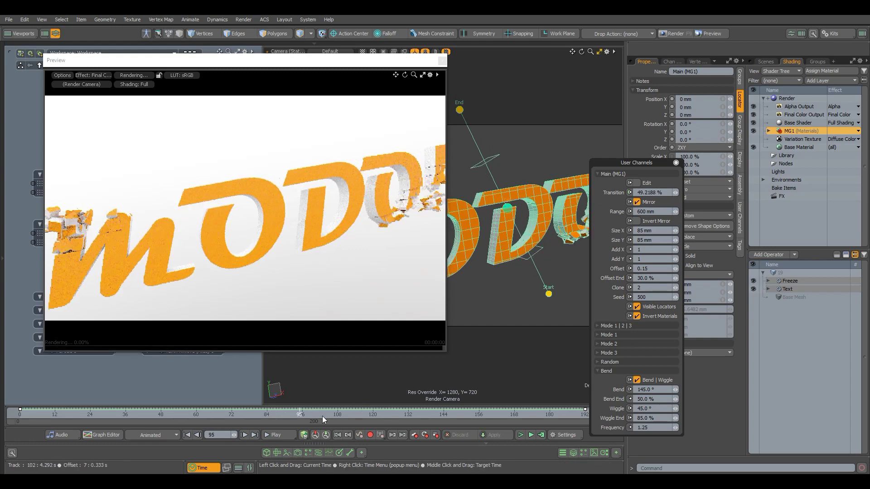
# At frame 65, set Bend to 45°, Wiggle to 25° and Offset End to 20%
pyautogui.click(223, 418)
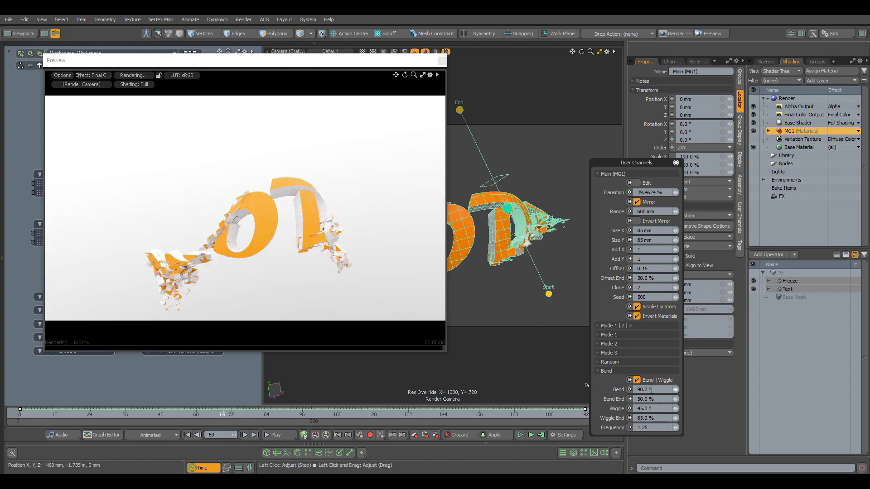
pyautogui.click(215, 416)
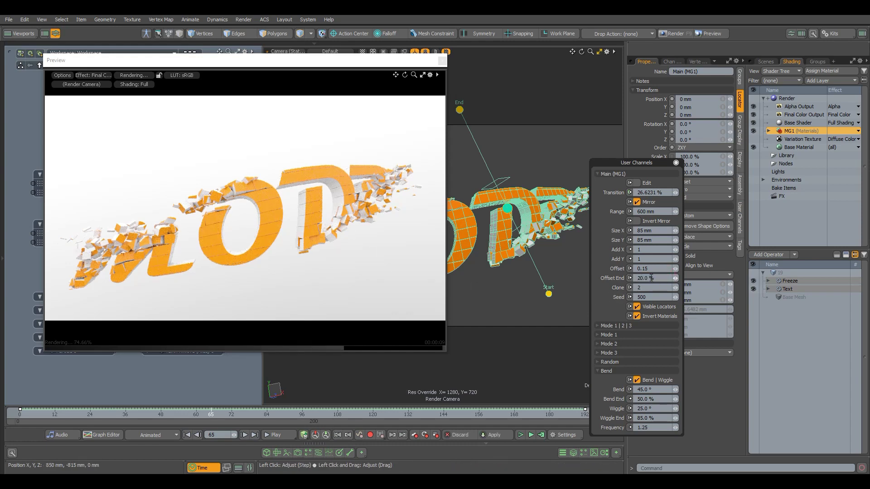
pyautogui.moveTo(398, 61); pyautogui.dragTo(500, 77)
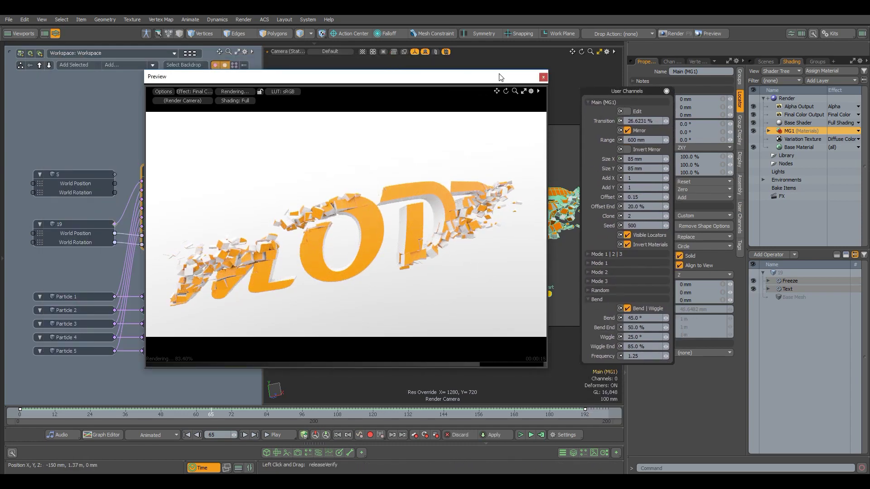
# Close the render preview and schematic, and expand the Mode 1|2|3 settings in Main (MG1)'s user channels
pyautogui.click(543, 77)
pyautogui.click(55, 33)
pyautogui.click(464, 278)
pyautogui.click(390, 192)
pyautogui.click(739, 218)
pyautogui.click(654, 233)
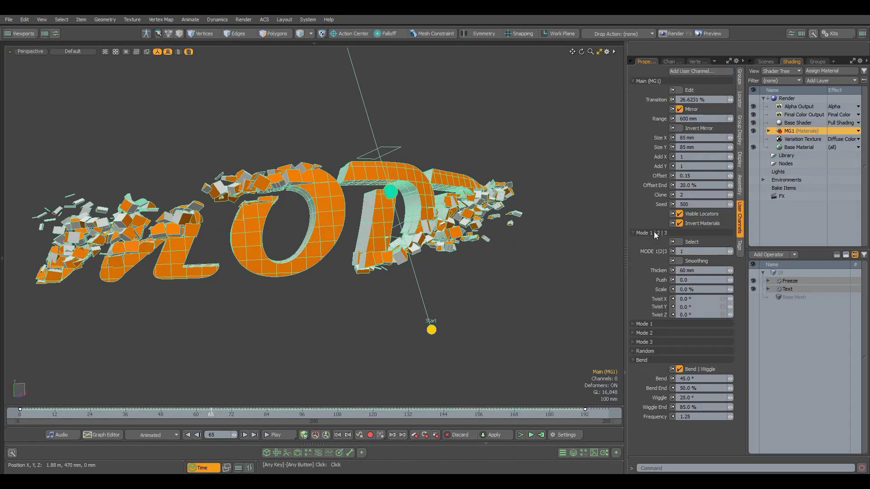